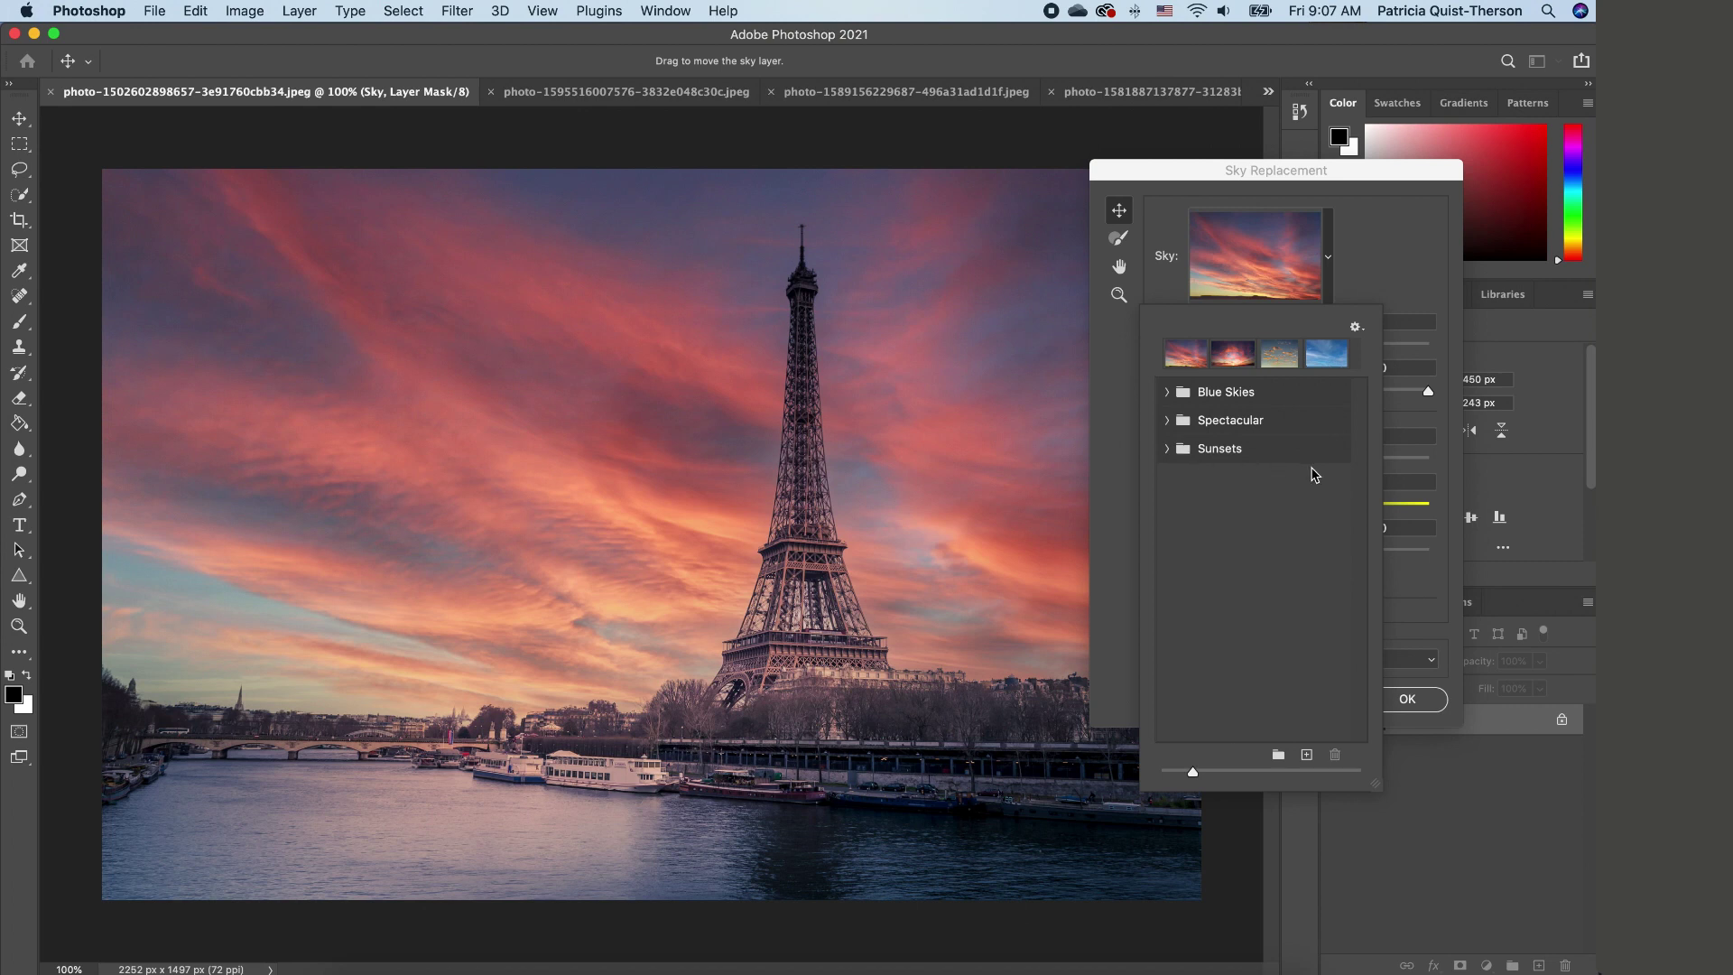
Step: Try the third sky, with scattered white clouds, from the Blue Skies presets and look into the Spectacular presets
click(1188, 396)
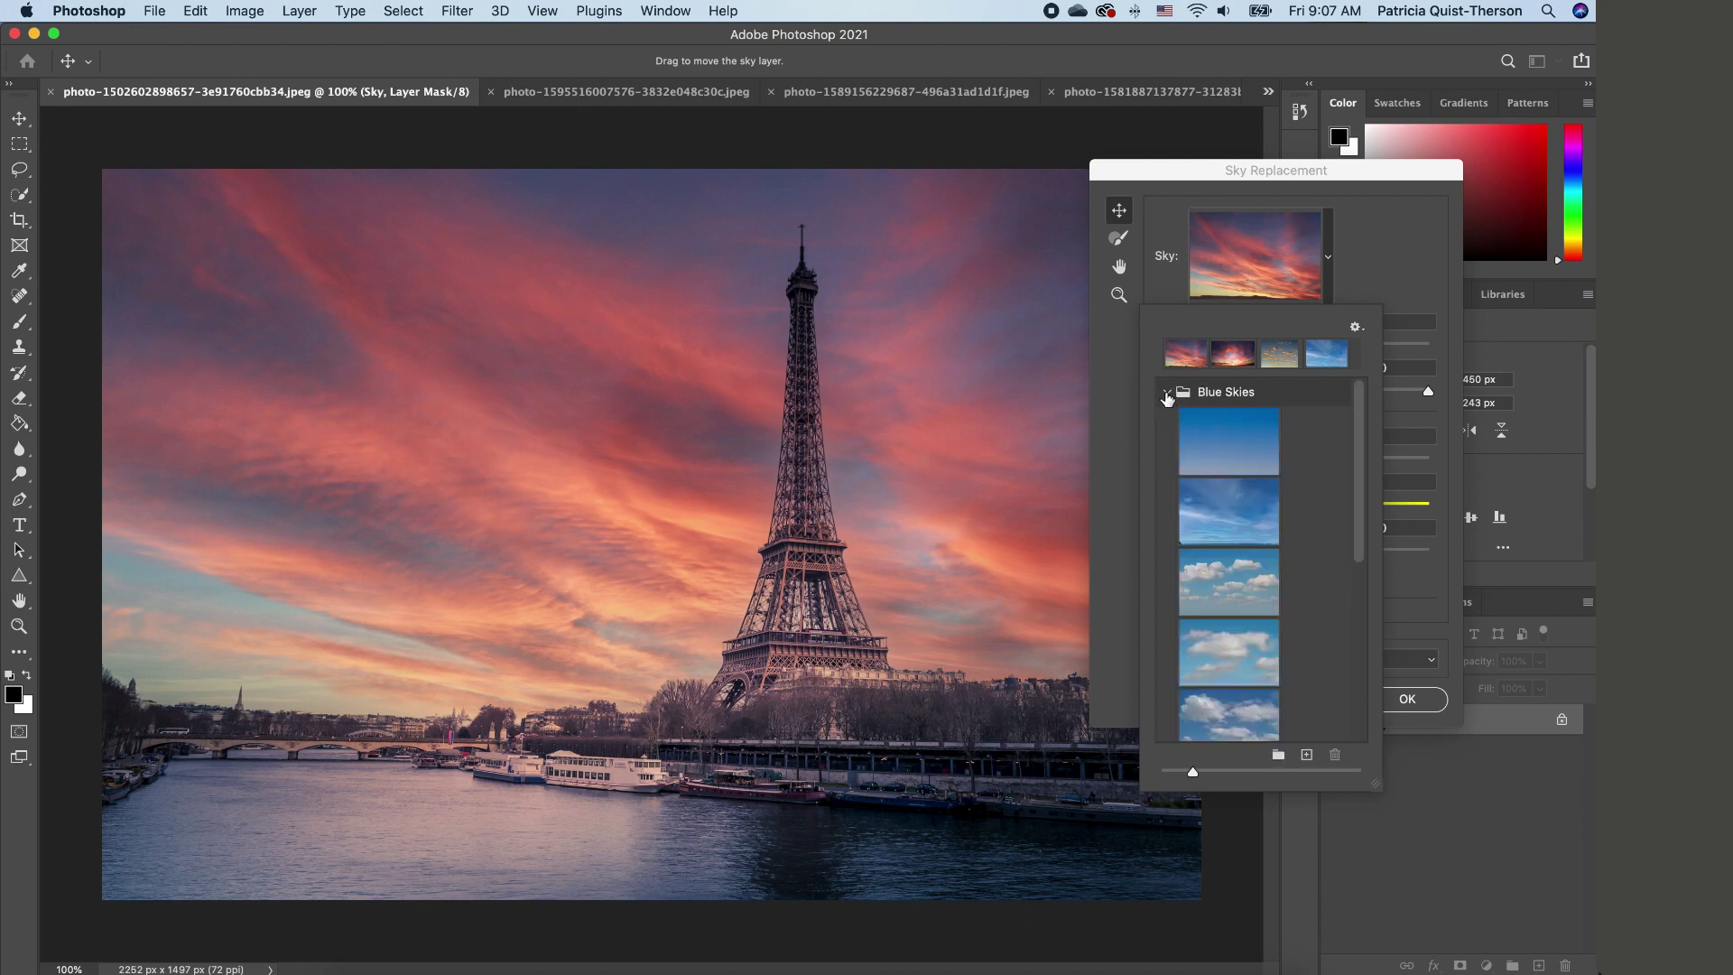
click(1230, 579)
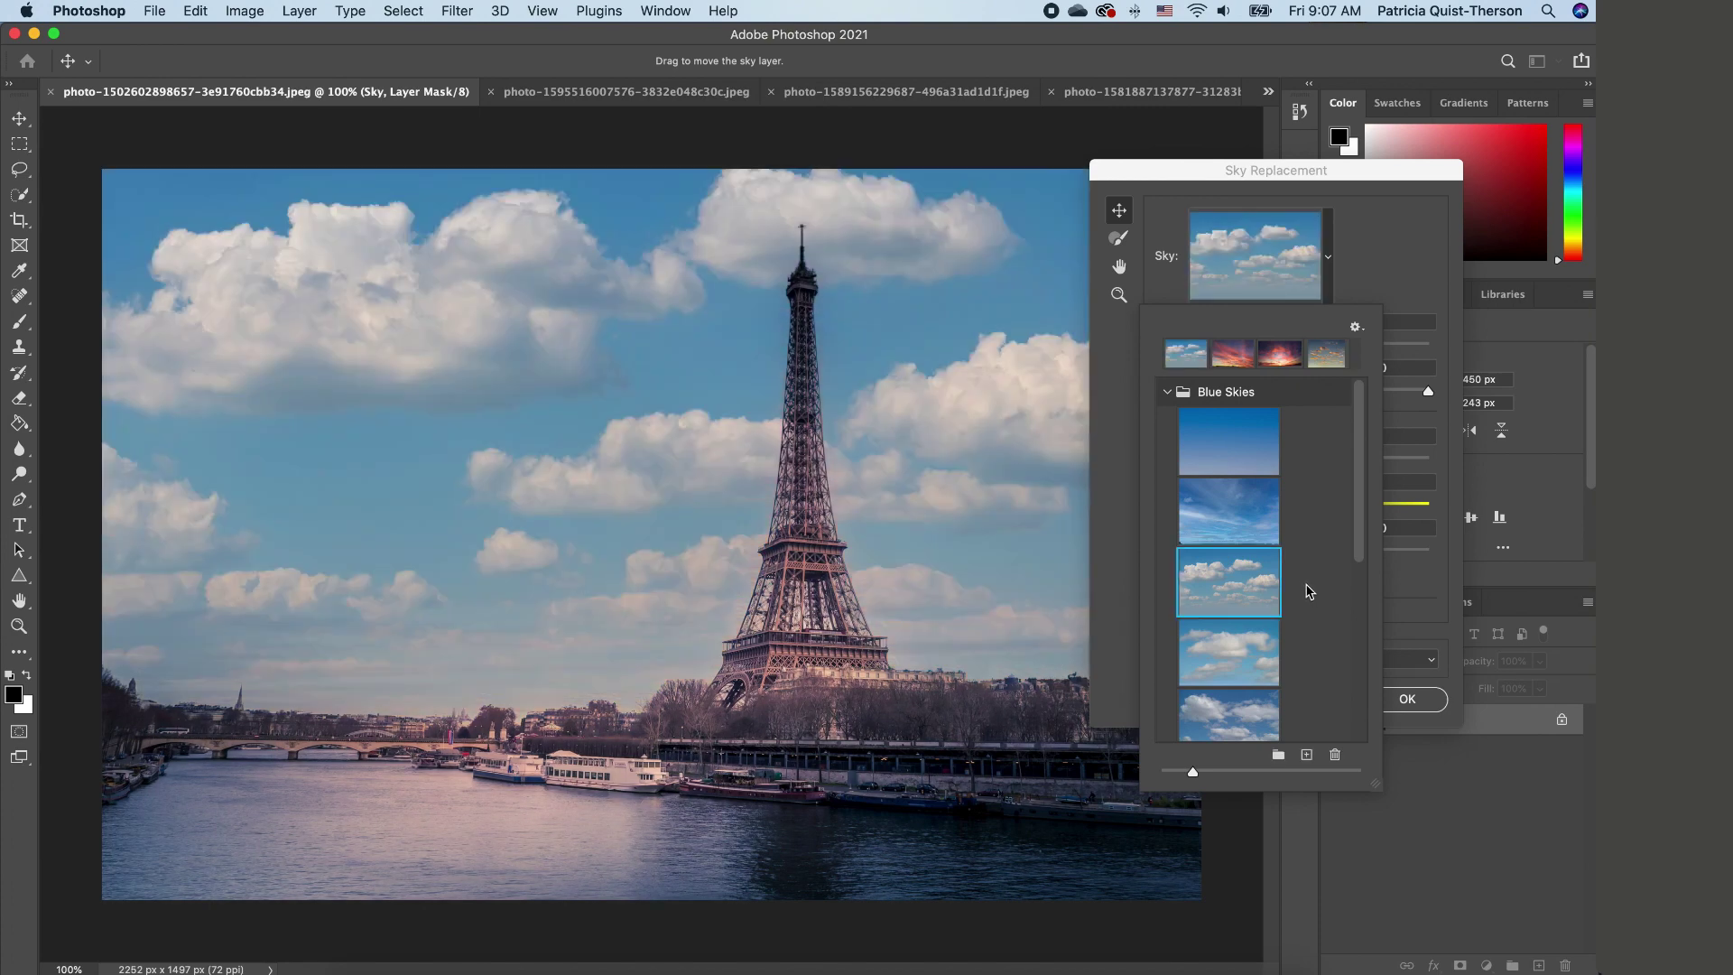
click(1168, 392)
click(1167, 421)
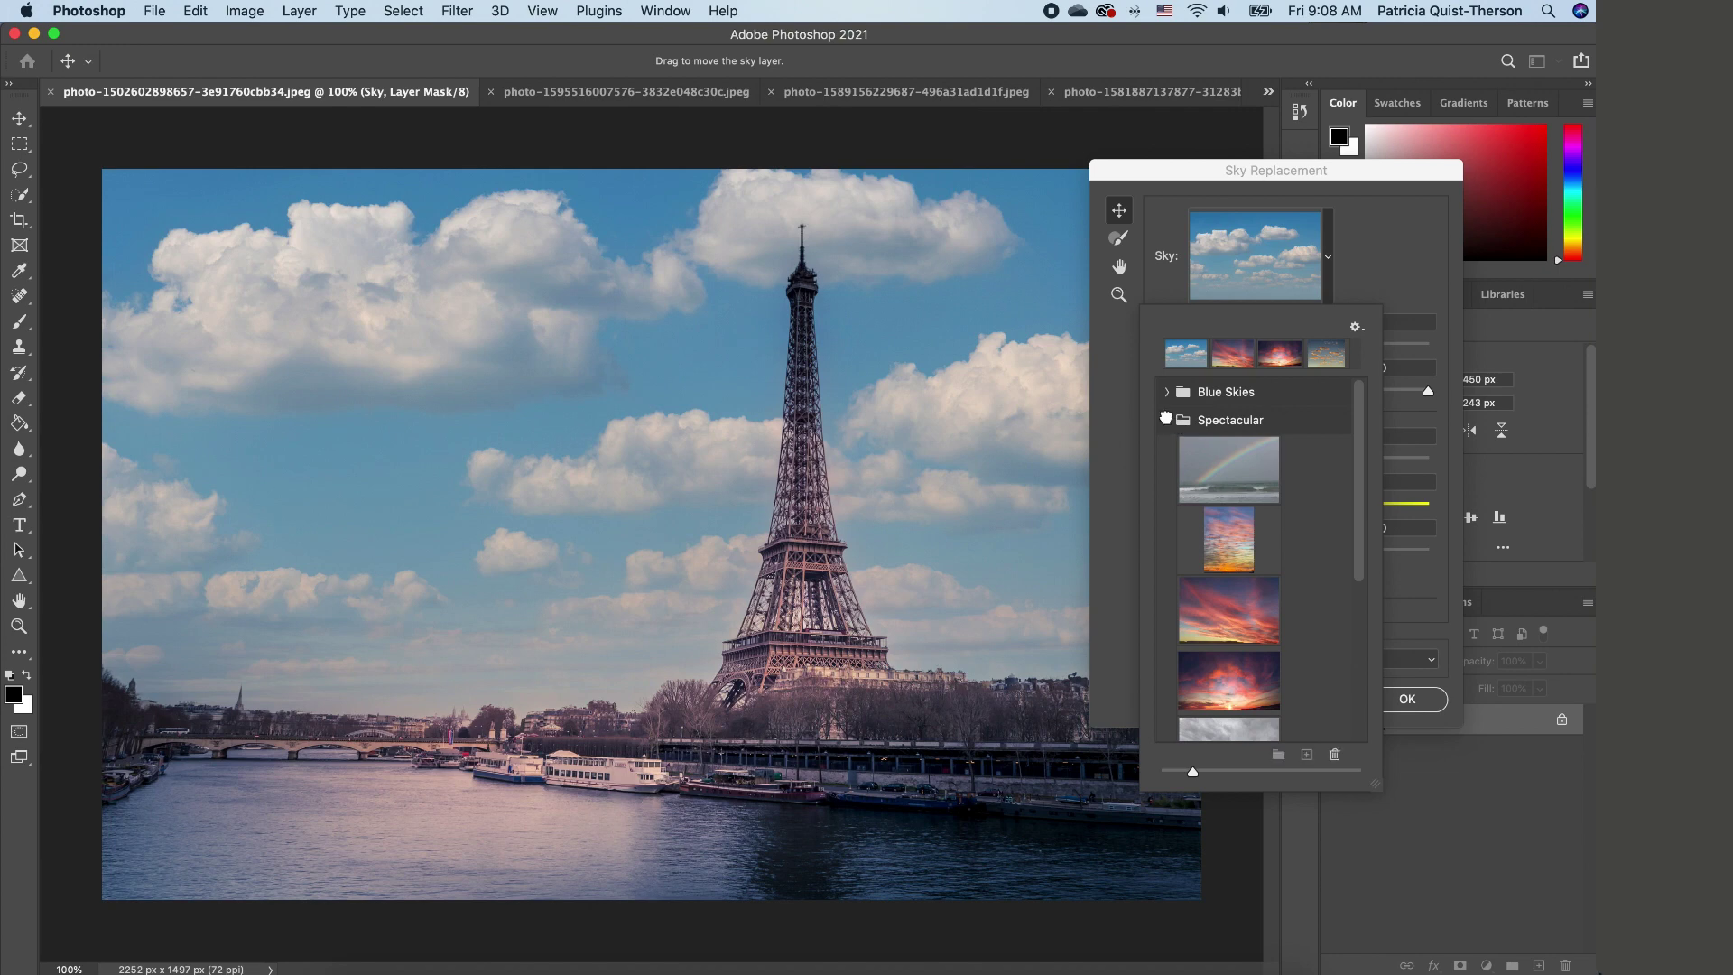
click(1167, 420)
Step: Choose the third sky, with orange sunset clouds, from the Sunsets presets as the replacement sky
click(1167, 449)
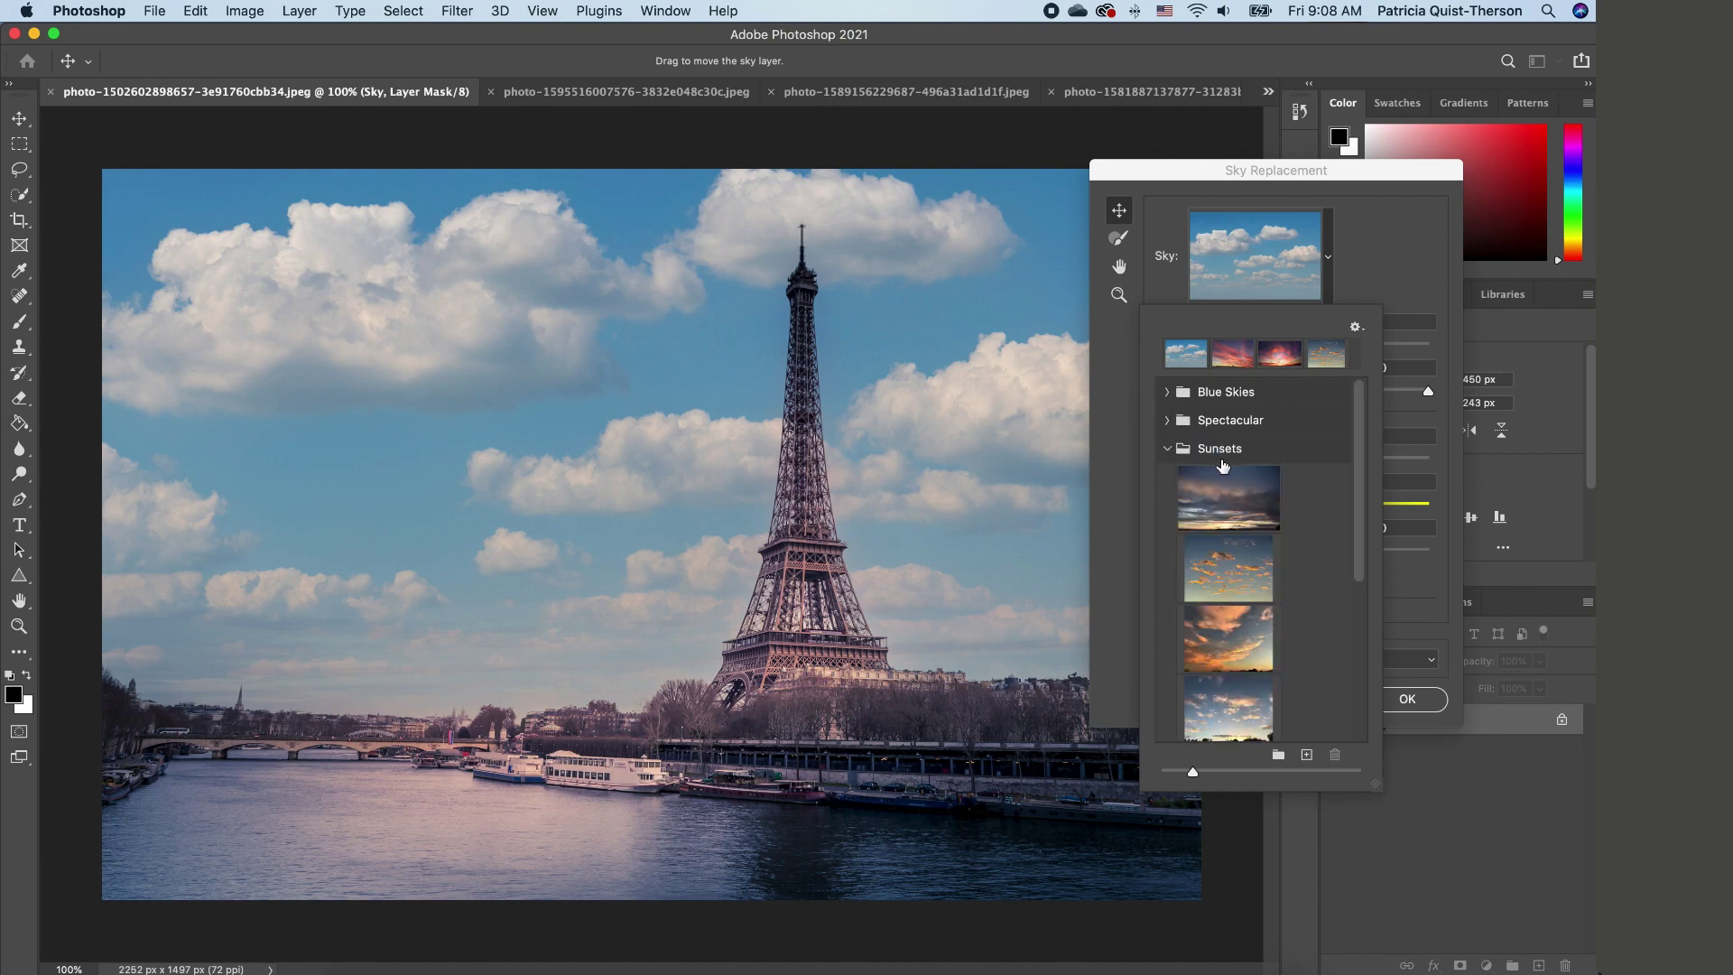
click(1250, 578)
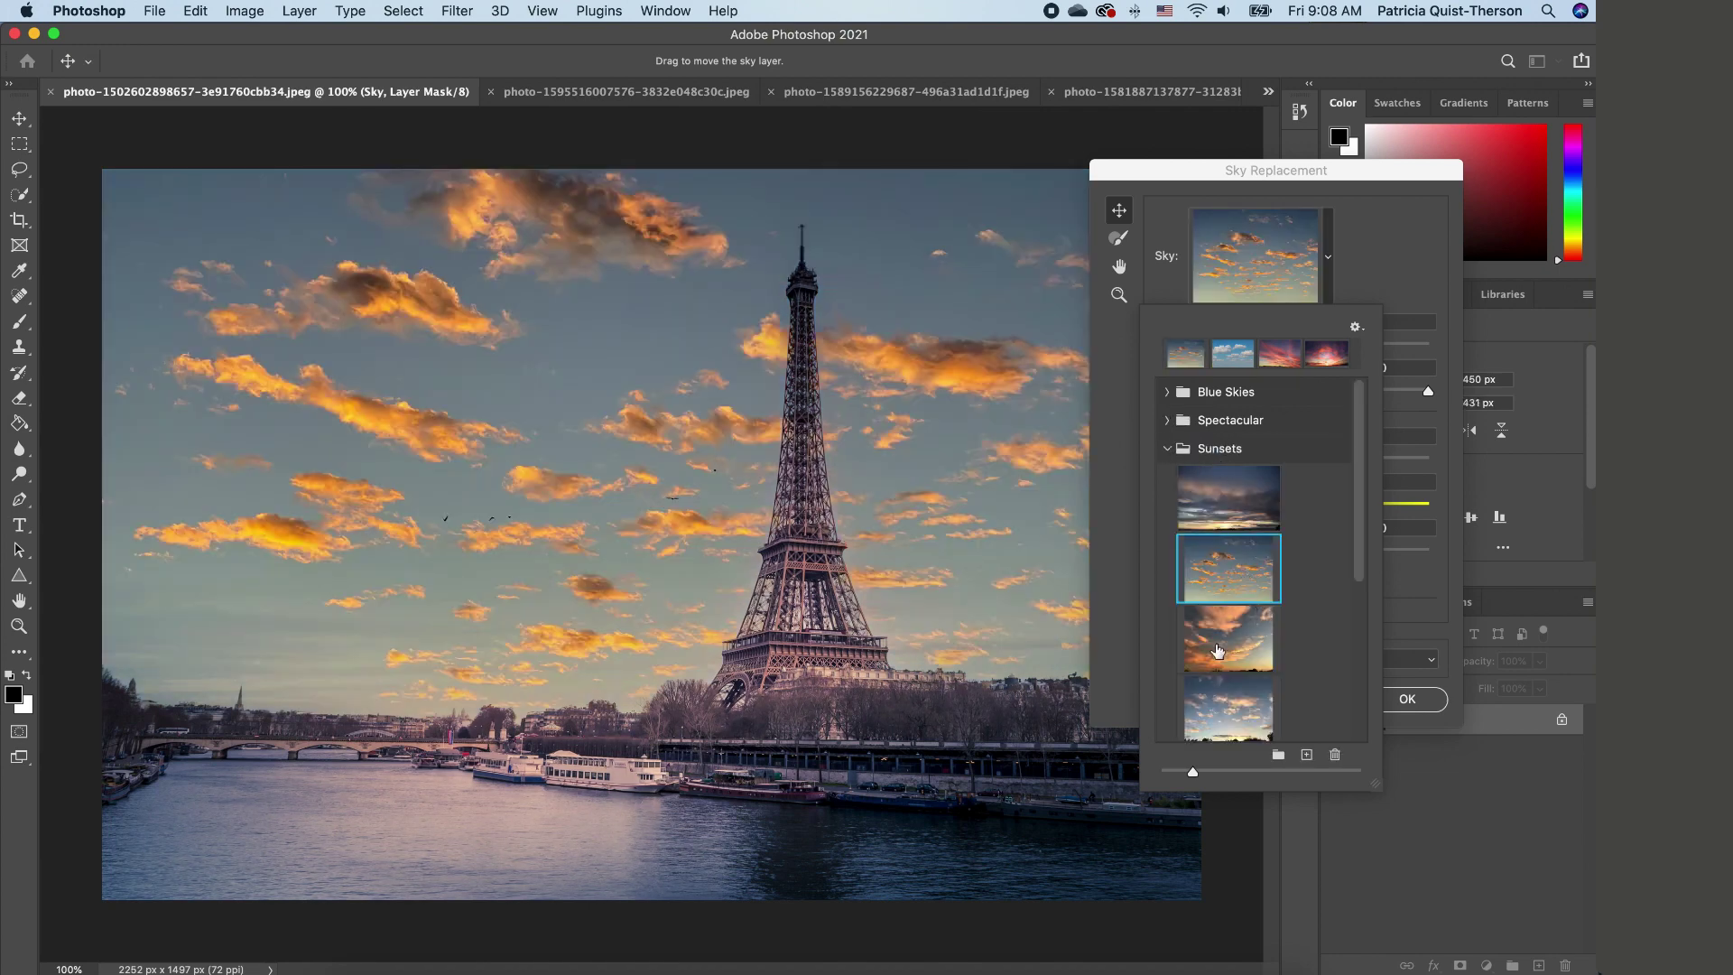
click(1242, 647)
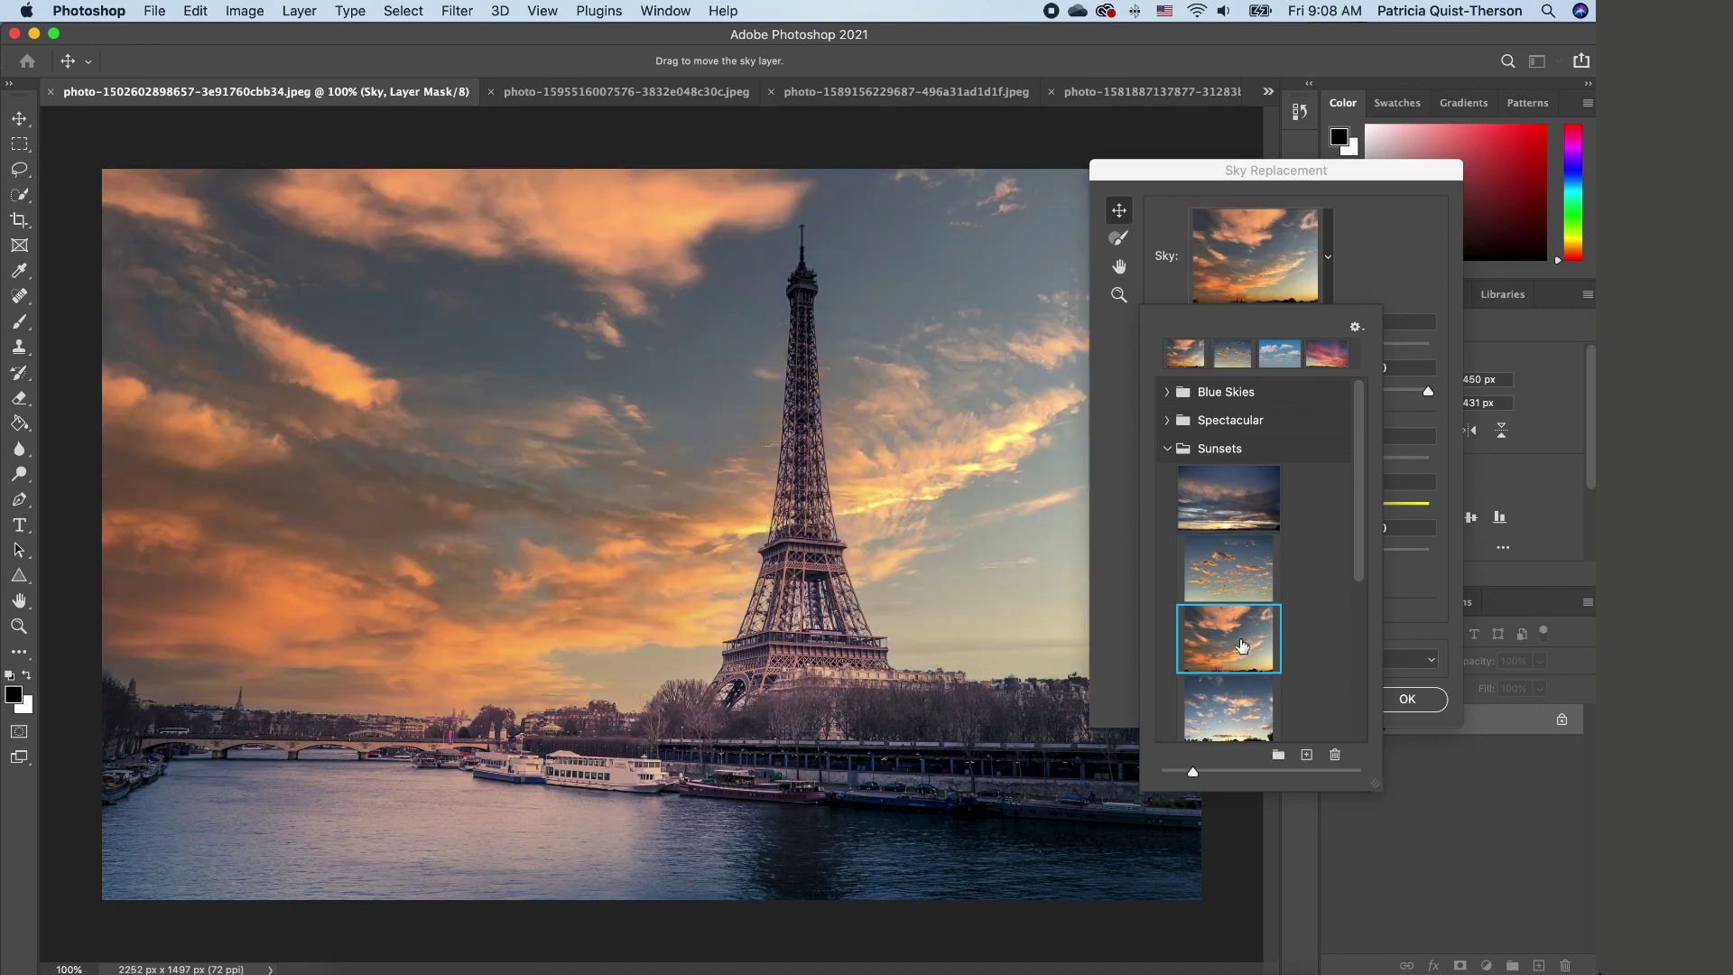
click(1167, 449)
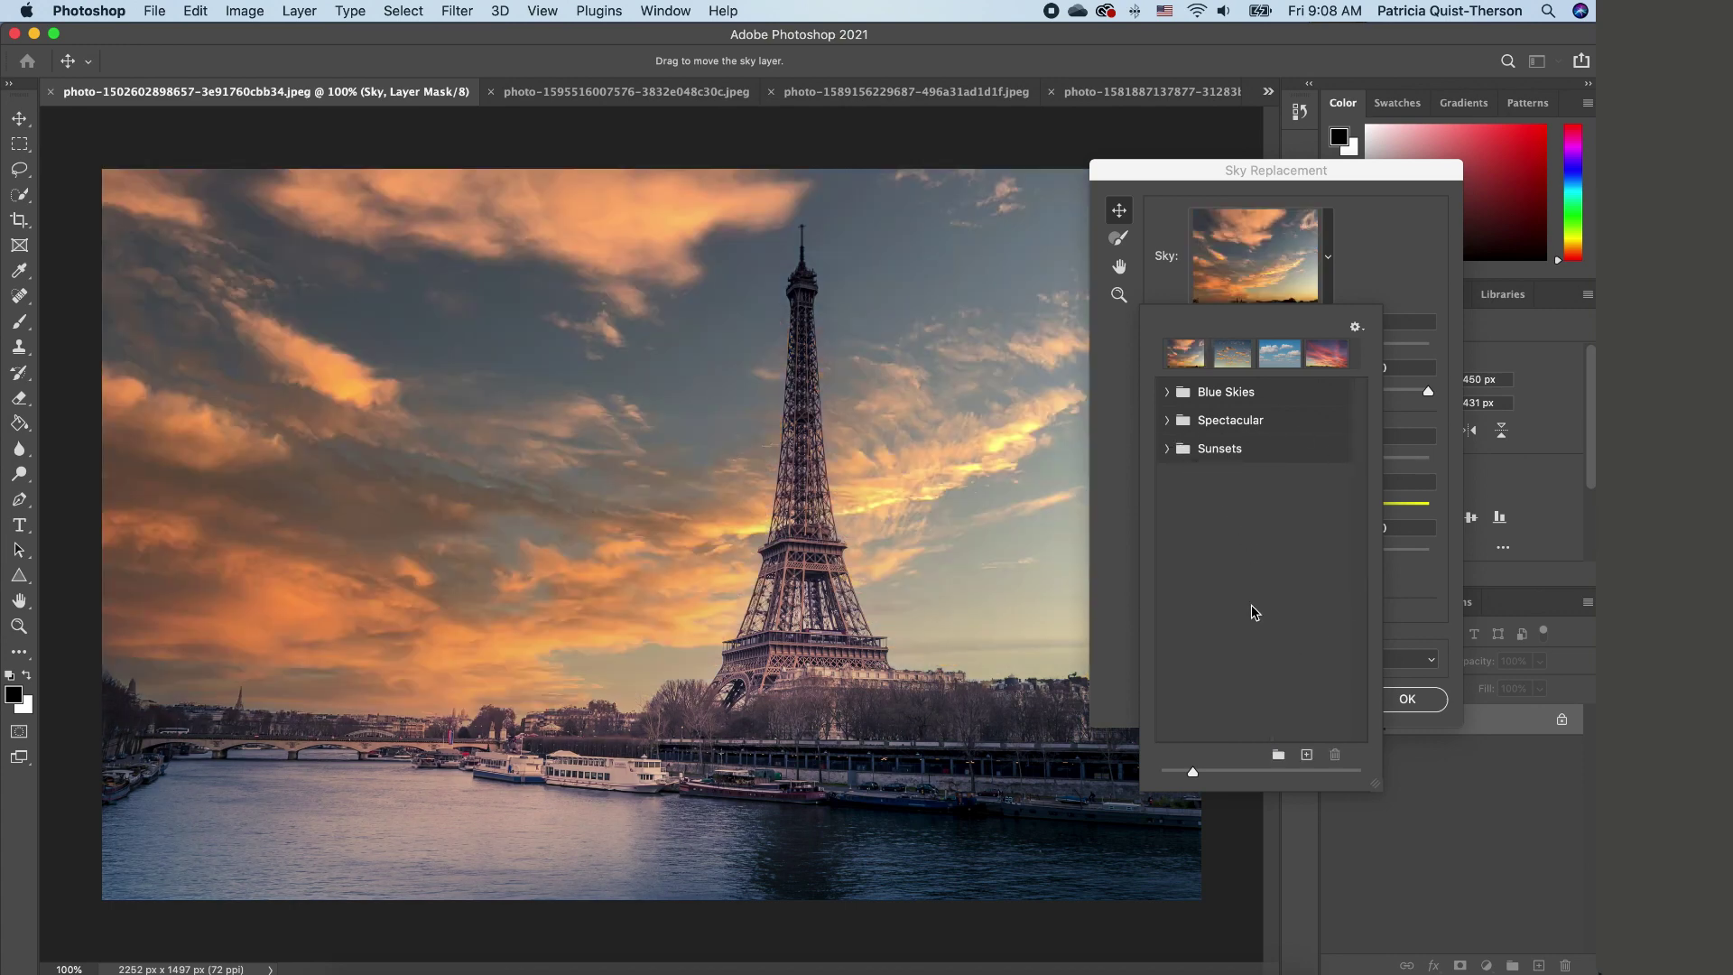
key(Escape)
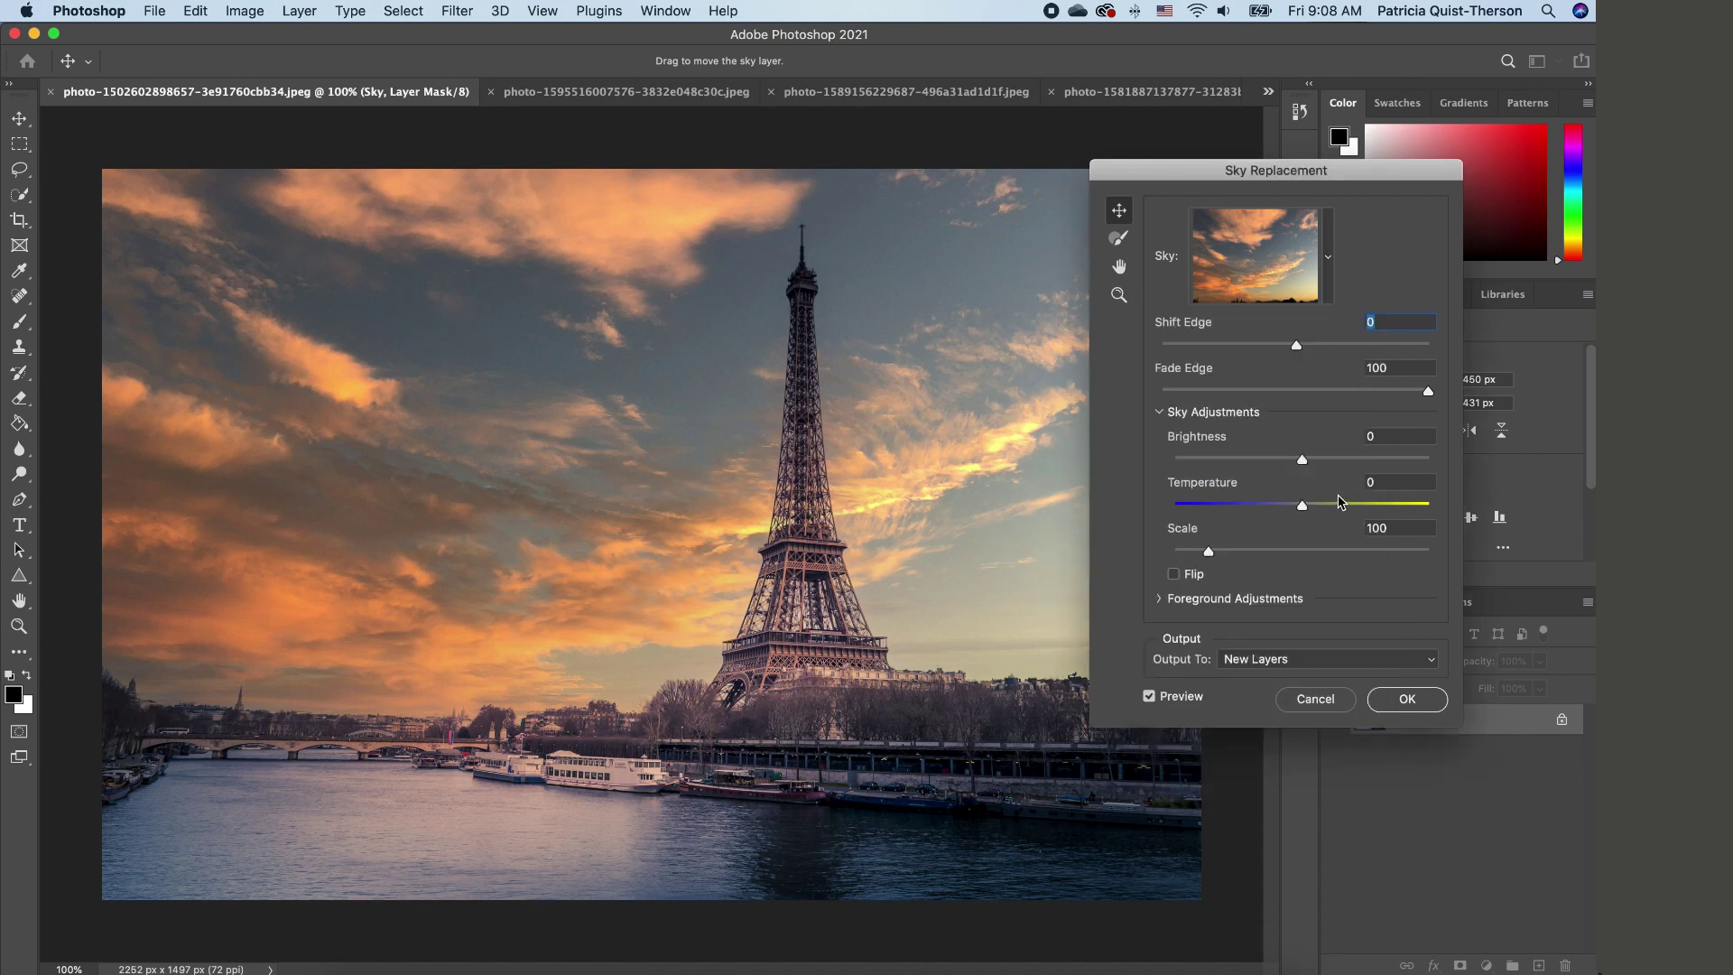
Step: Set the sky's brightness to 22 and temperature to 12, and apply the sky replacement as new layers
drag(1305, 509, 1333, 467)
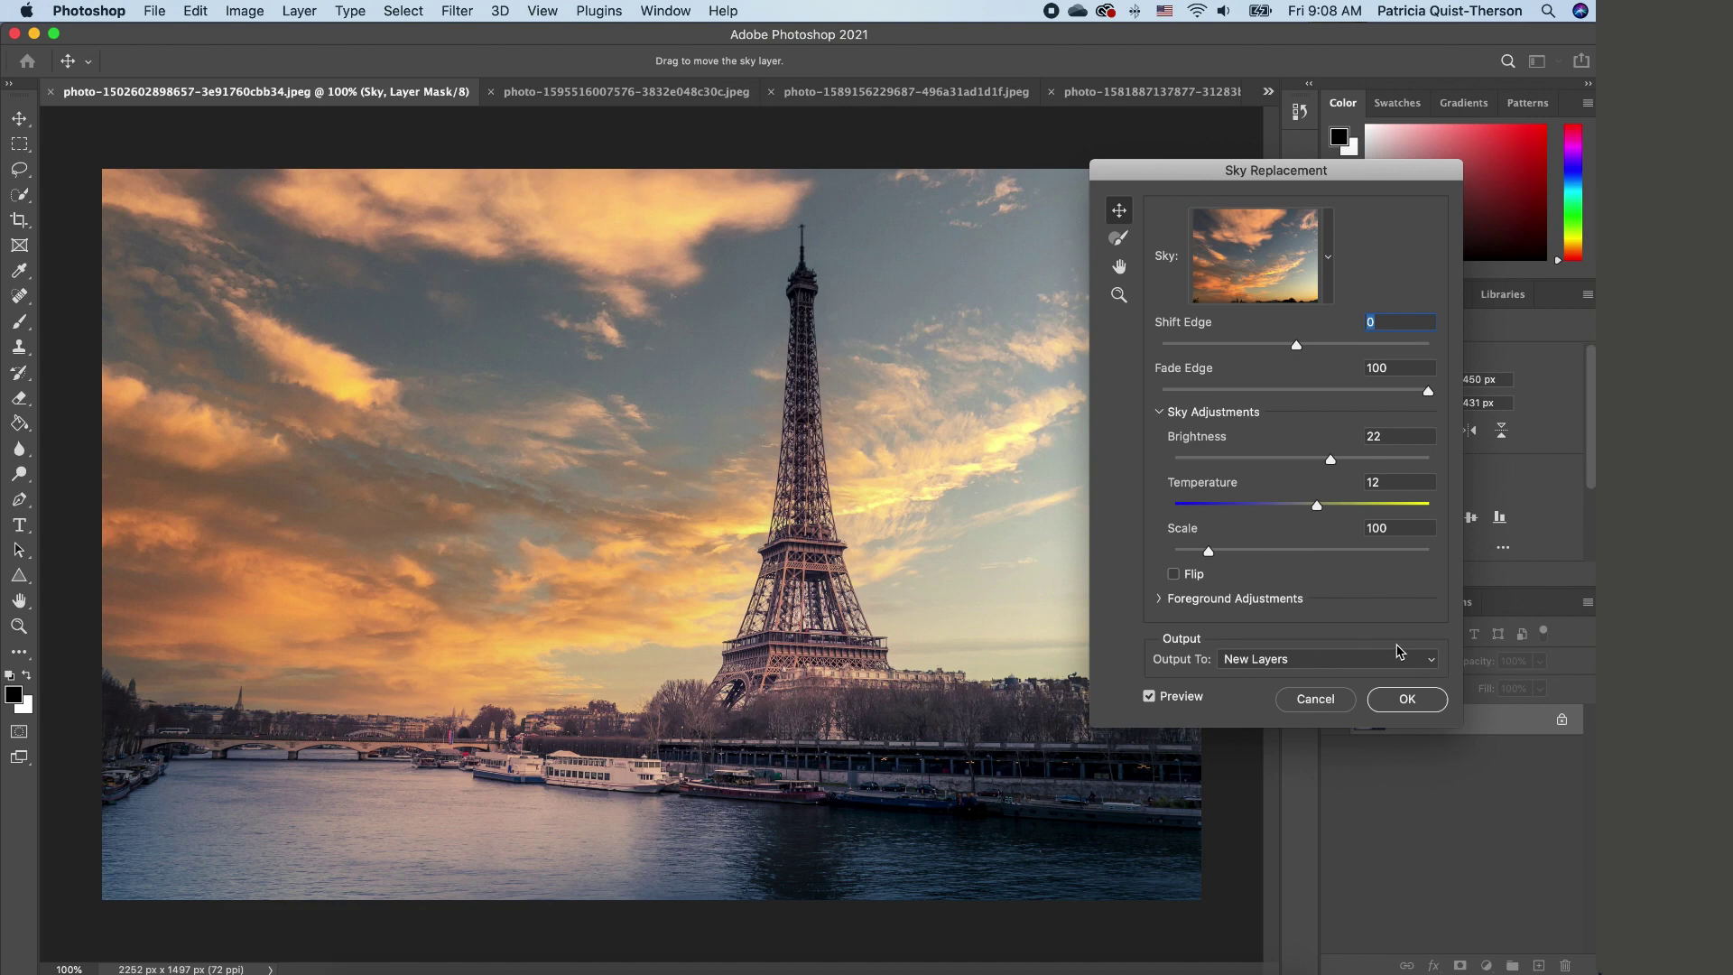
click(1416, 701)
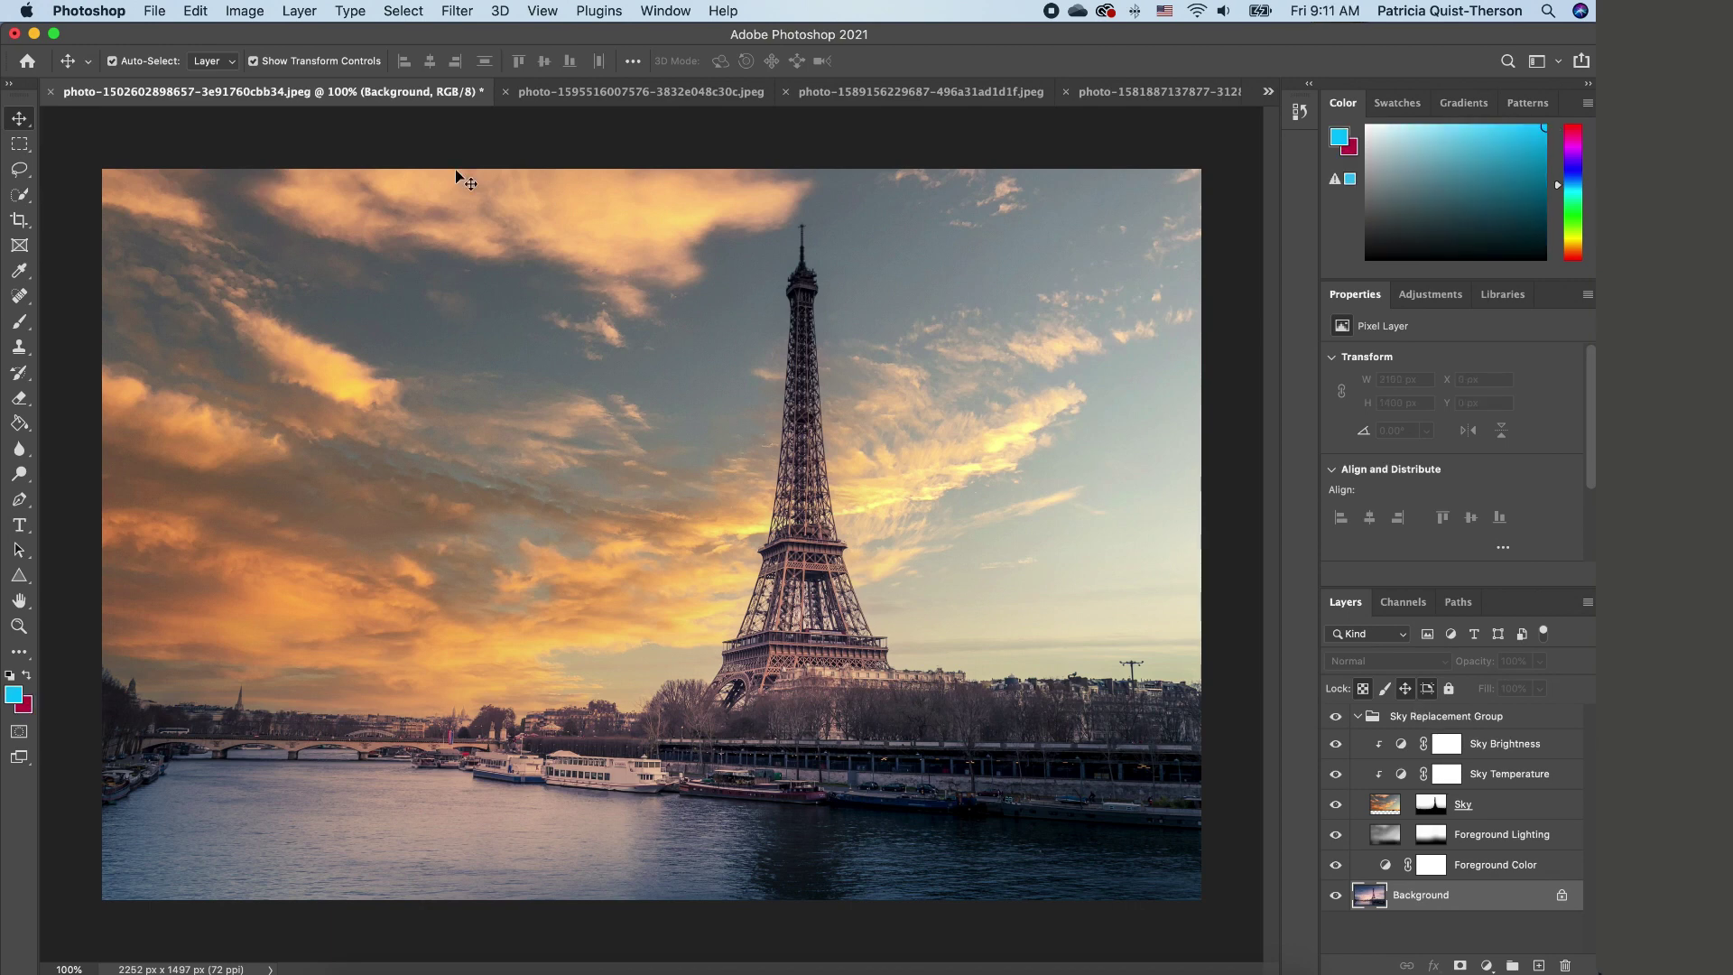
click(596, 93)
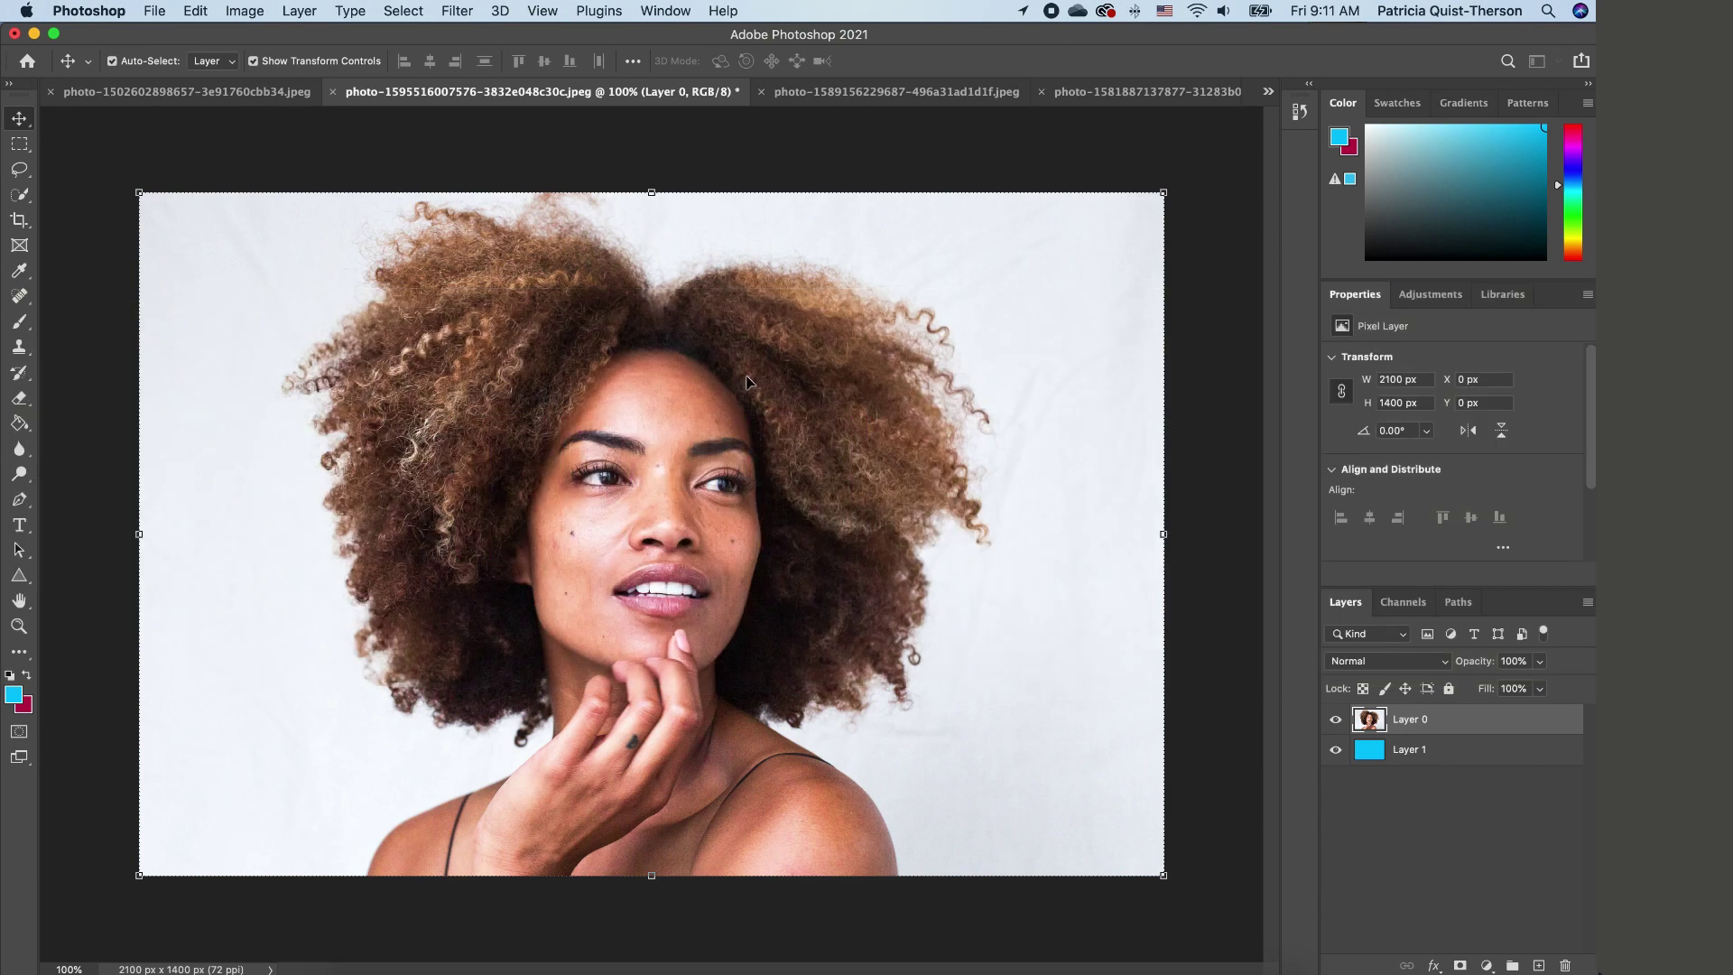
key(w)
click(16, 197)
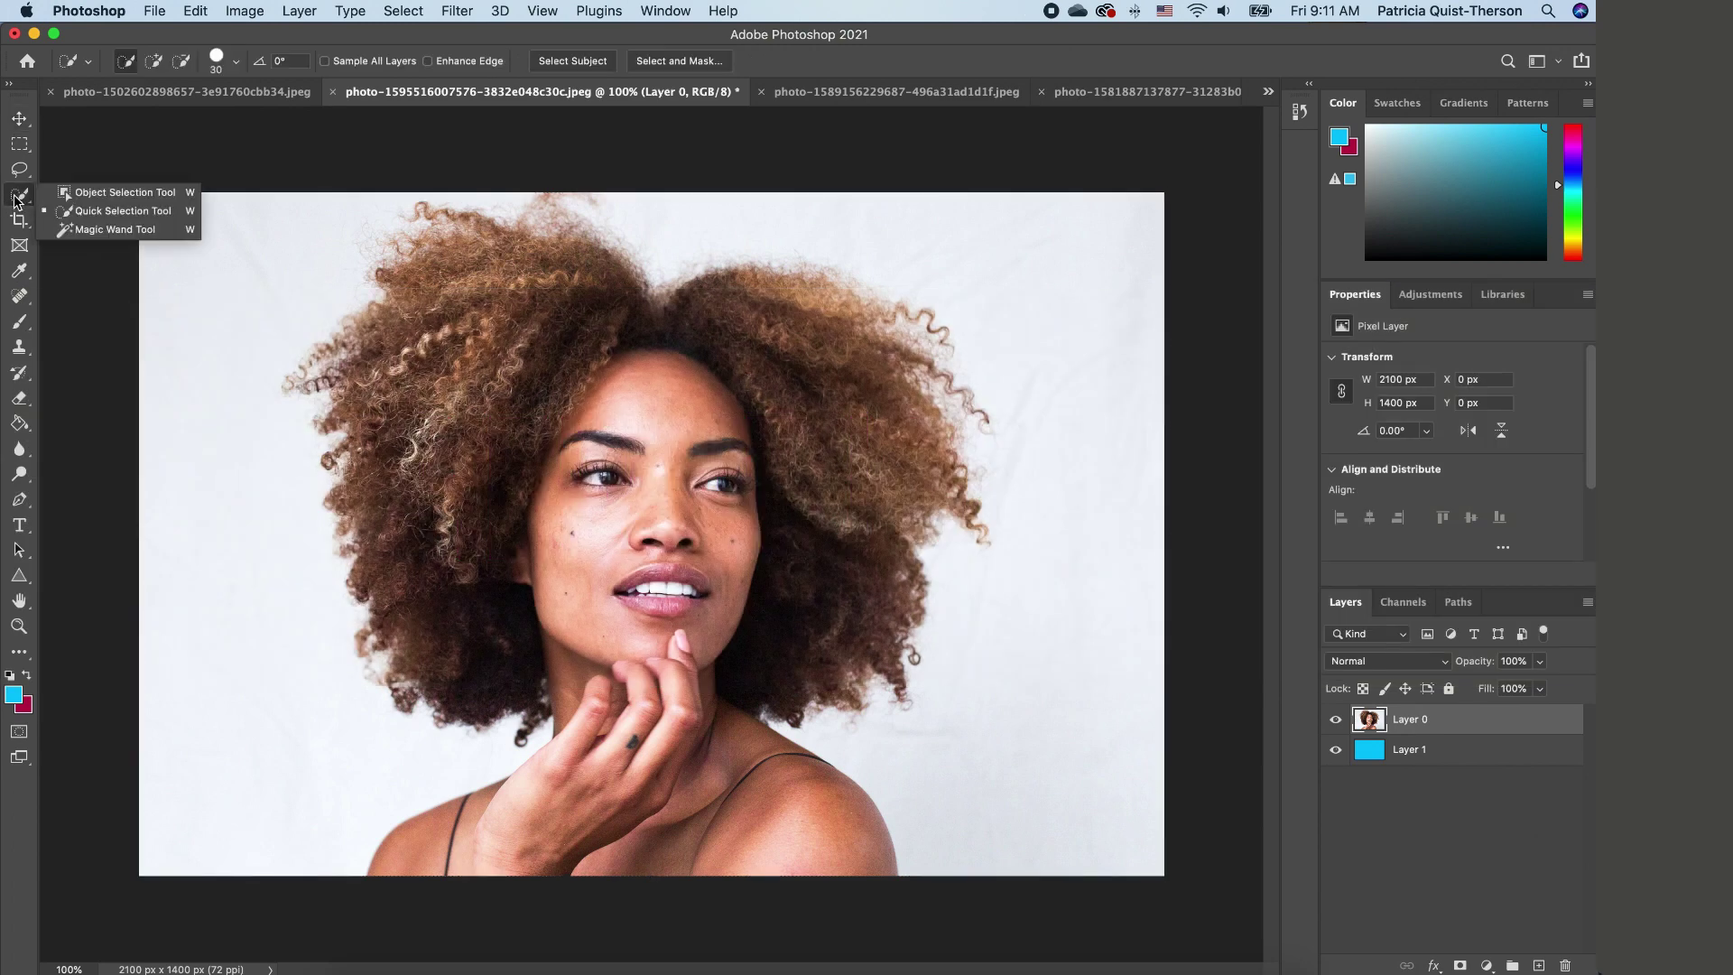
click(574, 61)
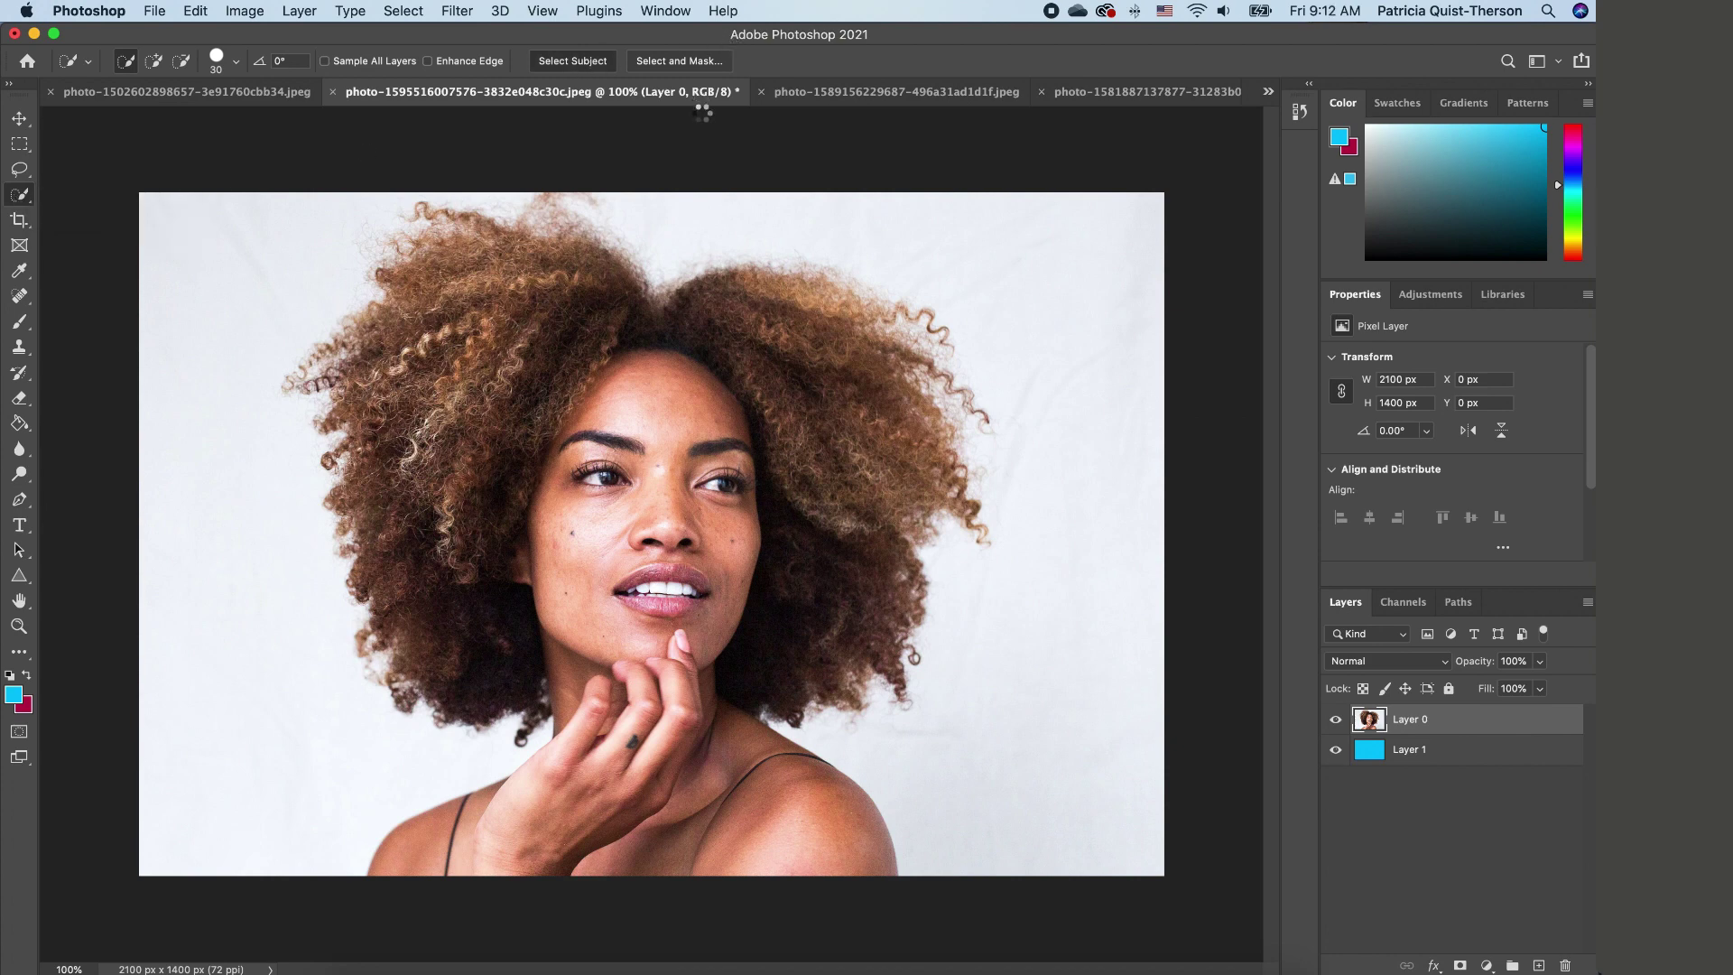
Step: Refine the hair edges of the selection in Select and Mask, and add it as a layer mask on Layer 0
click(693, 63)
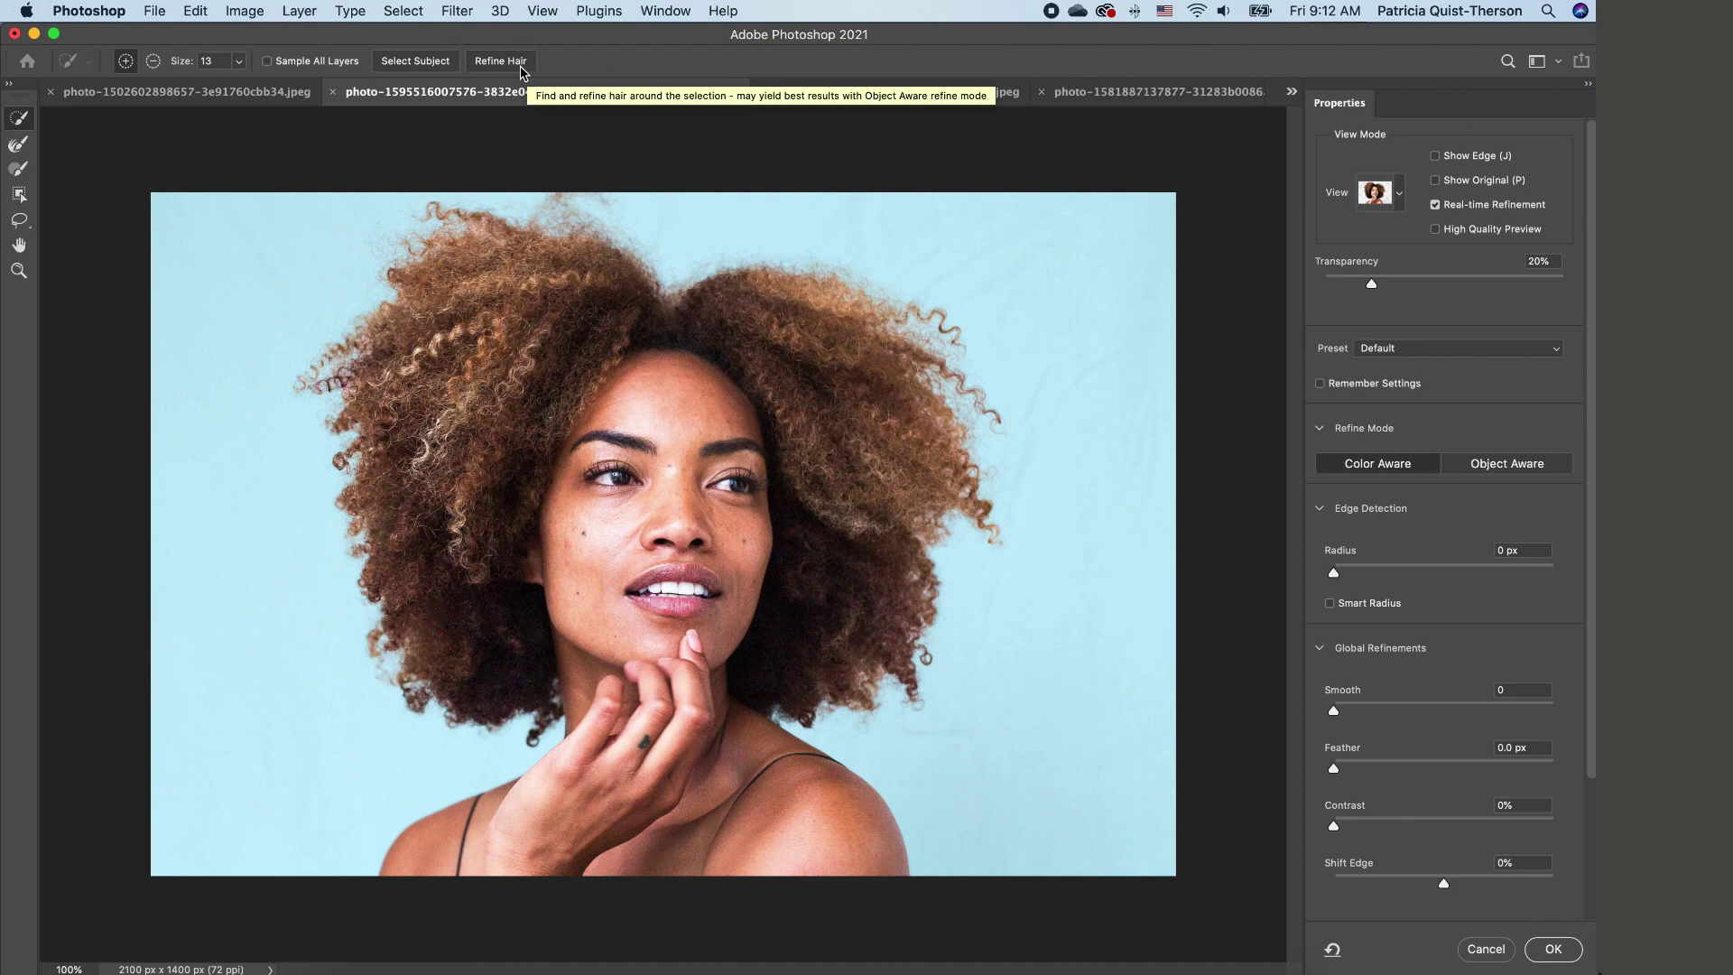
click(521, 67)
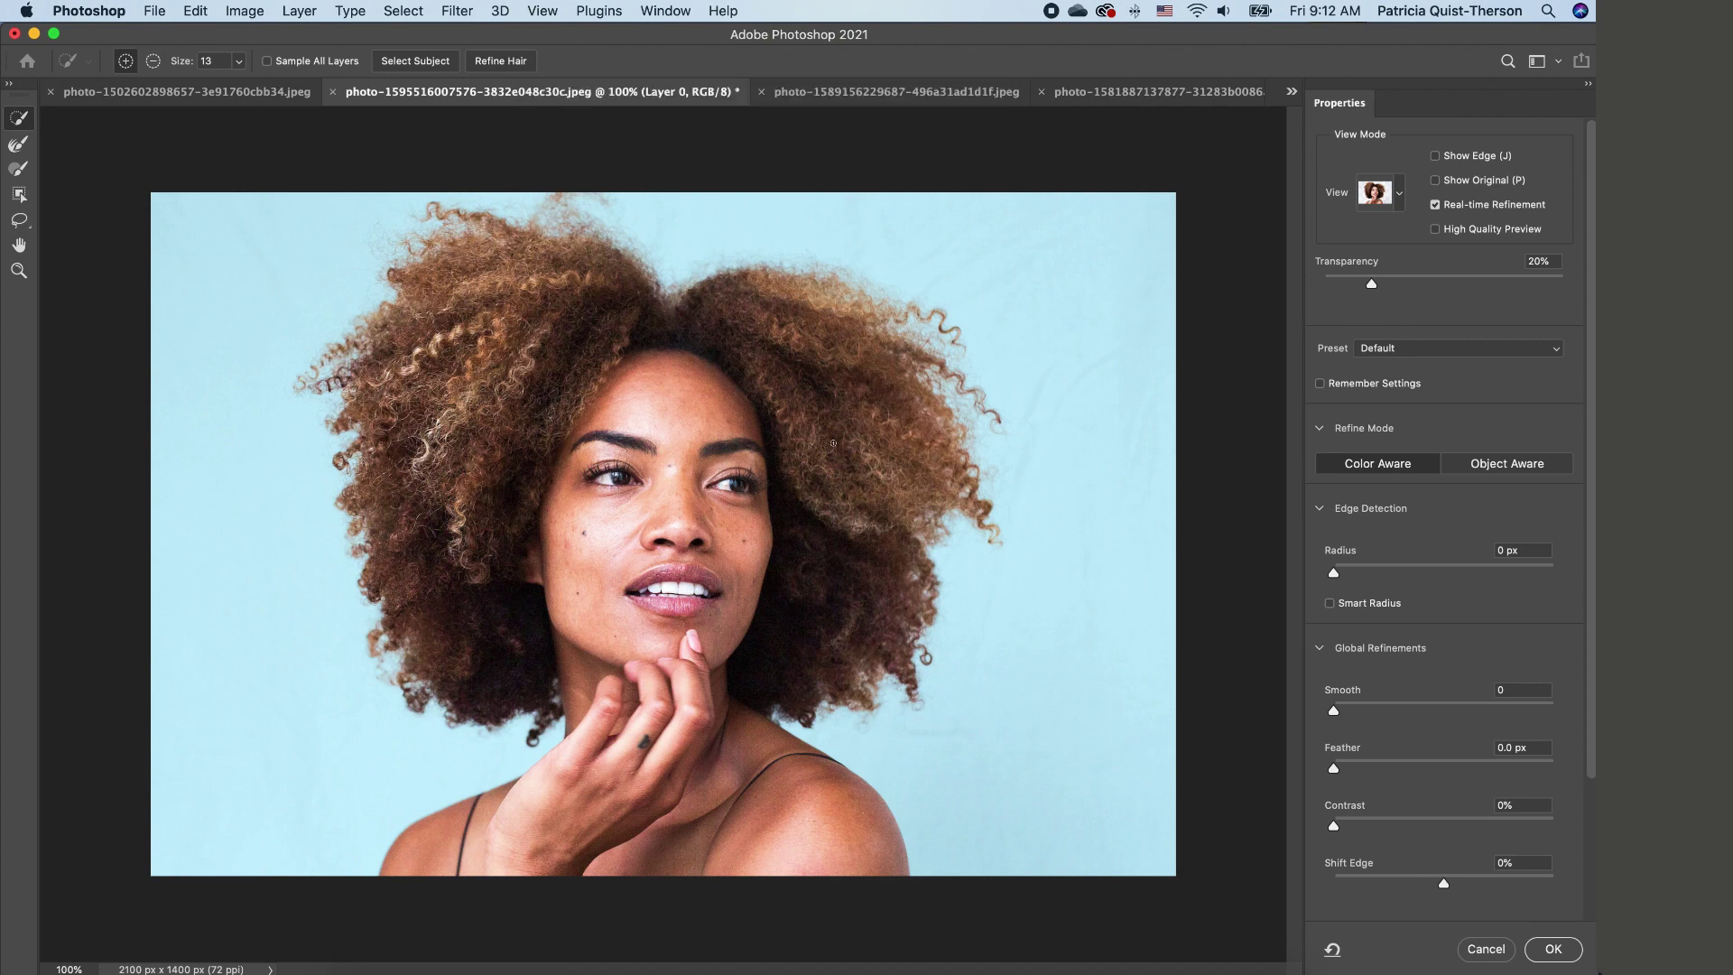
click(1554, 949)
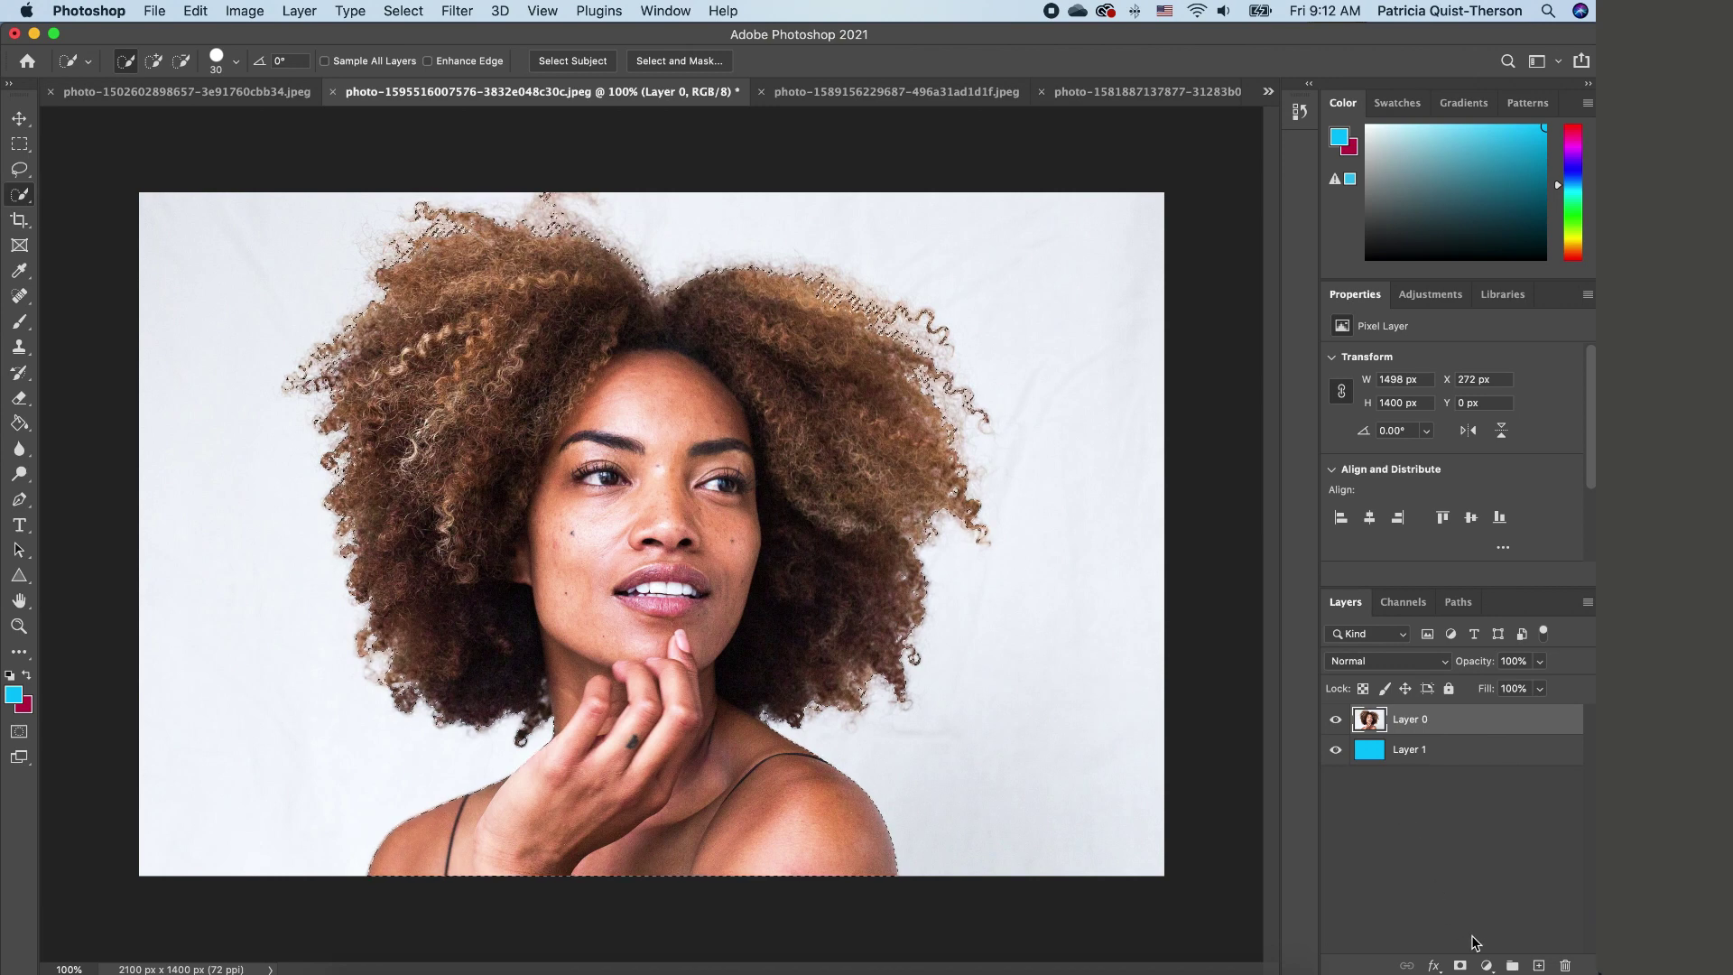
click(1460, 965)
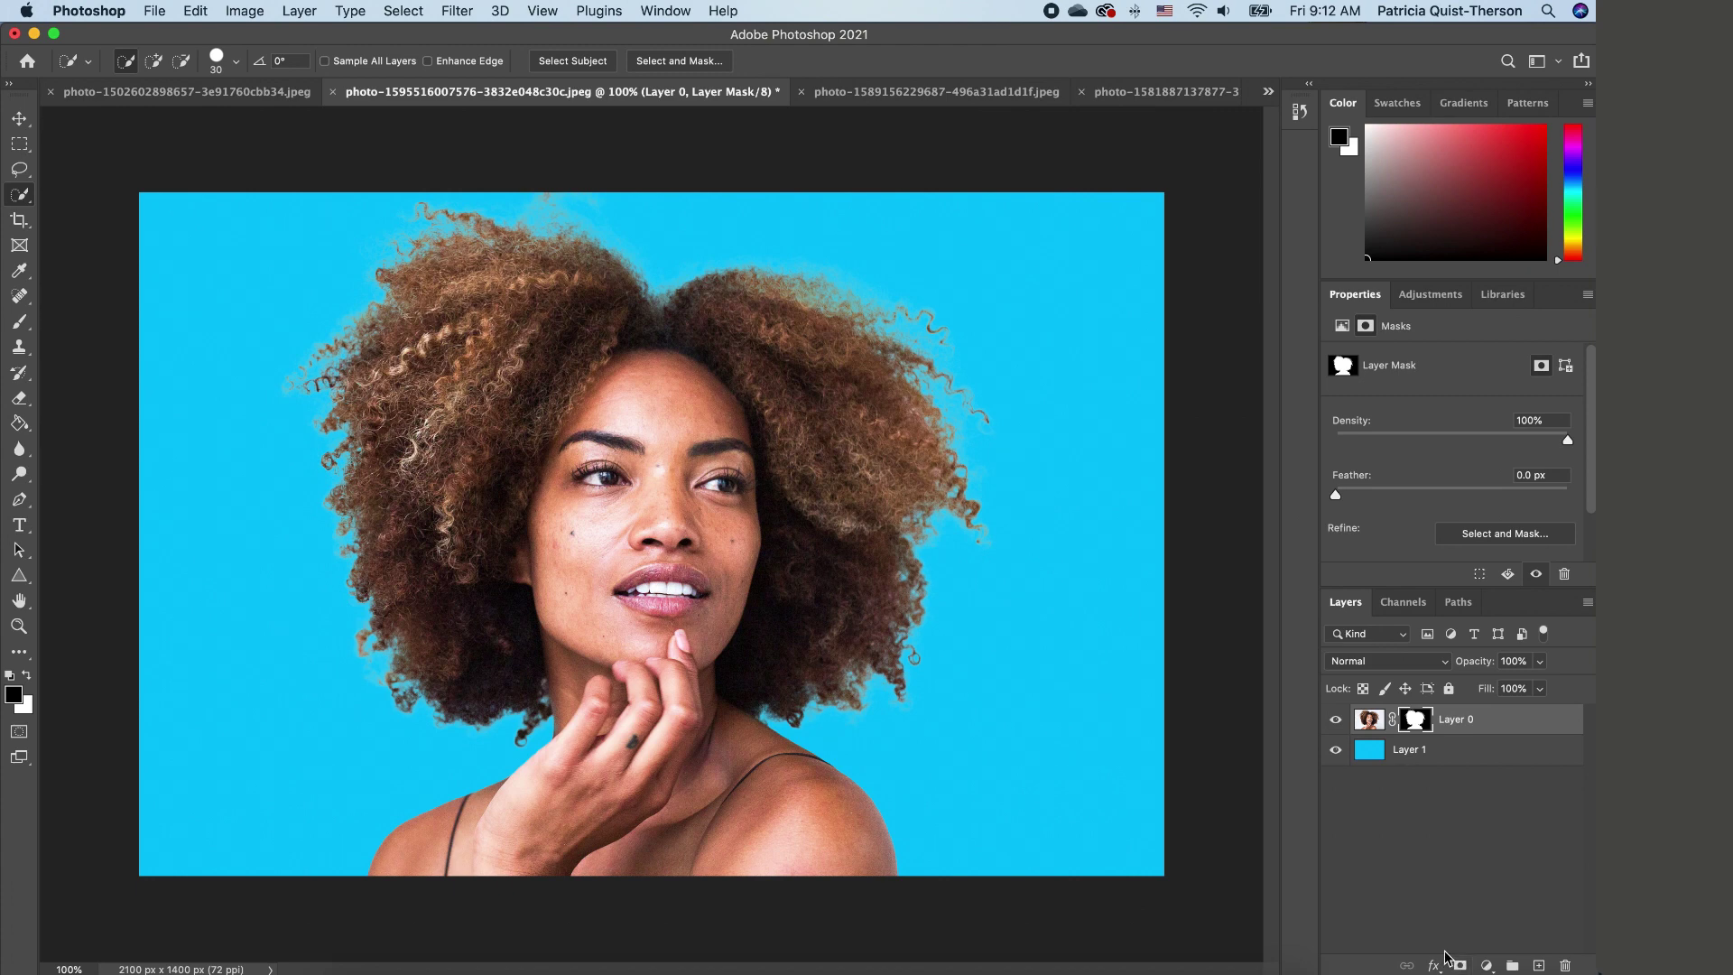
click(945, 101)
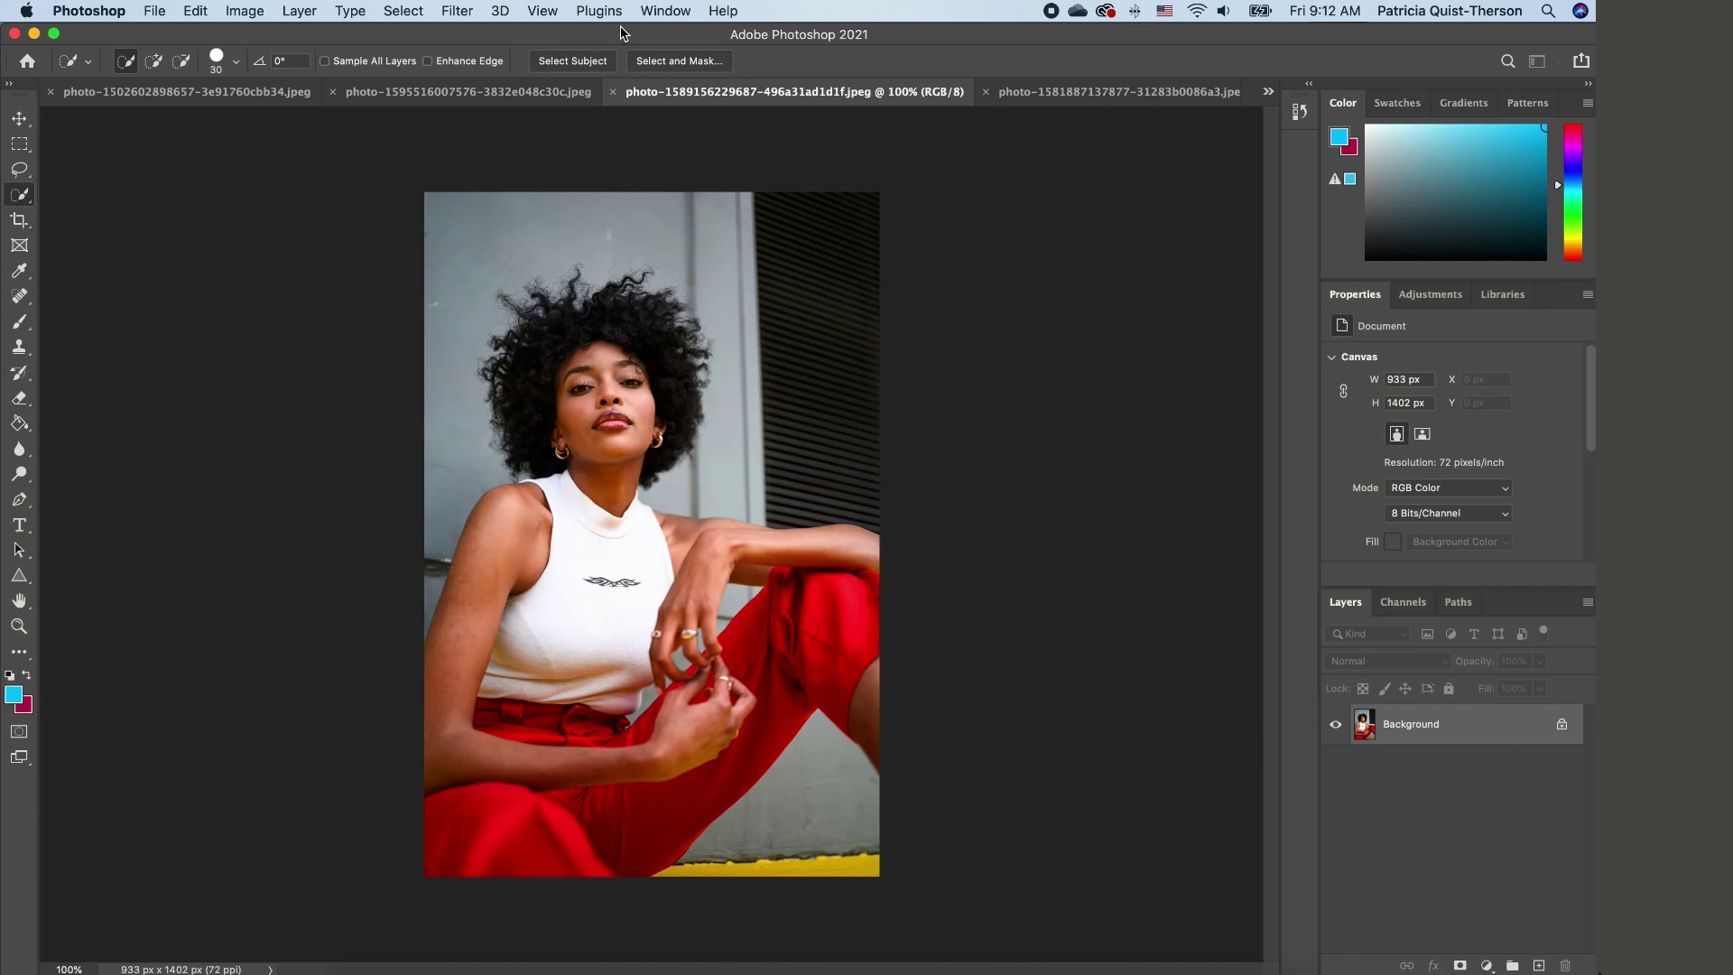
click(731, 15)
click(731, 15)
click(731, 16)
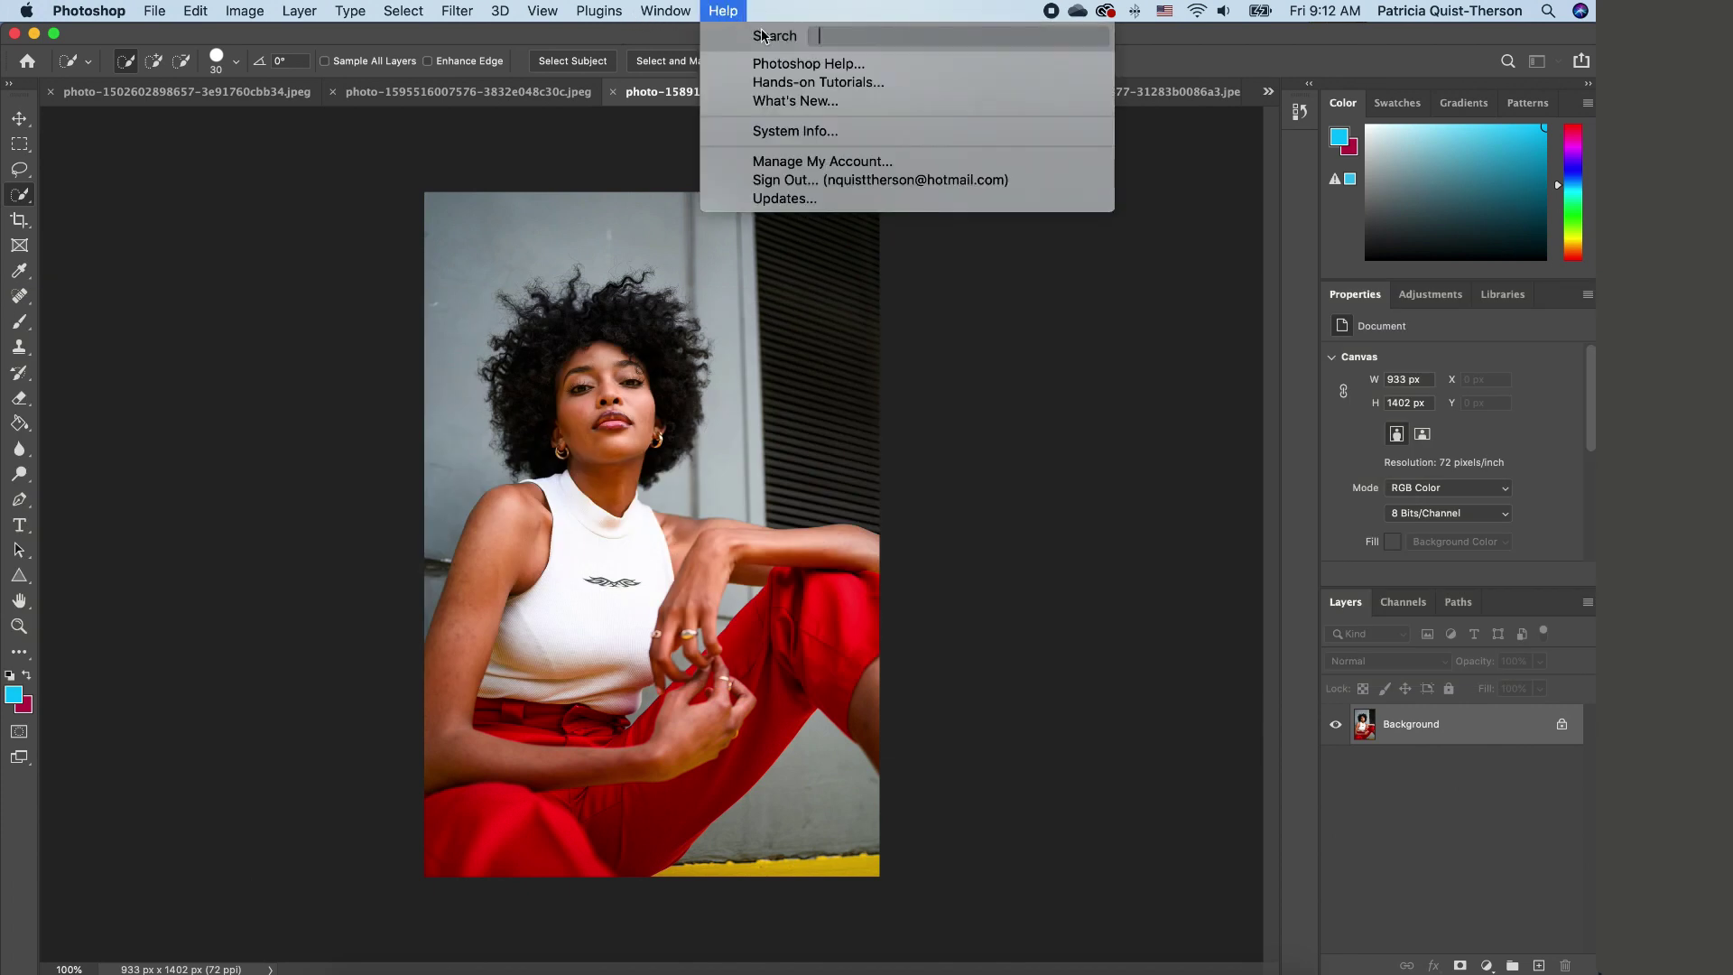
click(846, 65)
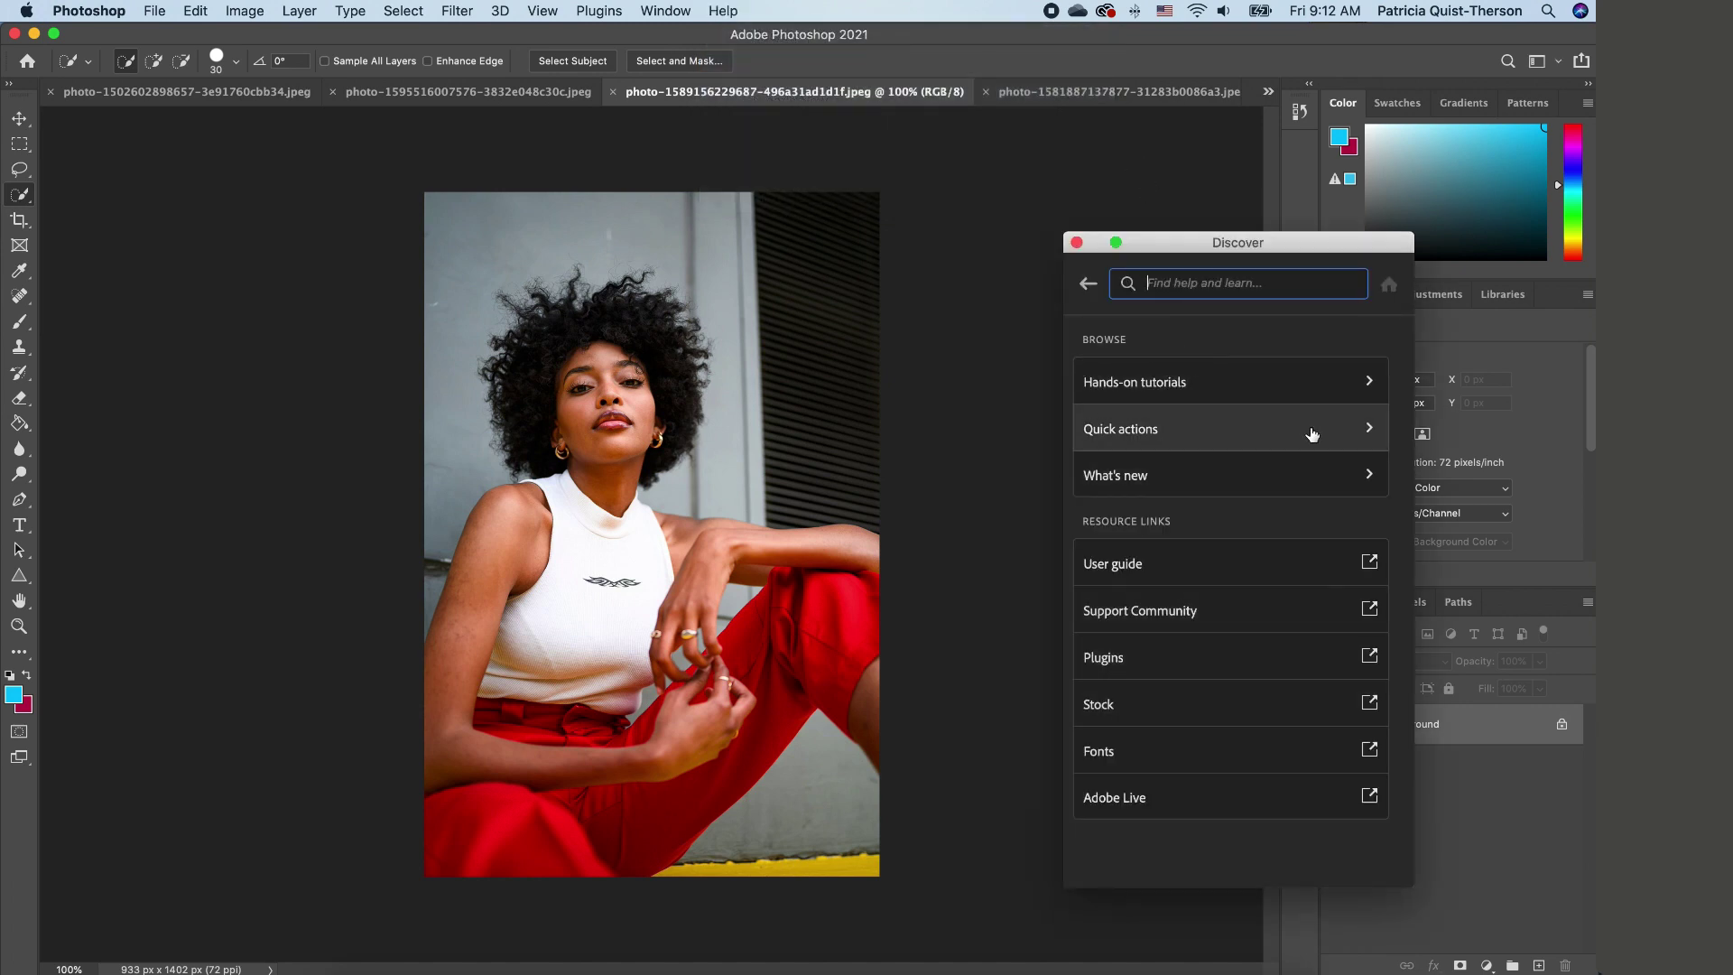
click(1366, 433)
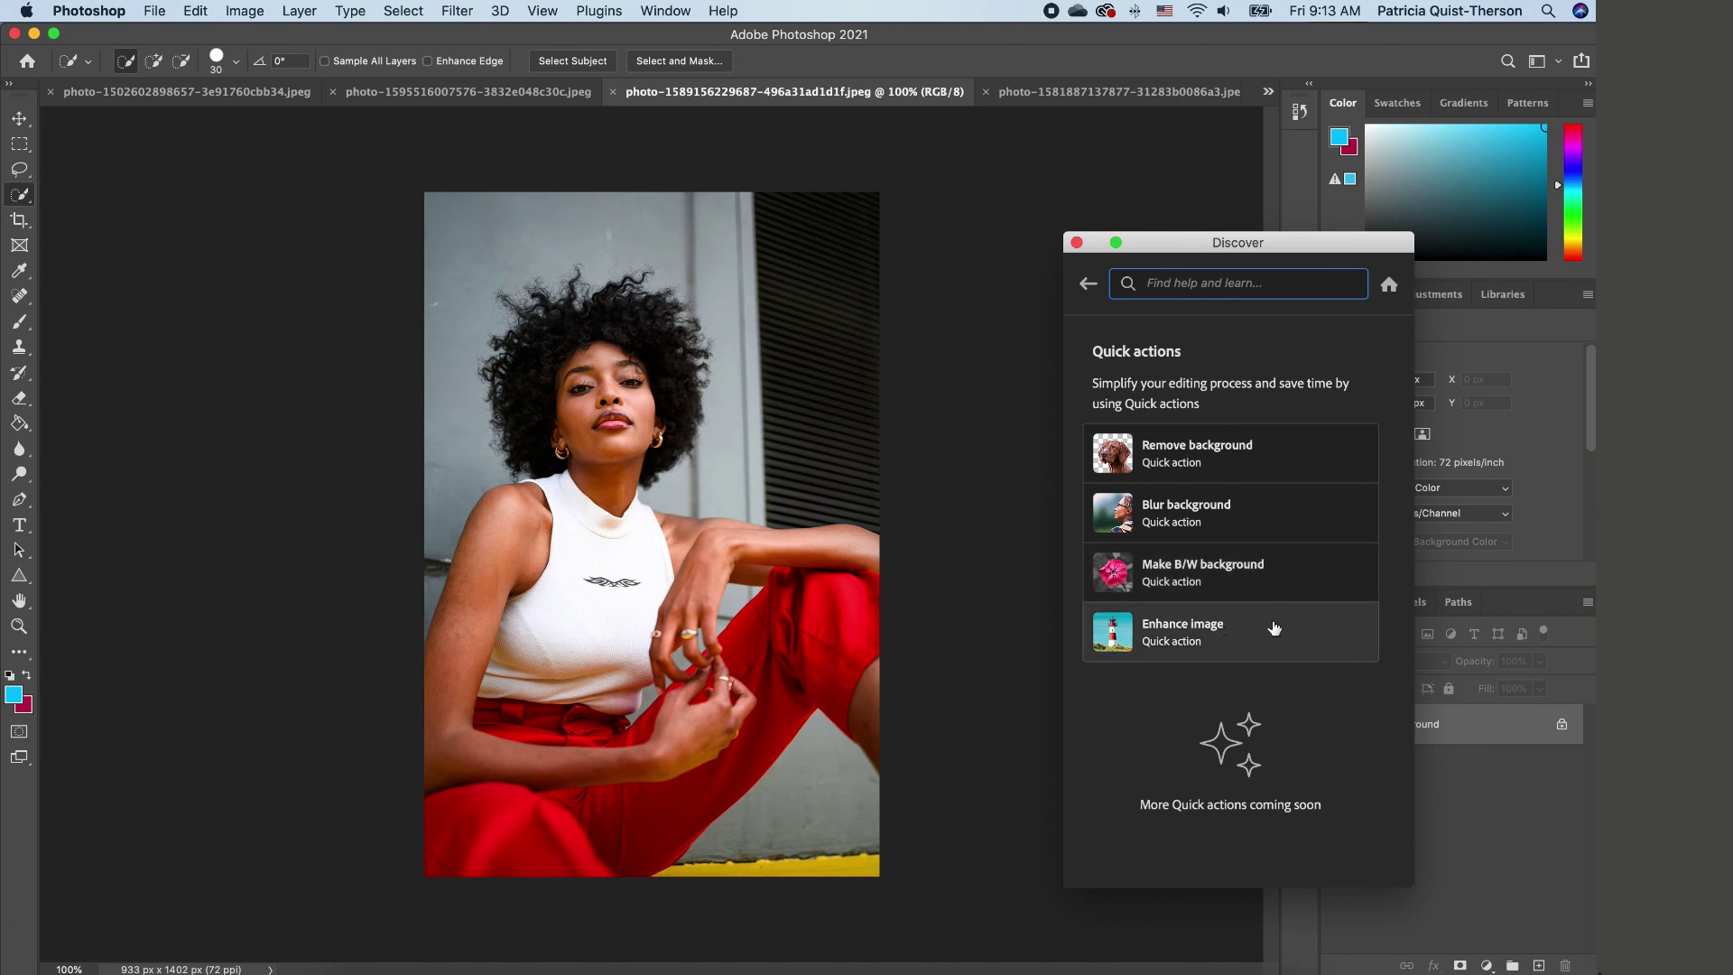
Step: Apply the Blur background quick action to the Background layer and close the Discover window
click(1262, 523)
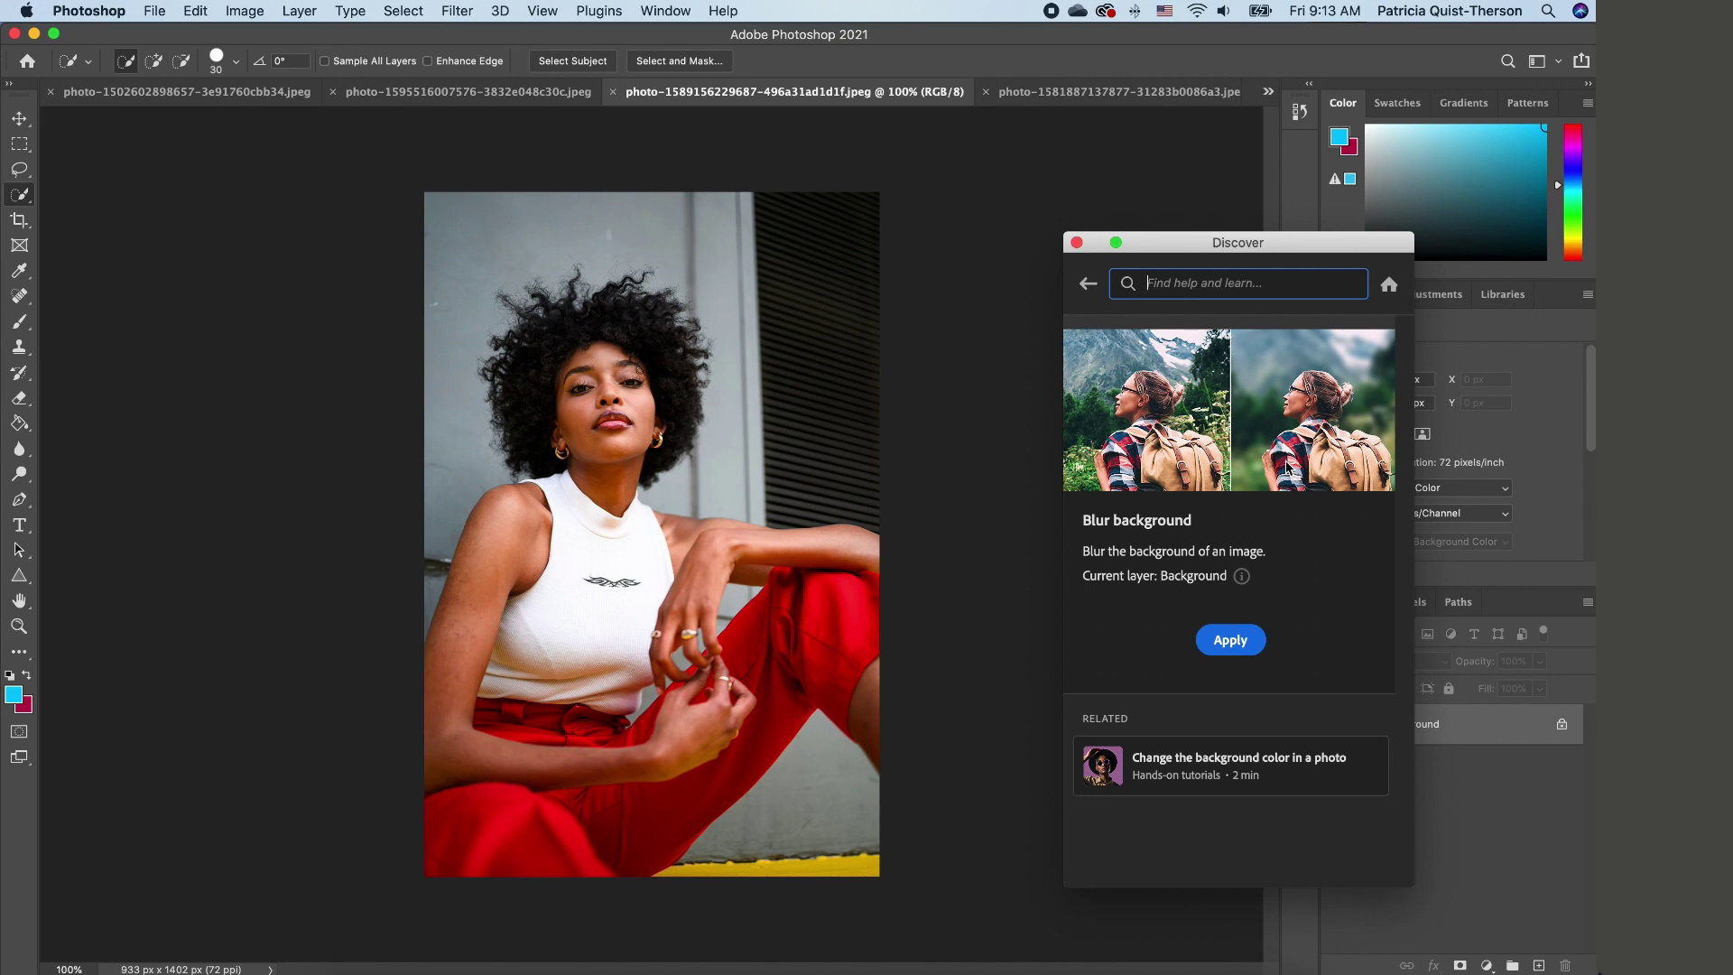
click(1255, 644)
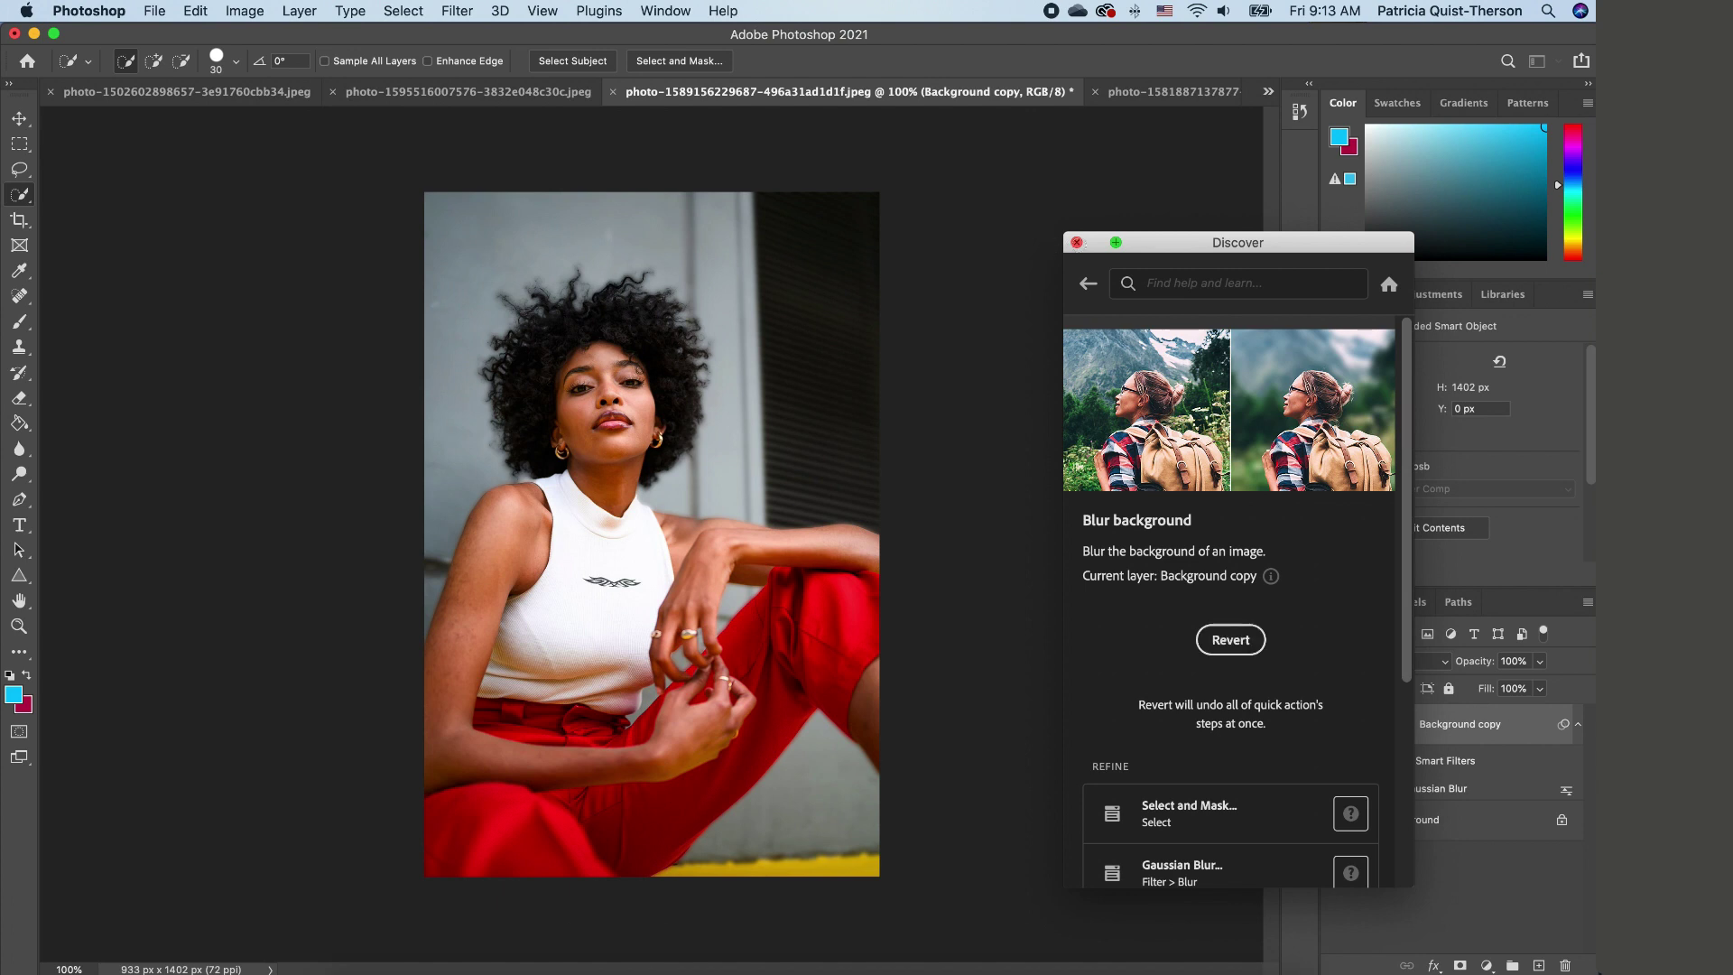
click(1076, 242)
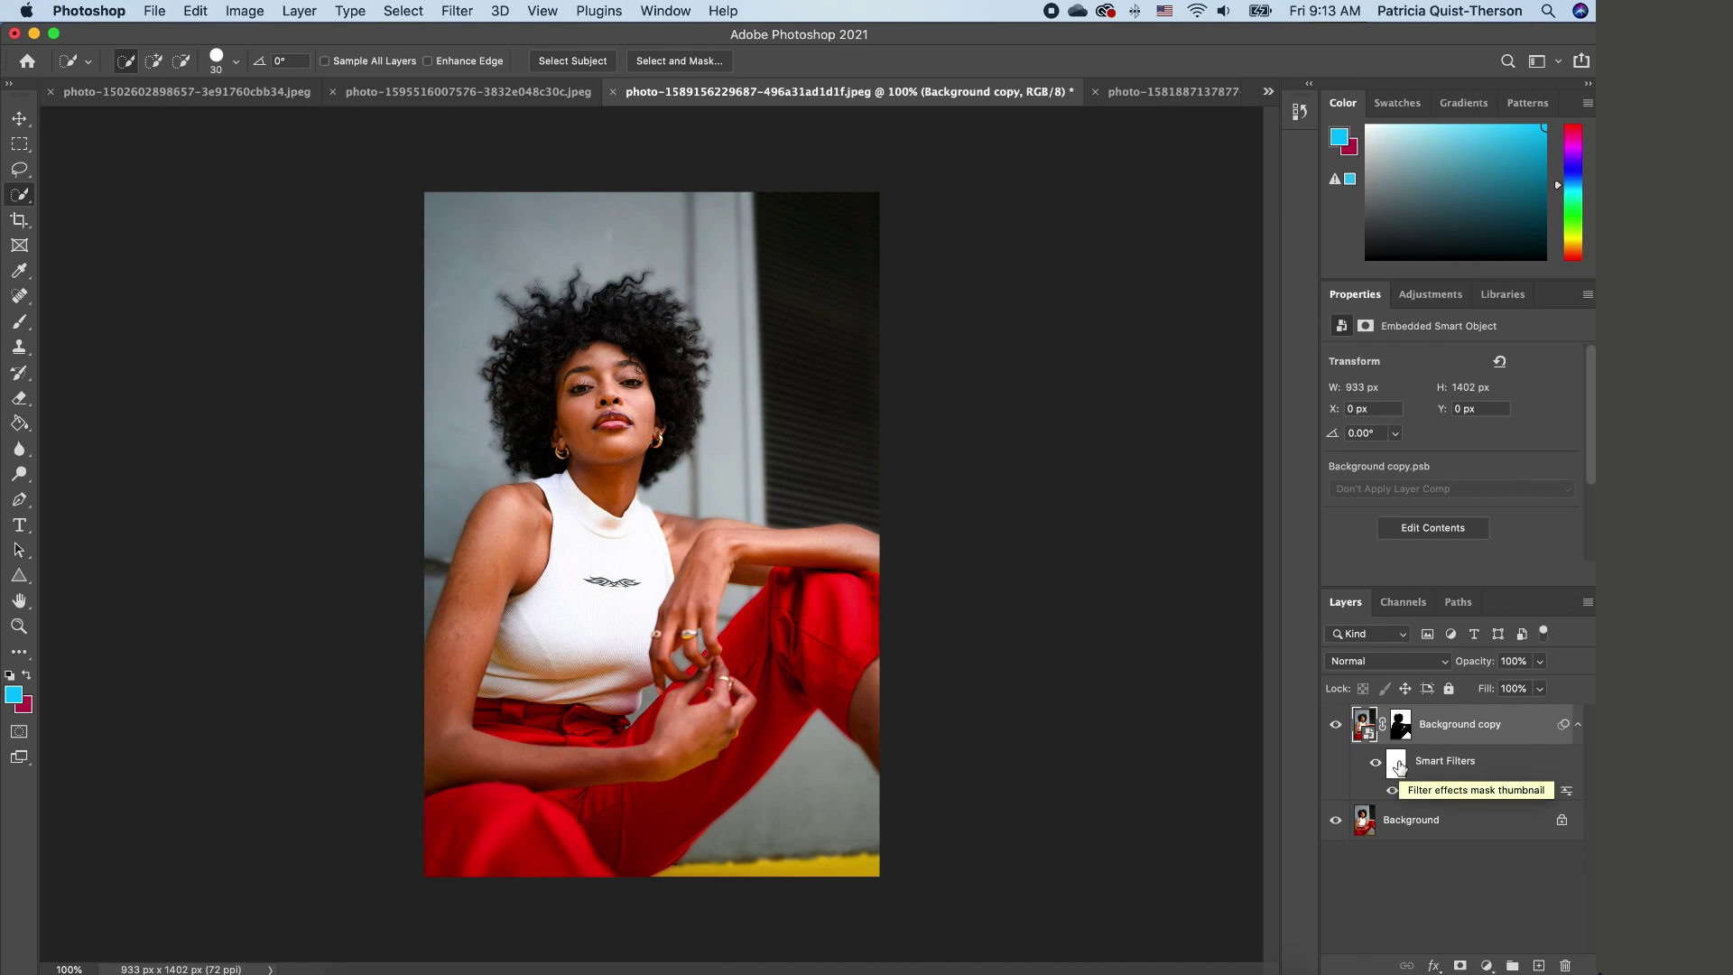
Step: Set the radius of the Background copy layer's Gaussian Blur smart filter to 20.4 pixels
double_click(1452, 791)
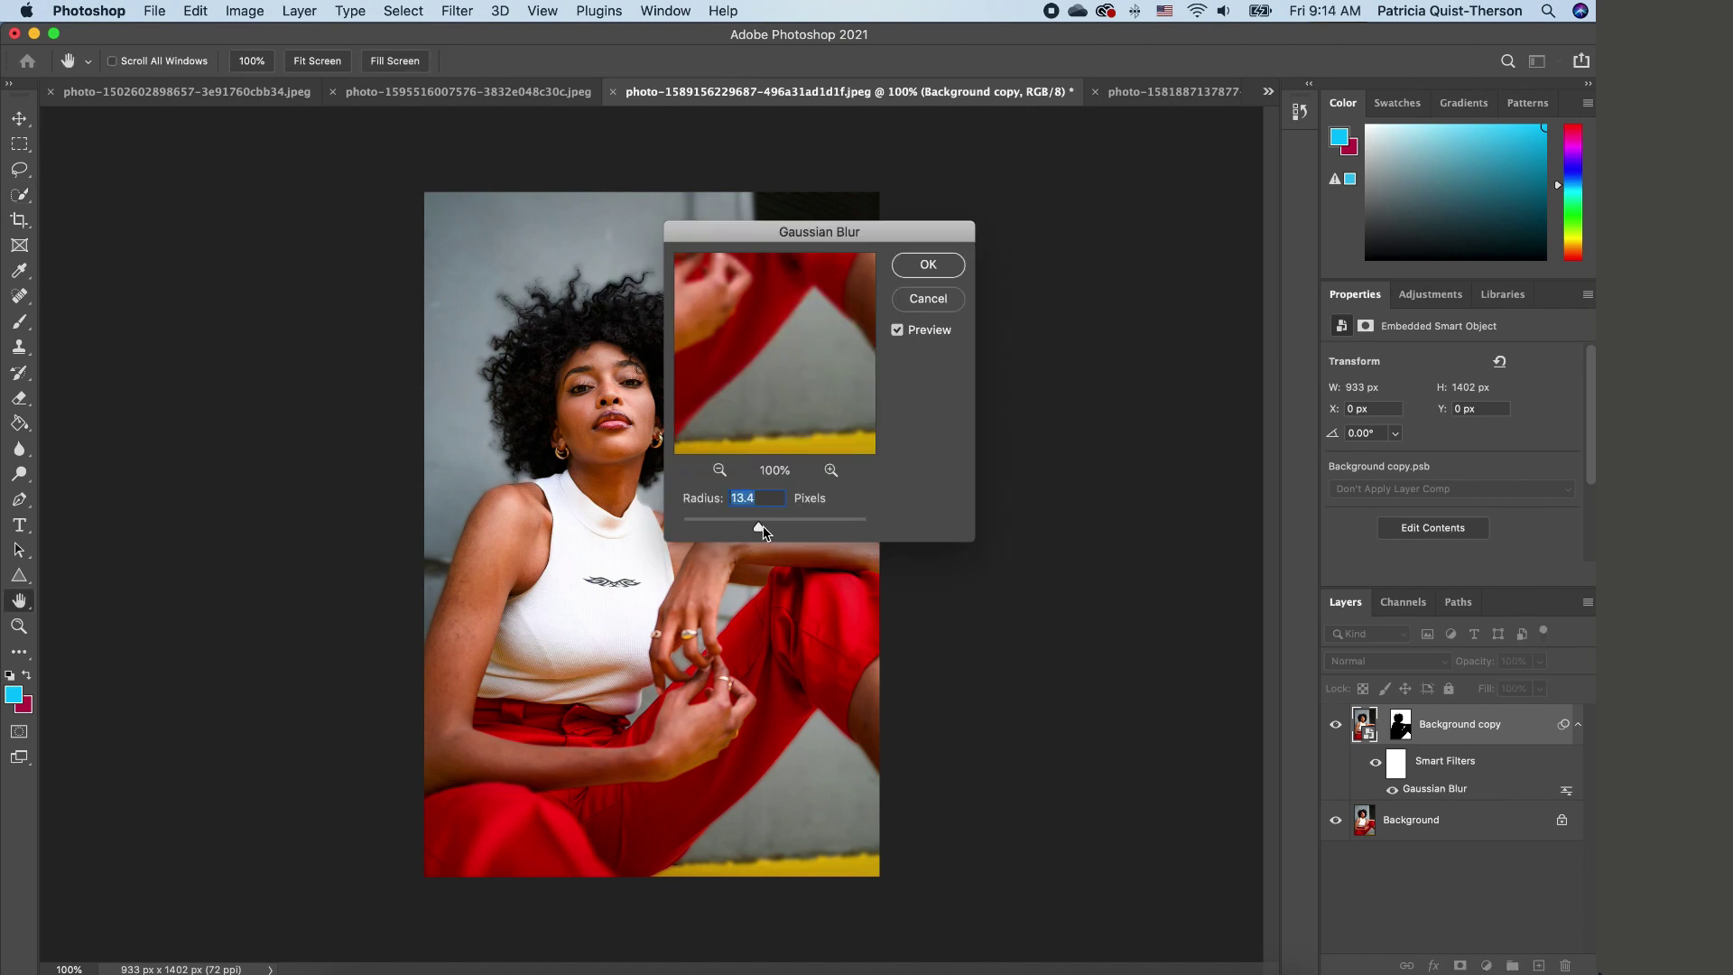
drag(763, 532, 766, 532)
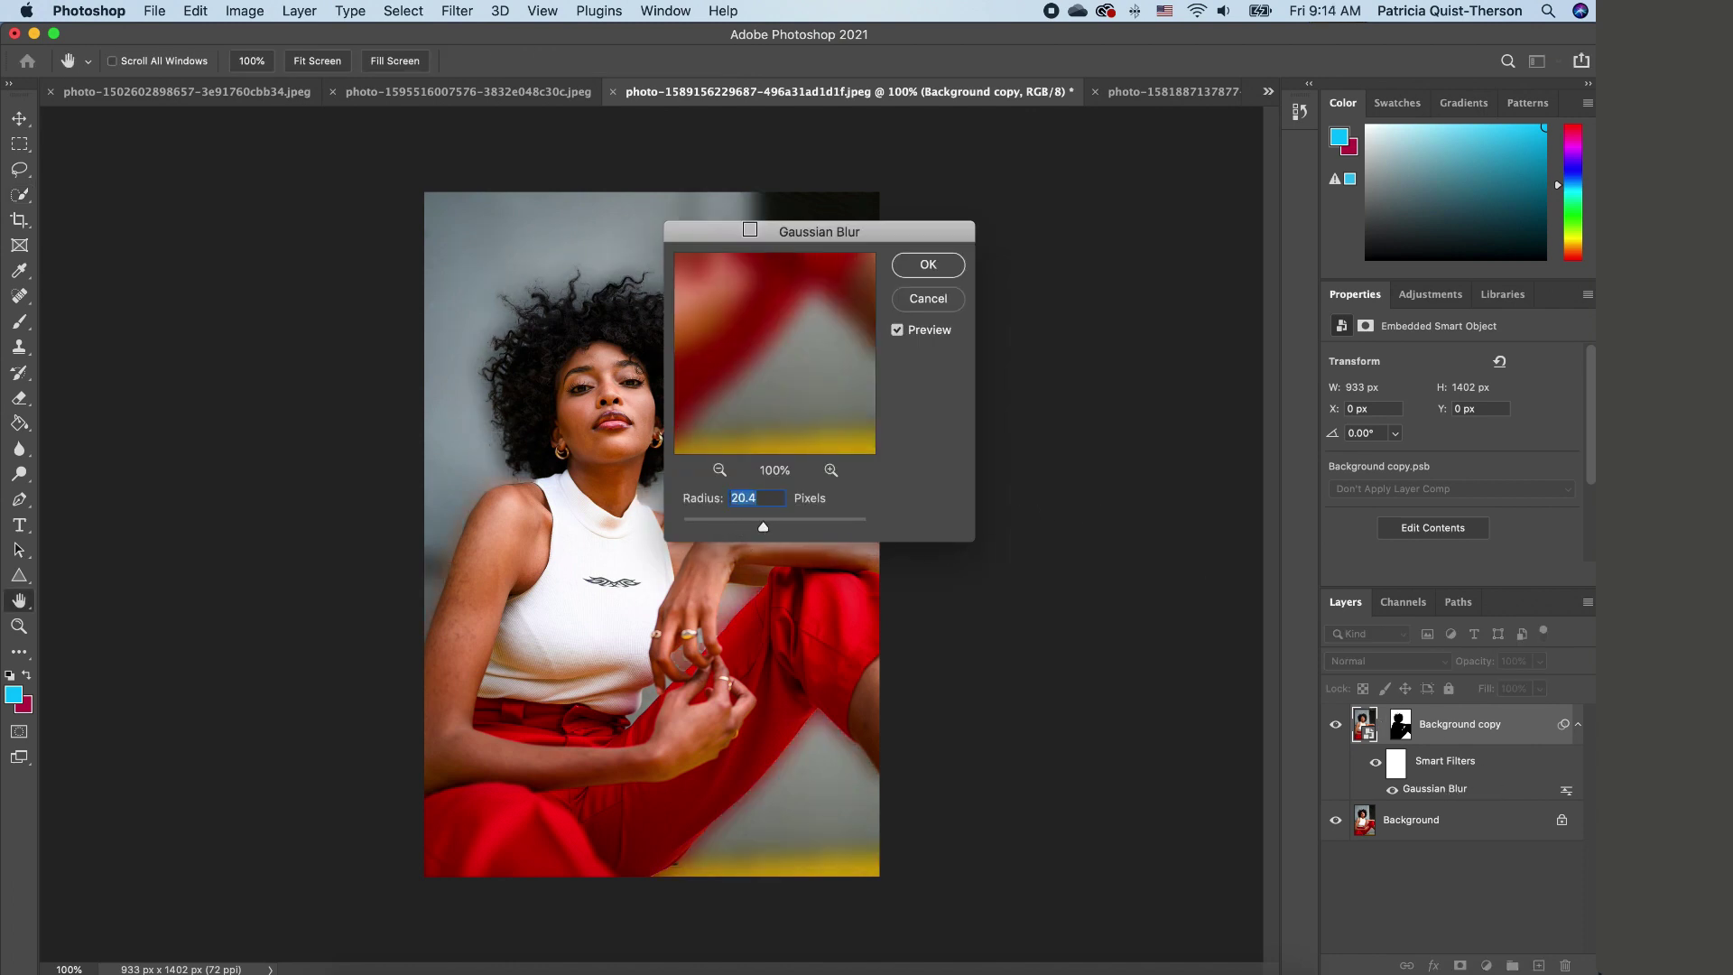
drag(750, 230, 930, 211)
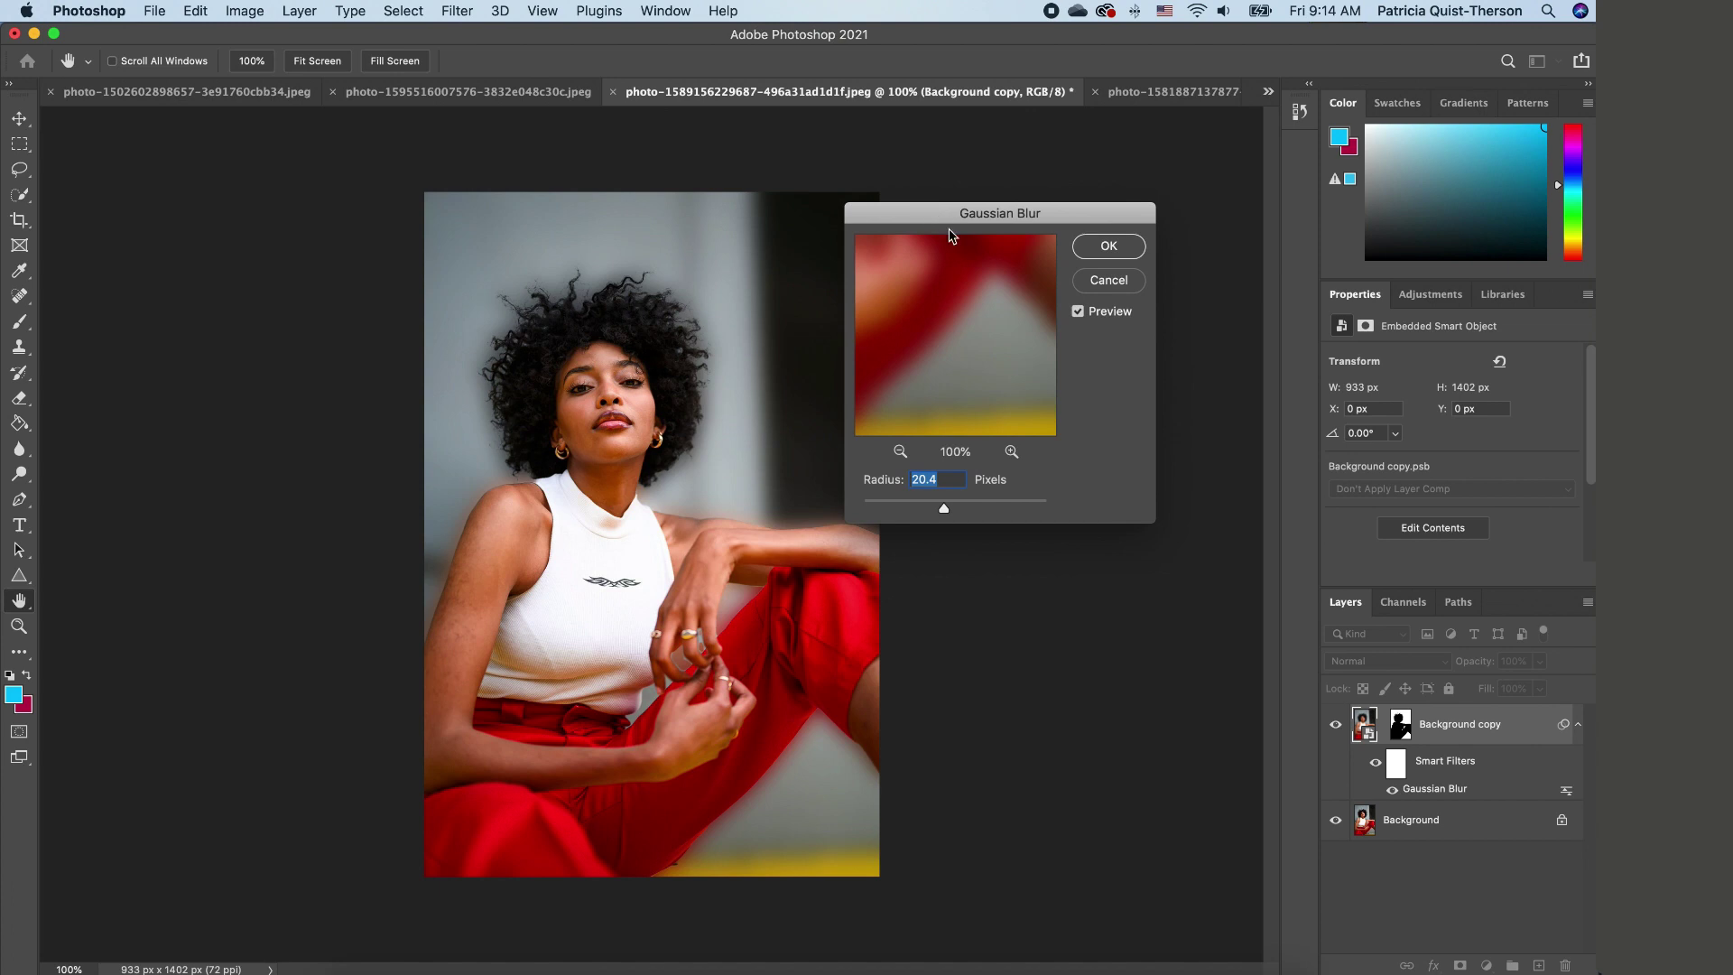
click(1107, 249)
key(w)
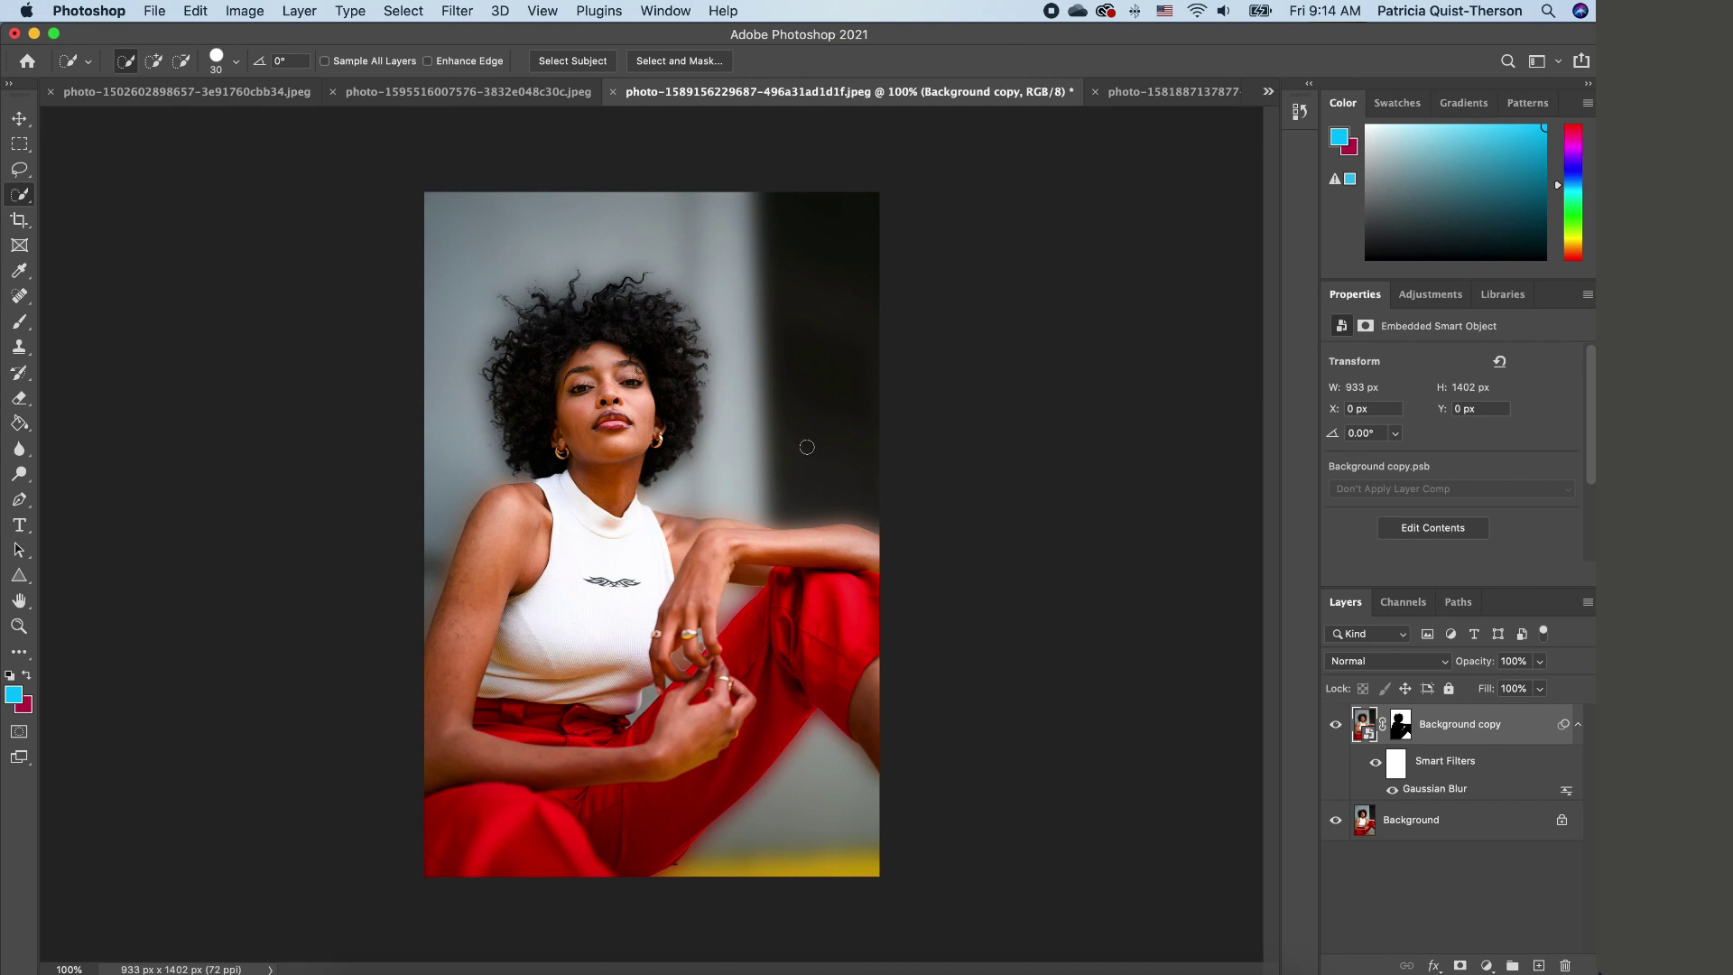
Step: Hide the blurred Background copy layer, and duplicate the Background layer with a layer mask isolating the woman
click(1336, 724)
click(1534, 823)
drag(1513, 821, 1540, 964)
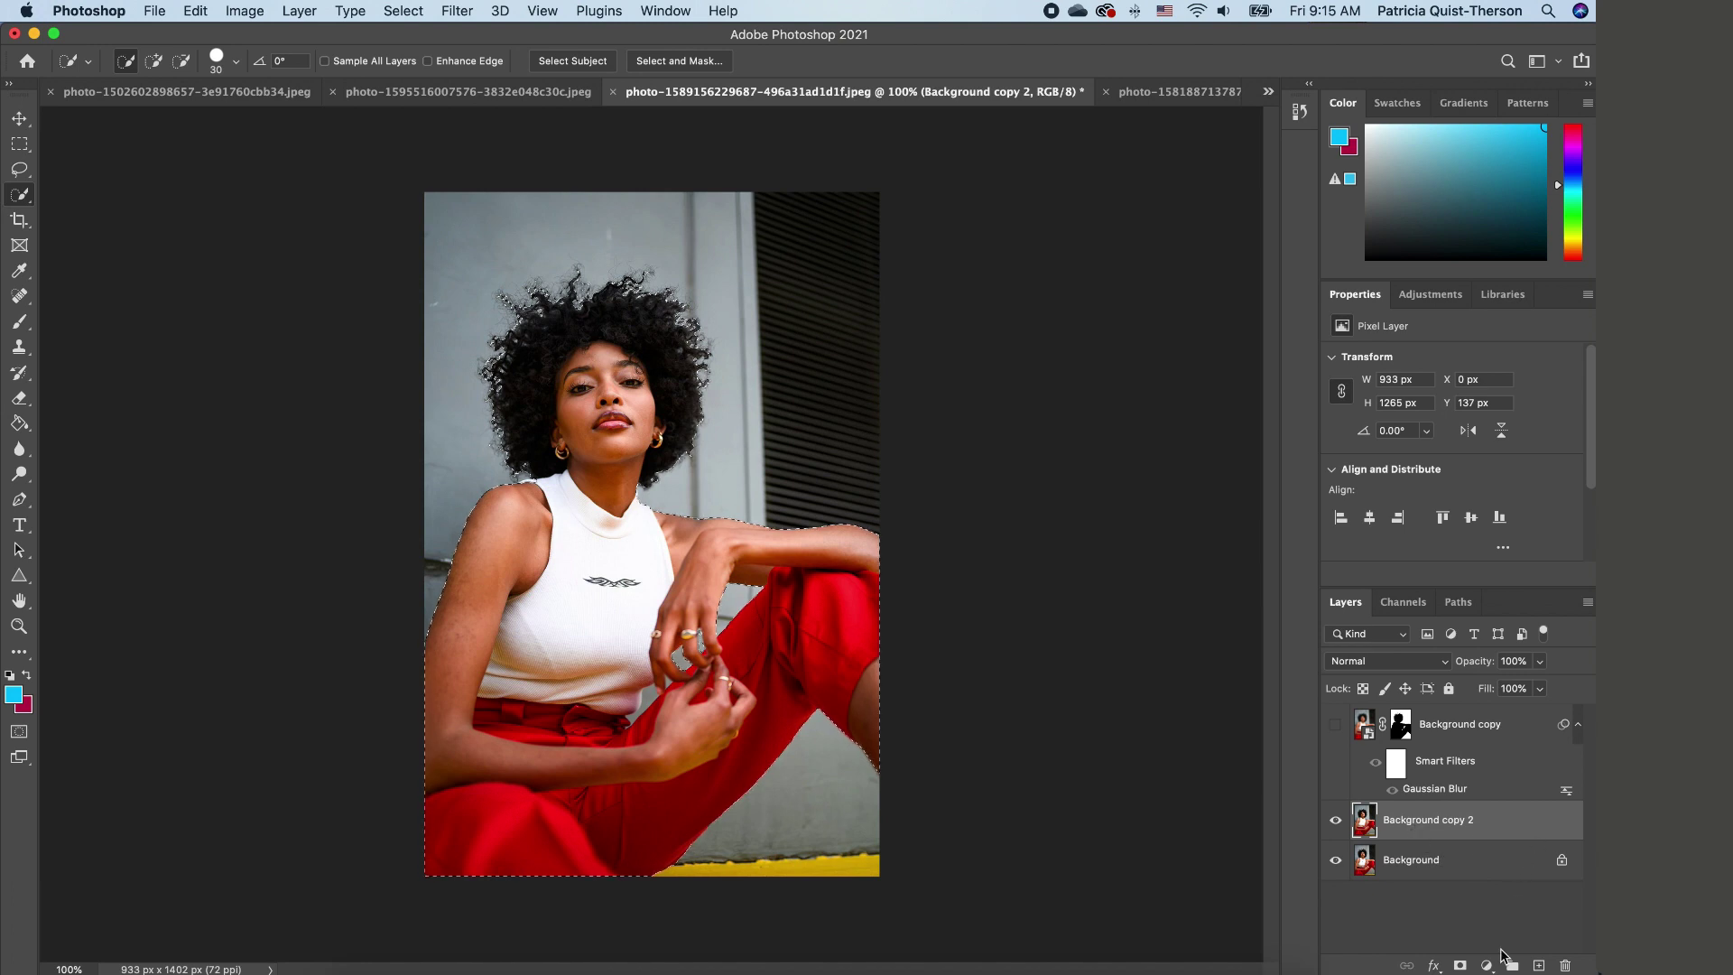
click(1460, 965)
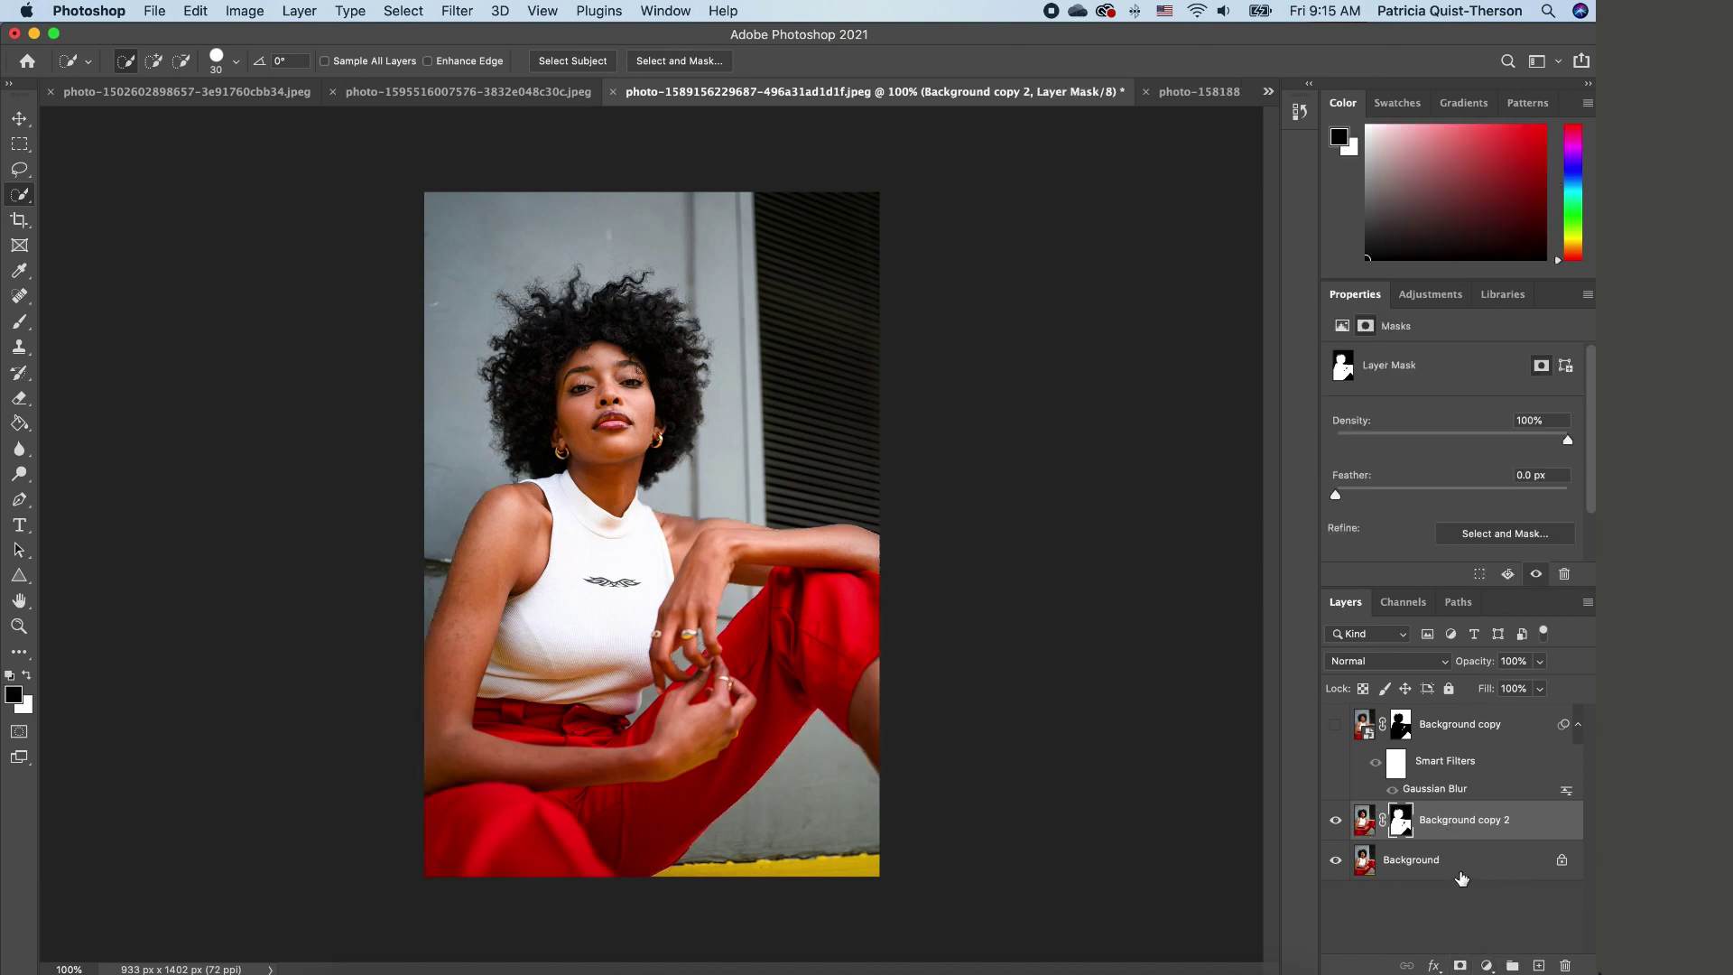
Step: Hide the Background copy 2 layer and loosely lasso around the whole woman on the Background layer
click(1335, 819)
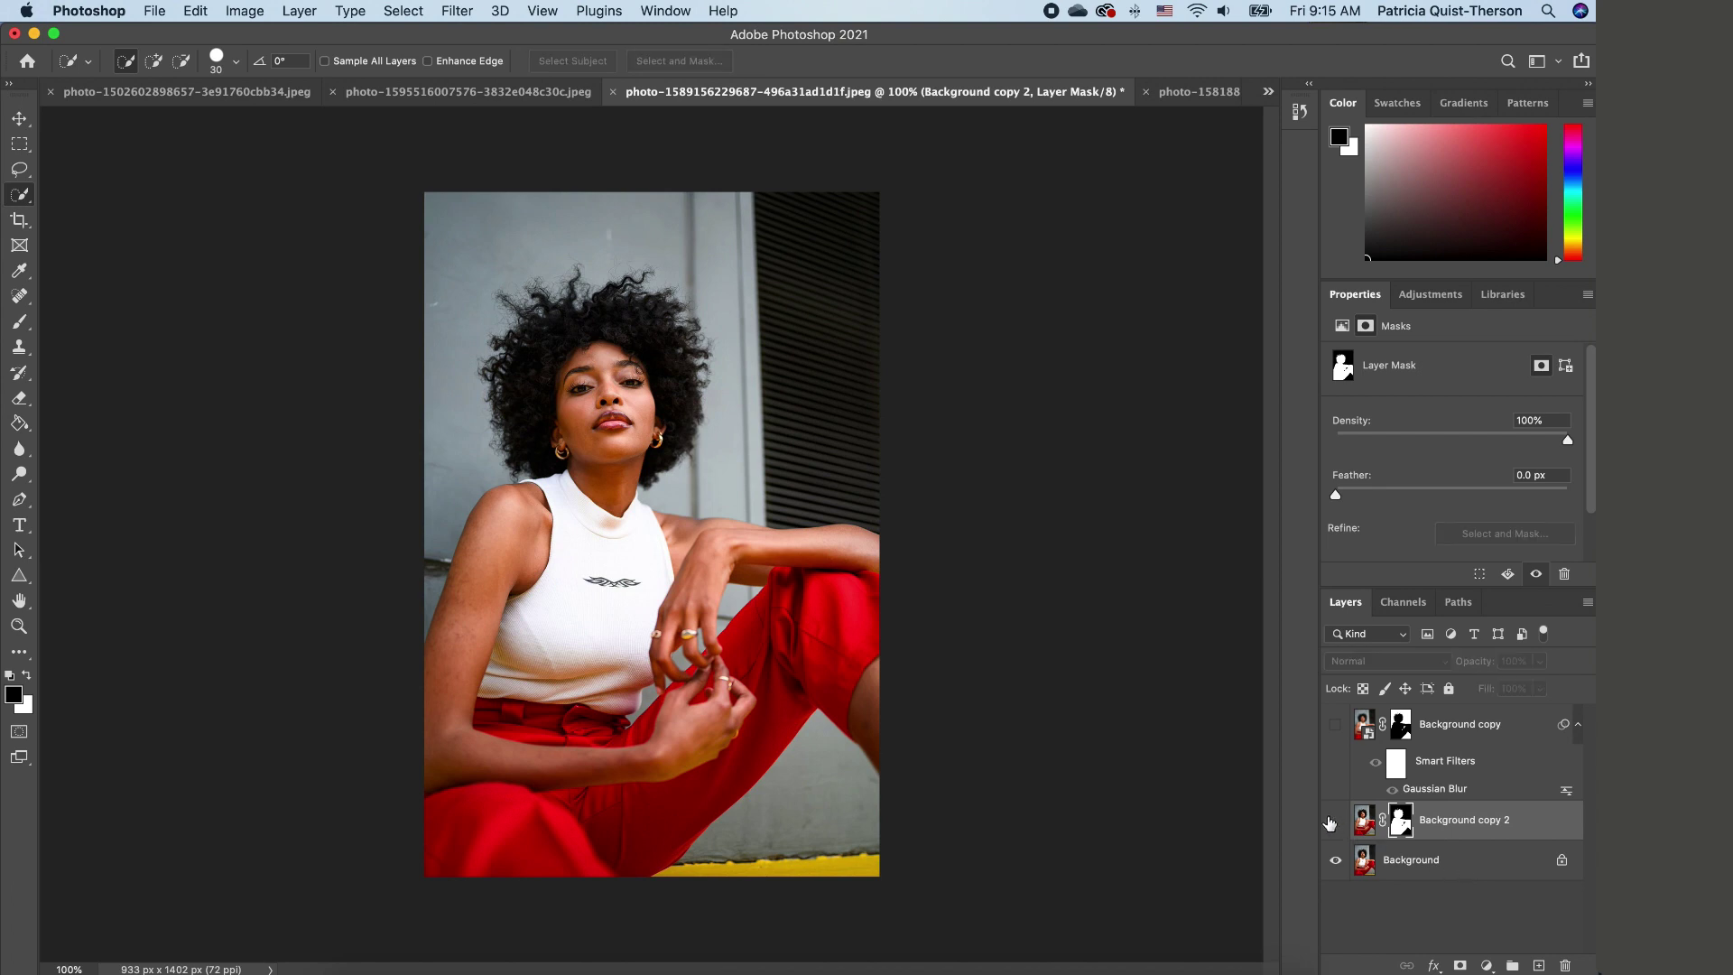
click(1444, 860)
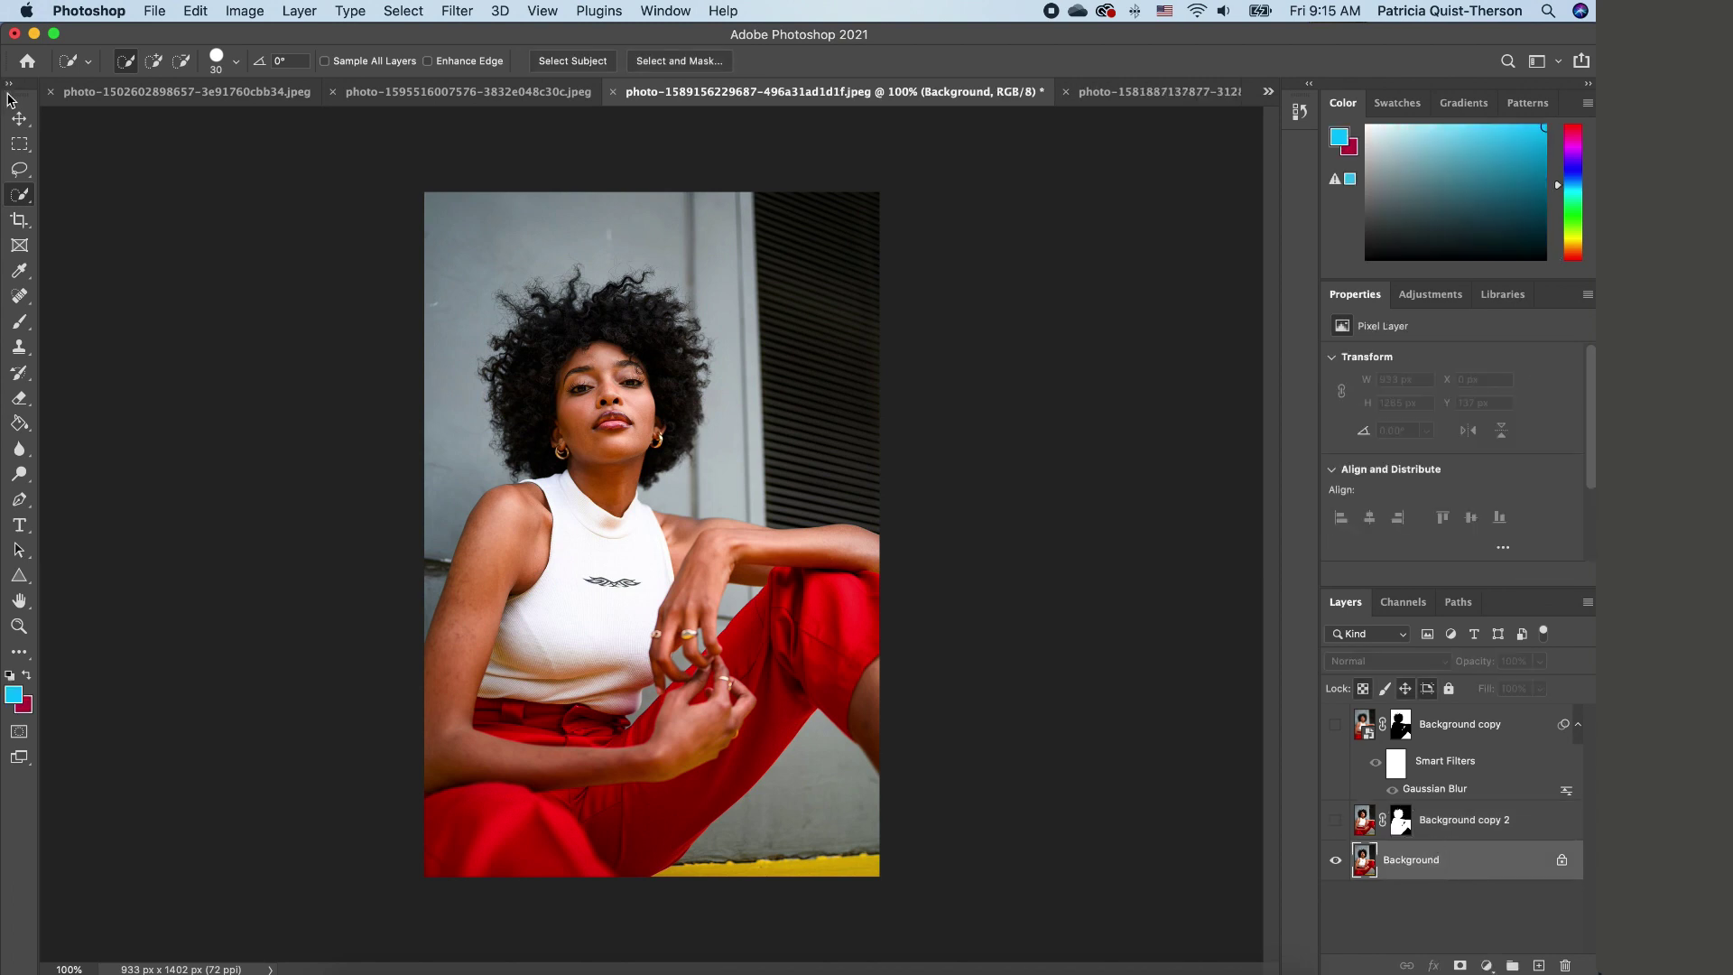
click(19, 169)
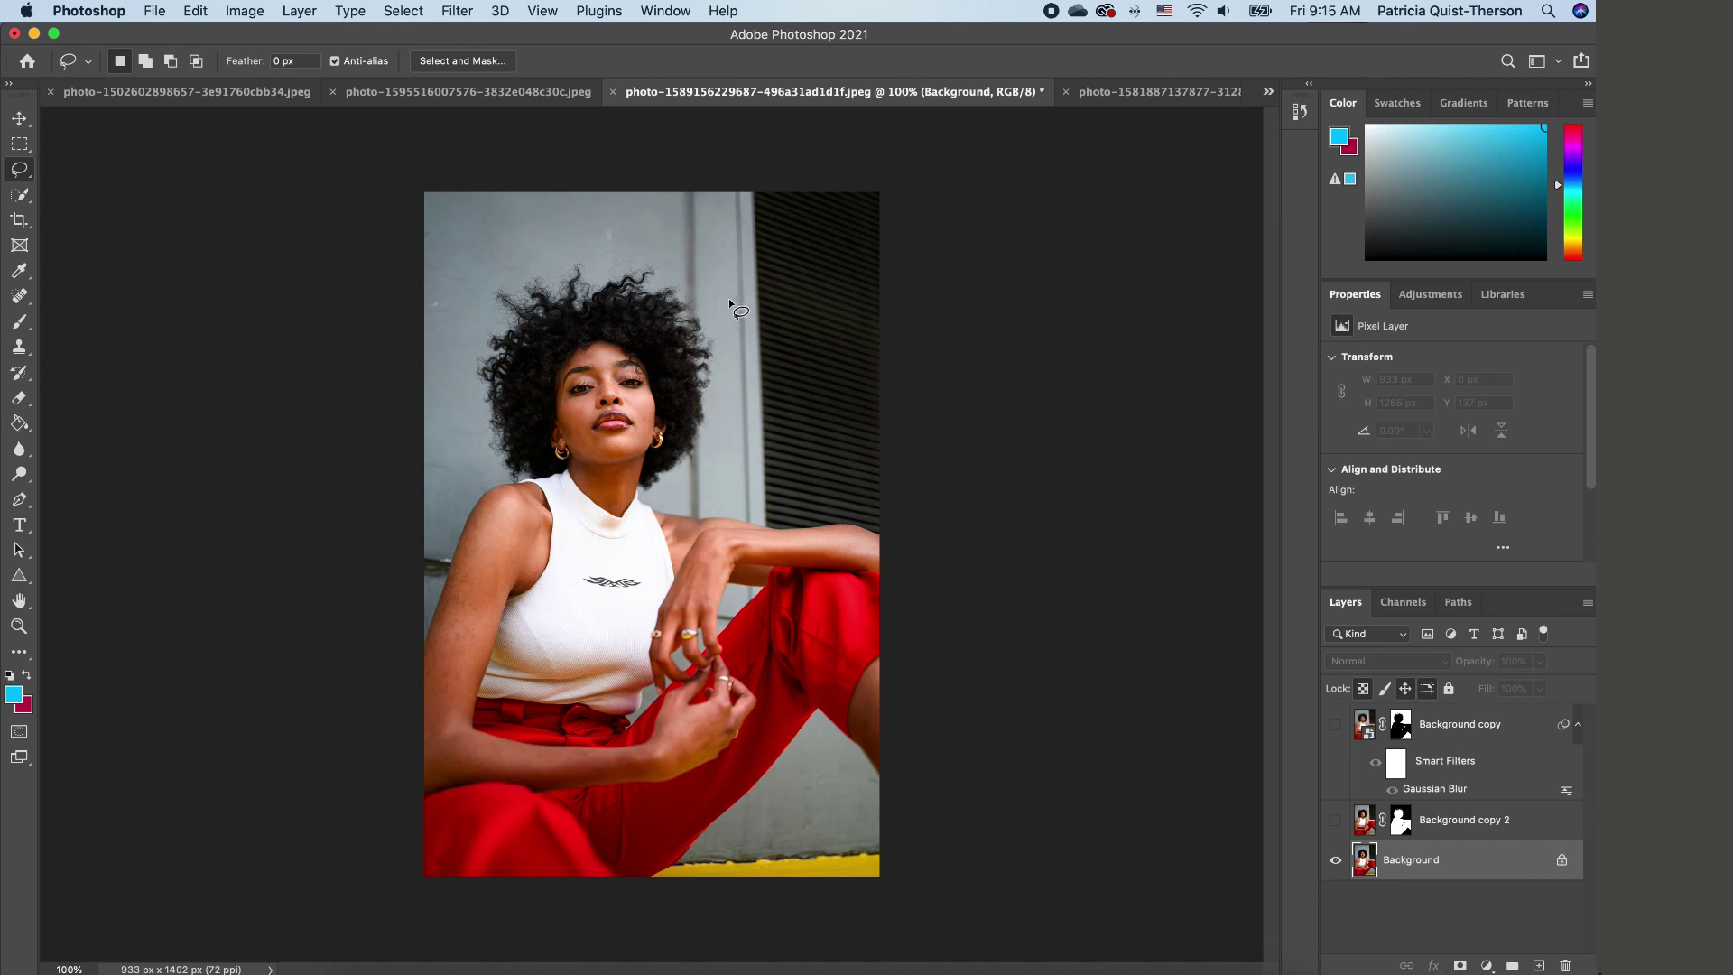
mouse_move(722, 354)
mouse_down()
mouse_move(696, 289)
mouse_move(617, 246)
mouse_move(548, 255)
mouse_move(482, 305)
mouse_move(450, 405)
mouse_move(460, 496)
mouse_move(383, 798)
mouse_move(411, 886)
mouse_move(573, 926)
mouse_move(799, 929)
mouse_move(676, 897)
mouse_move(803, 767)
mouse_move(836, 767)
mouse_move(874, 802)
mouse_move(921, 792)
mouse_move(932, 536)
mouse_move(841, 514)
mouse_up()
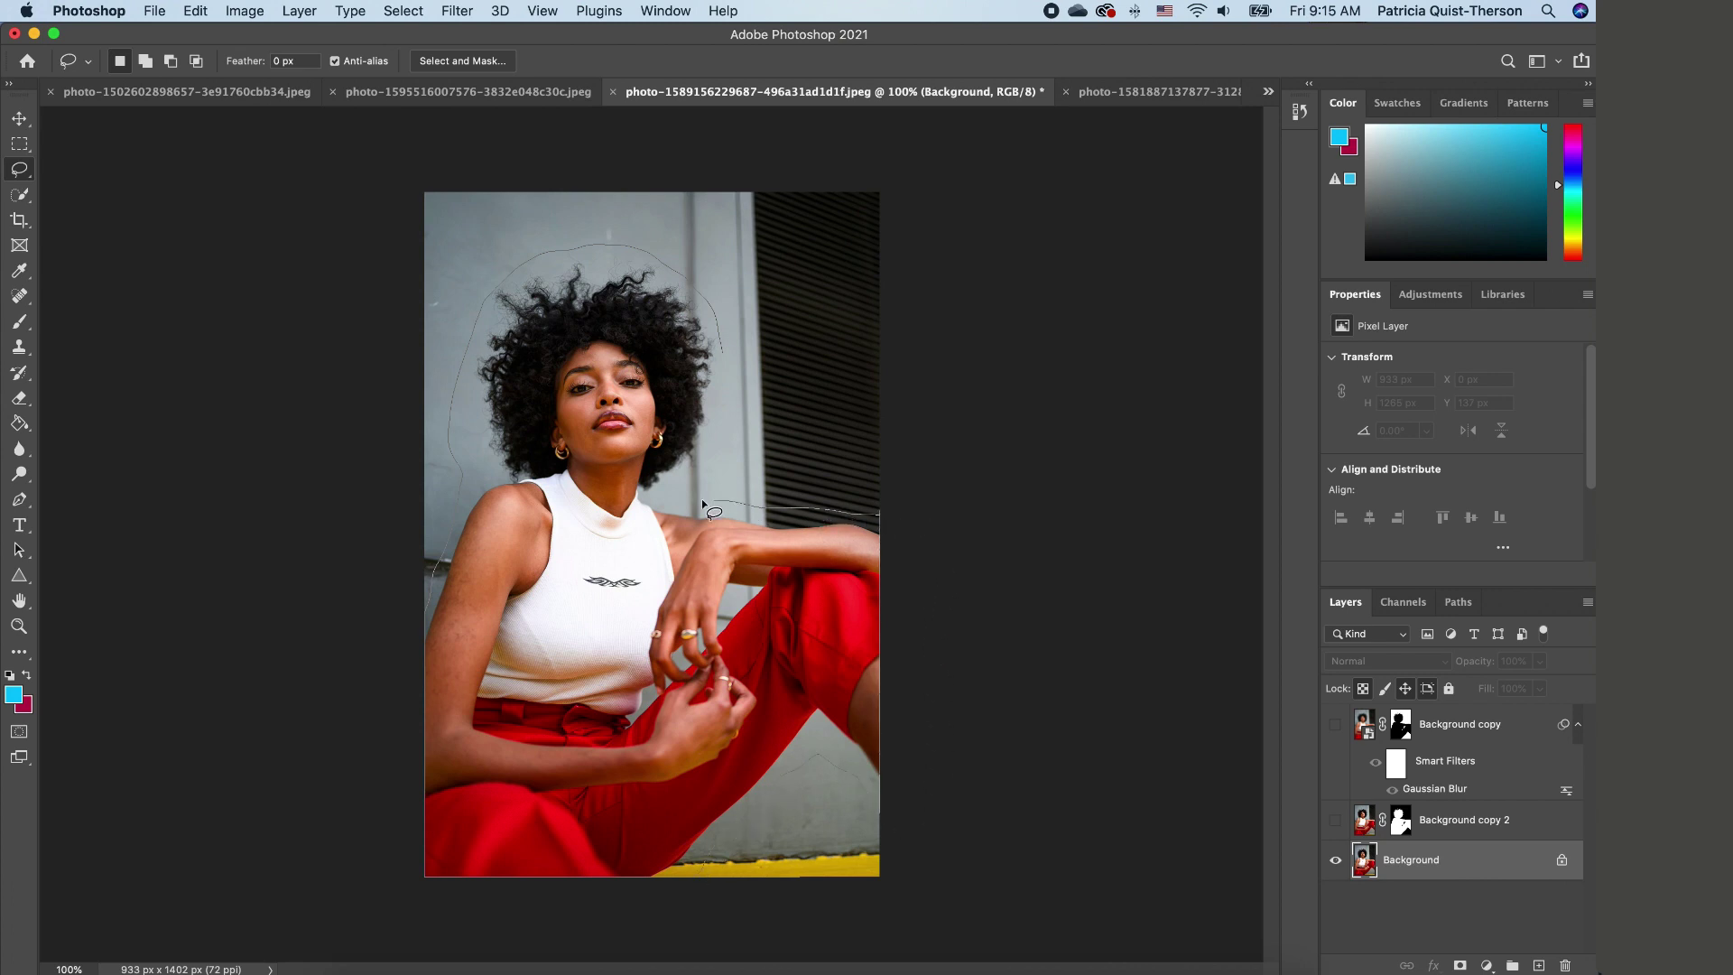
drag(703, 503, 724, 343)
Step: Remove the selected woman with Content-Aware Fill, using automatic sampling and output to a new layer
right_click(621, 435)
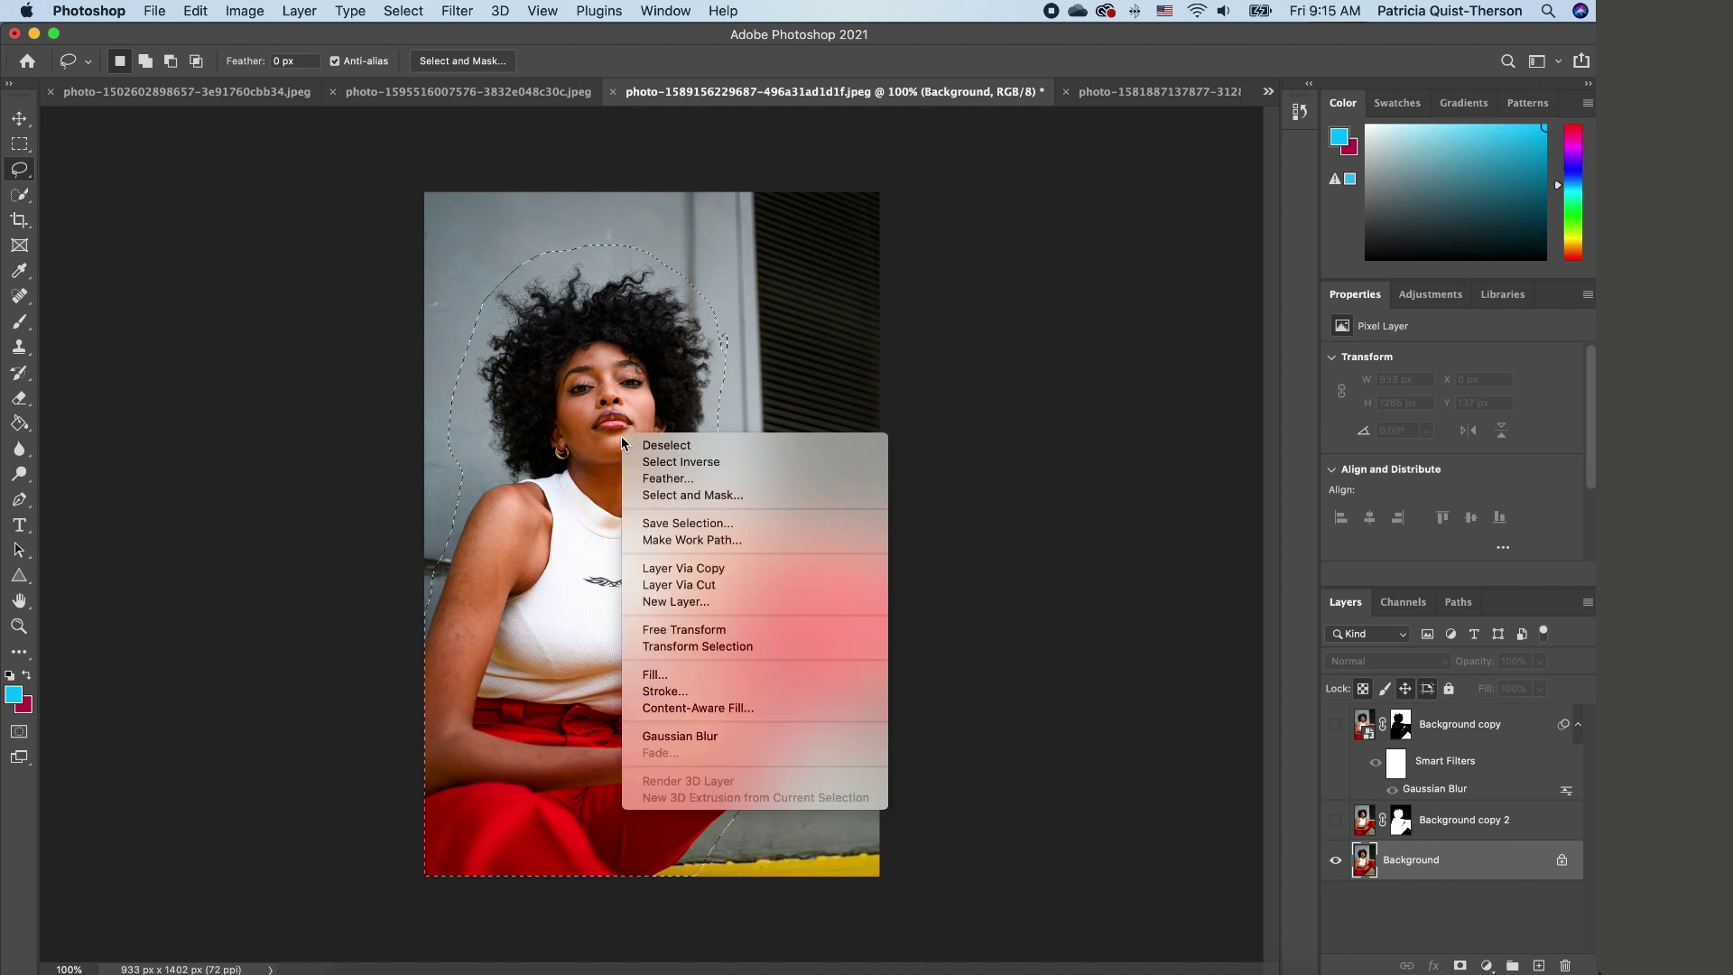
click(716, 707)
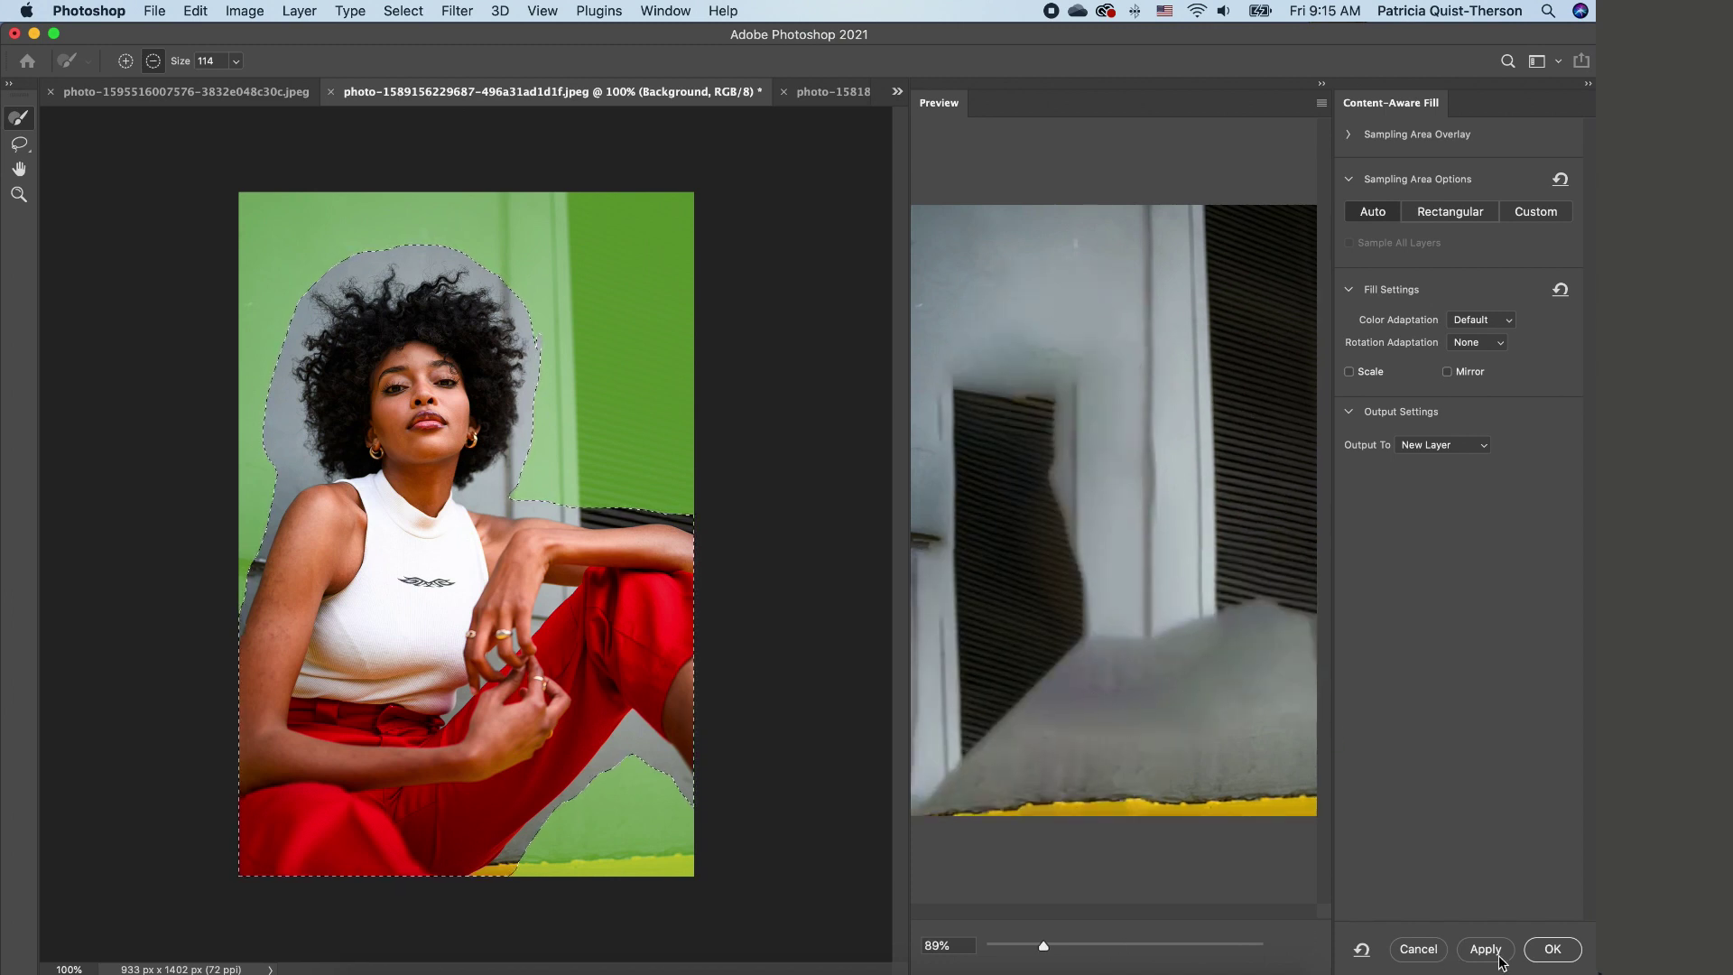
click(1552, 950)
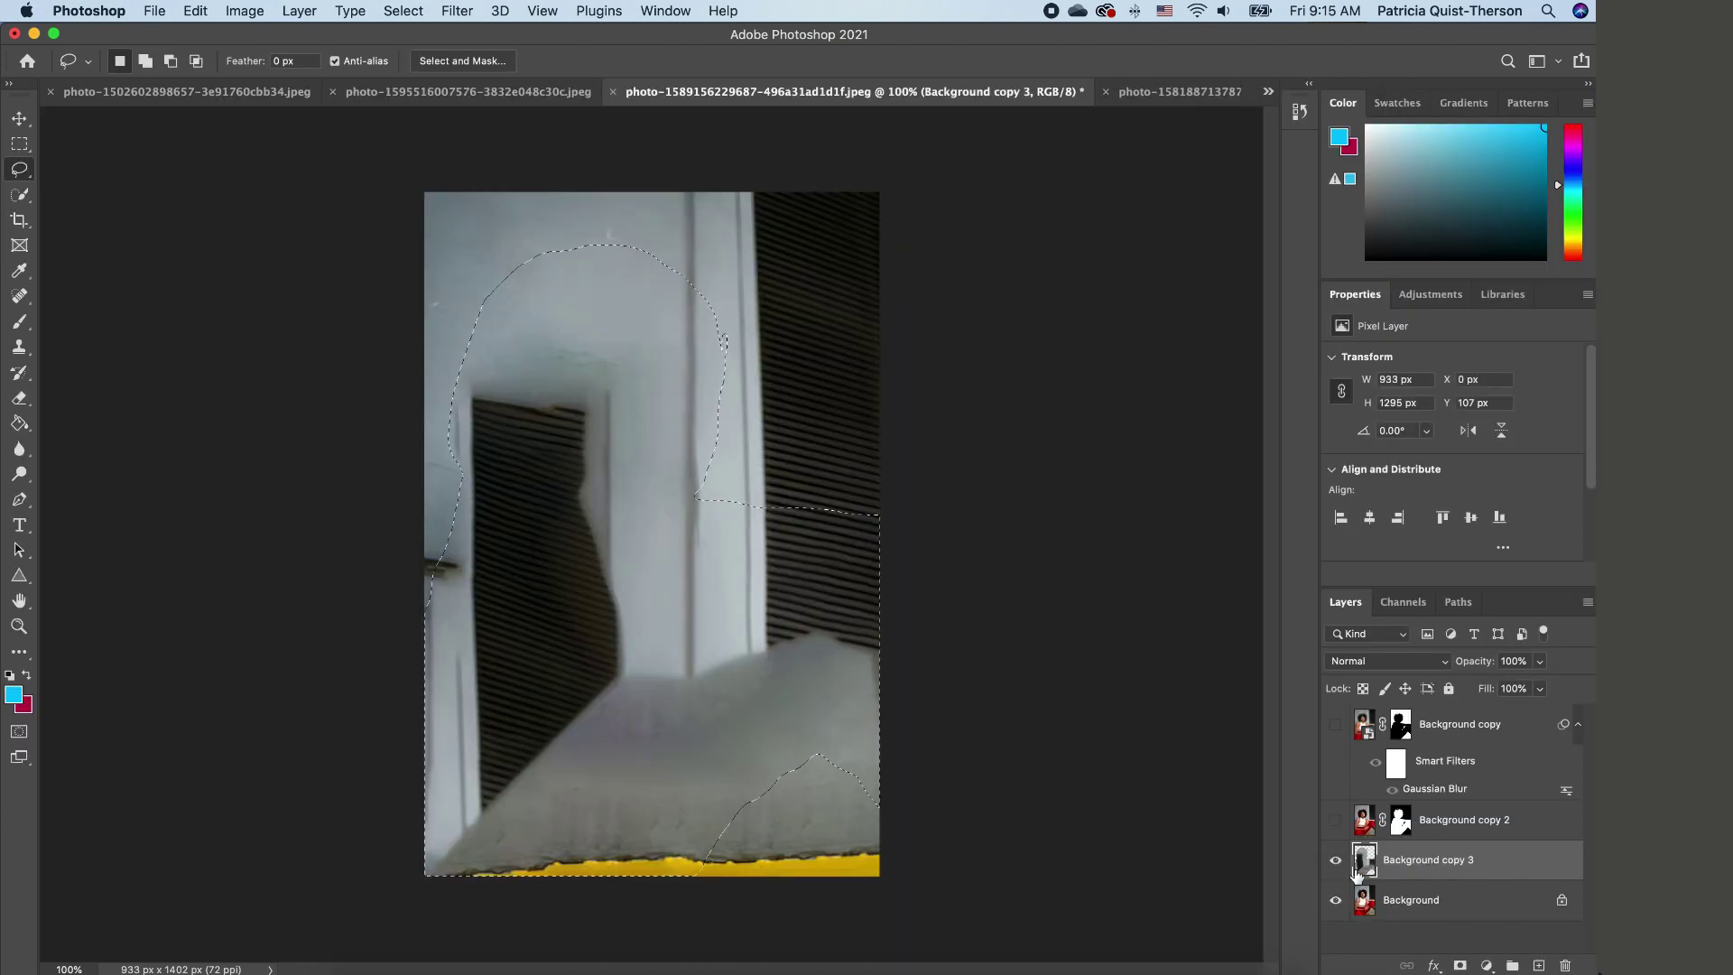
Step: Show the Background copy 2 layer and, with the selection cleared, merge Background copy 3 with the Background layer
click(1335, 821)
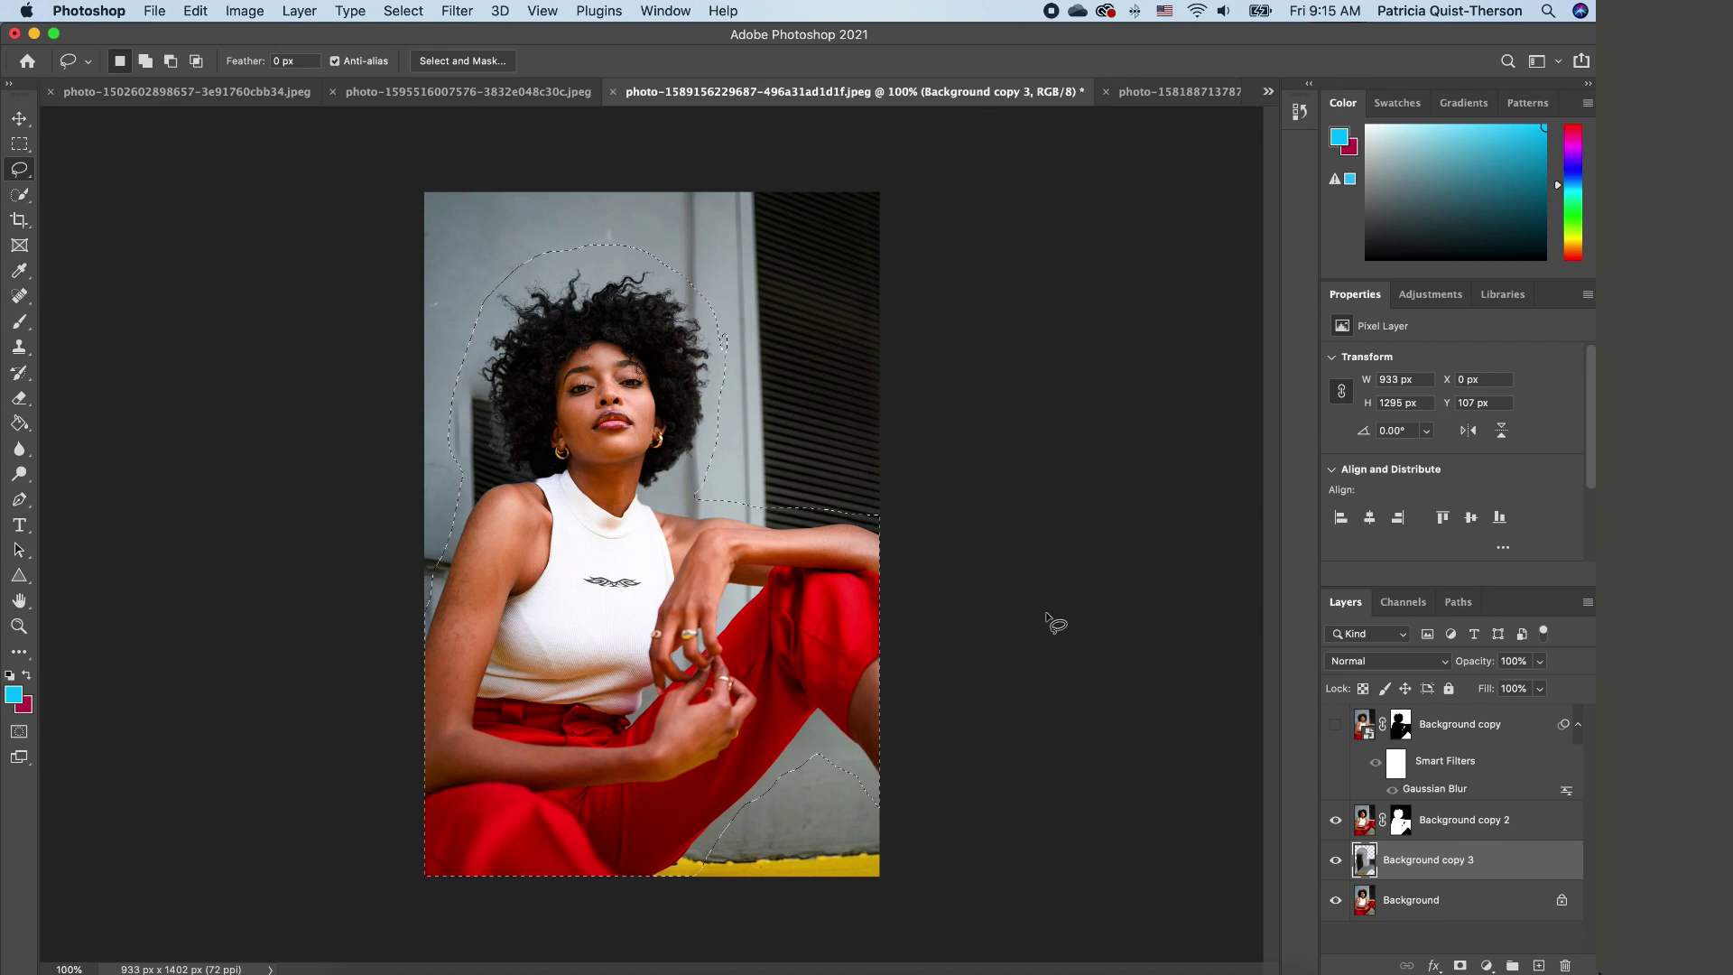
key(super+d)
right_click(1457, 908)
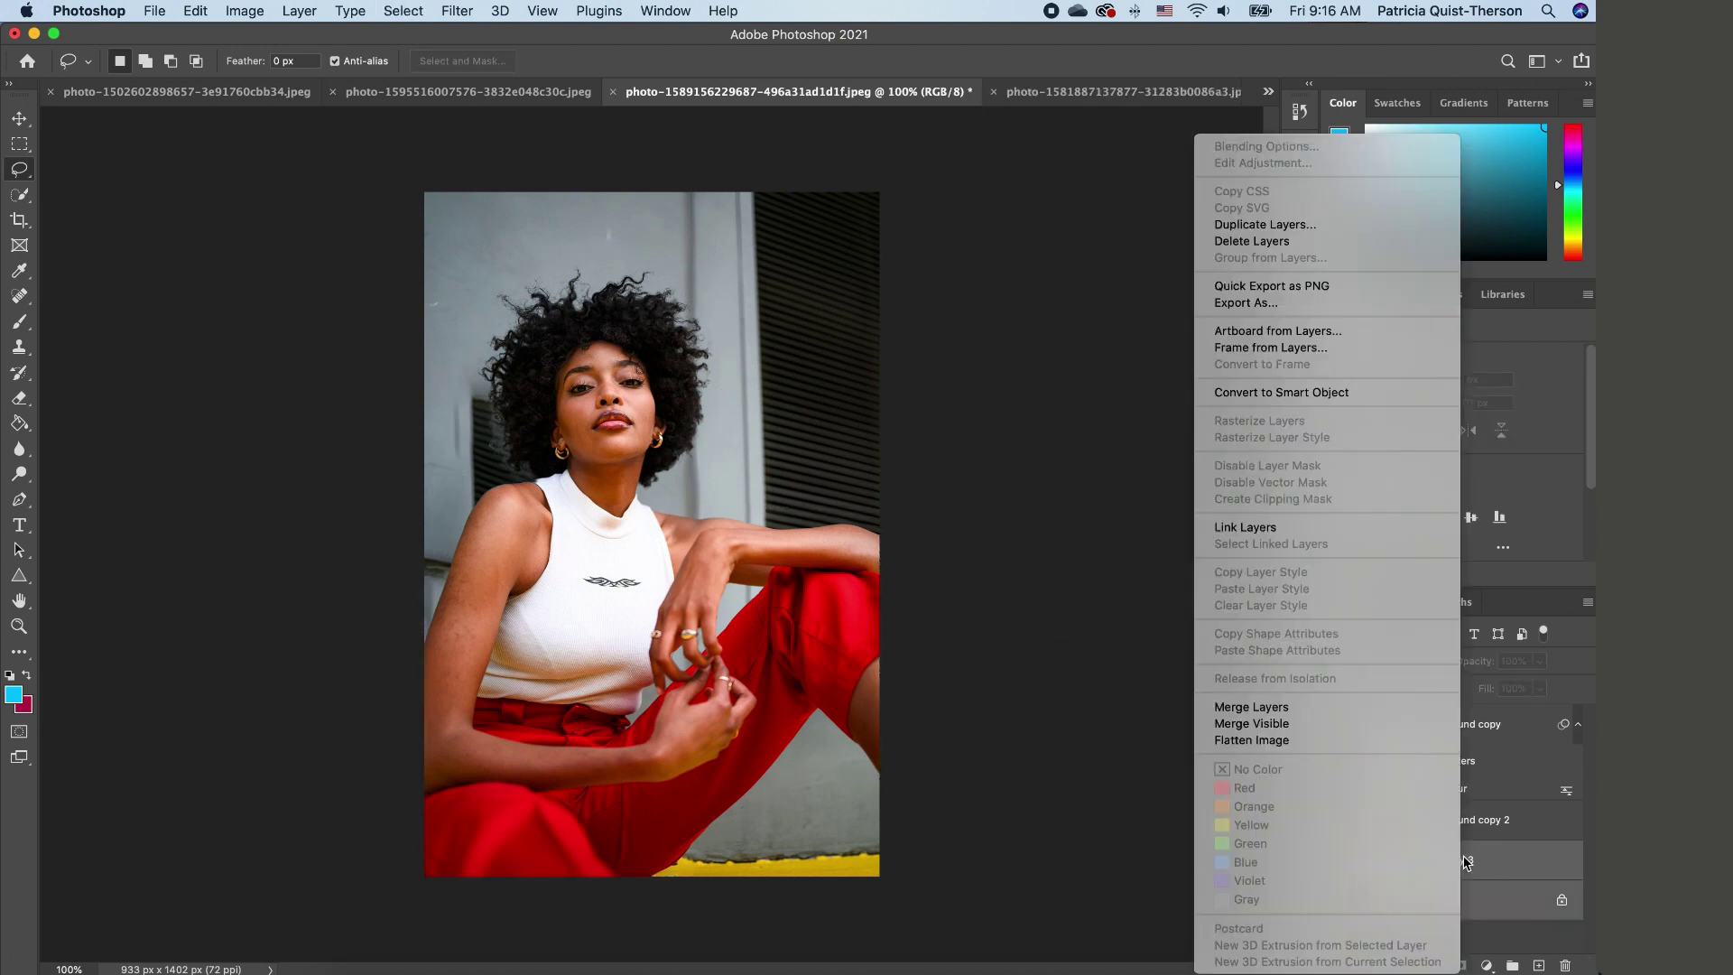
click(1281, 708)
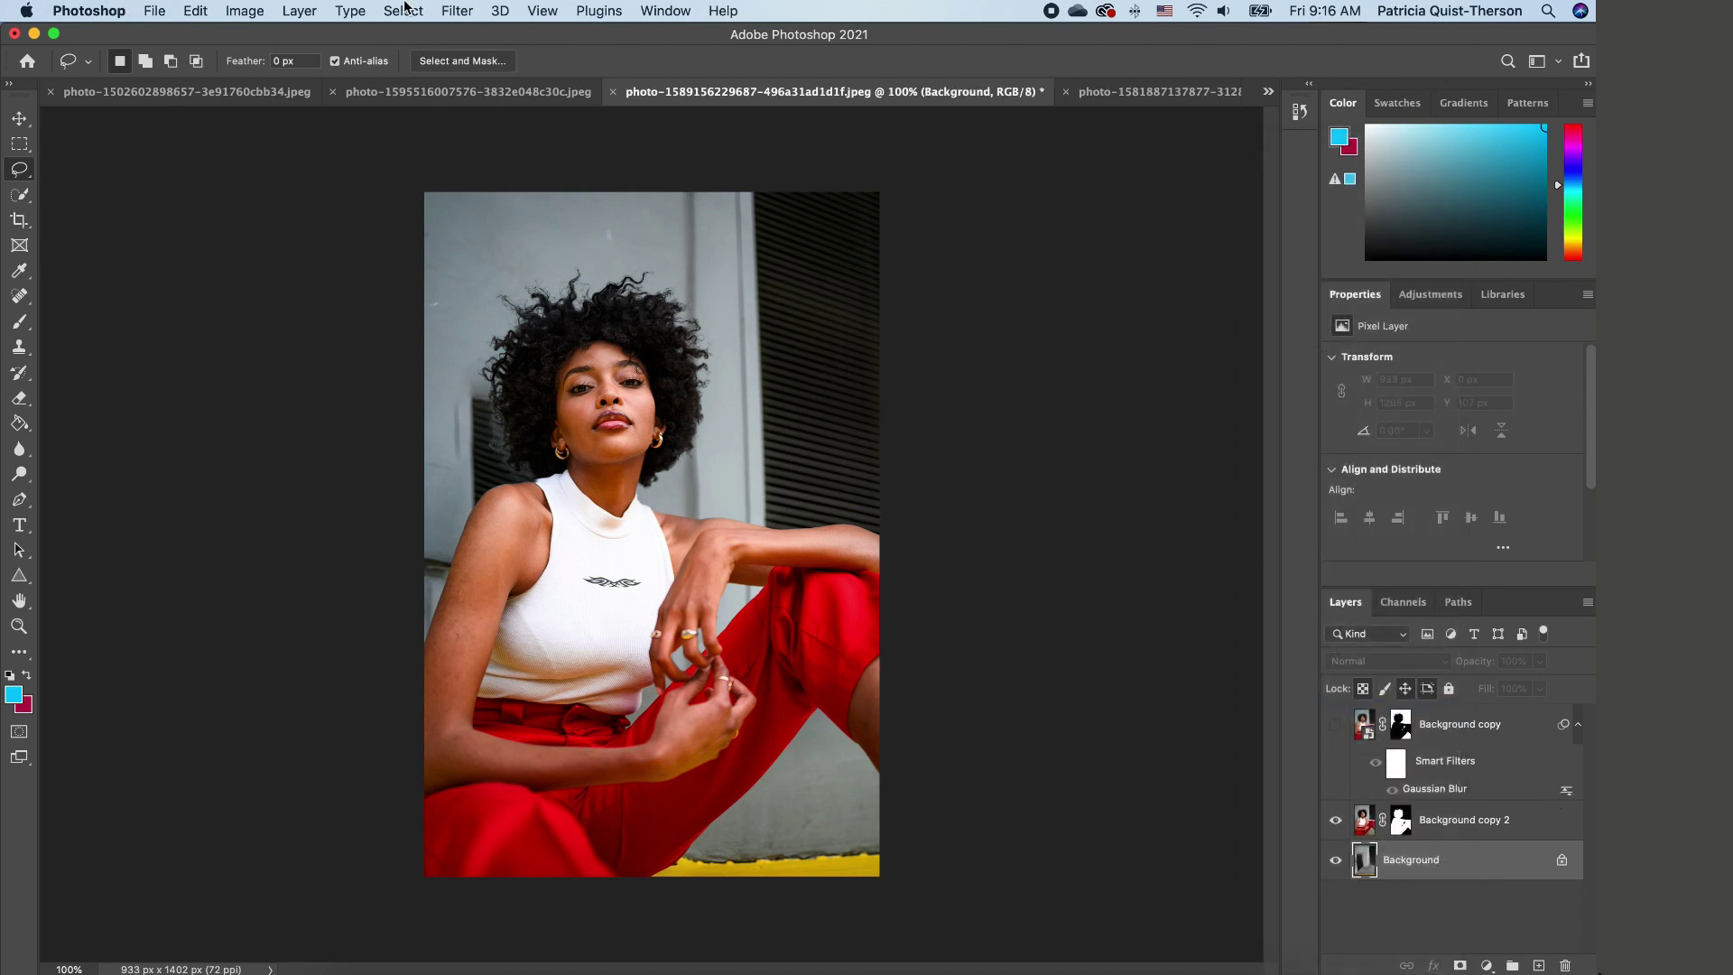
Step: Apply a Gaussian Blur with a radius of 67.8 pixels to the merged Background layer
click(457, 12)
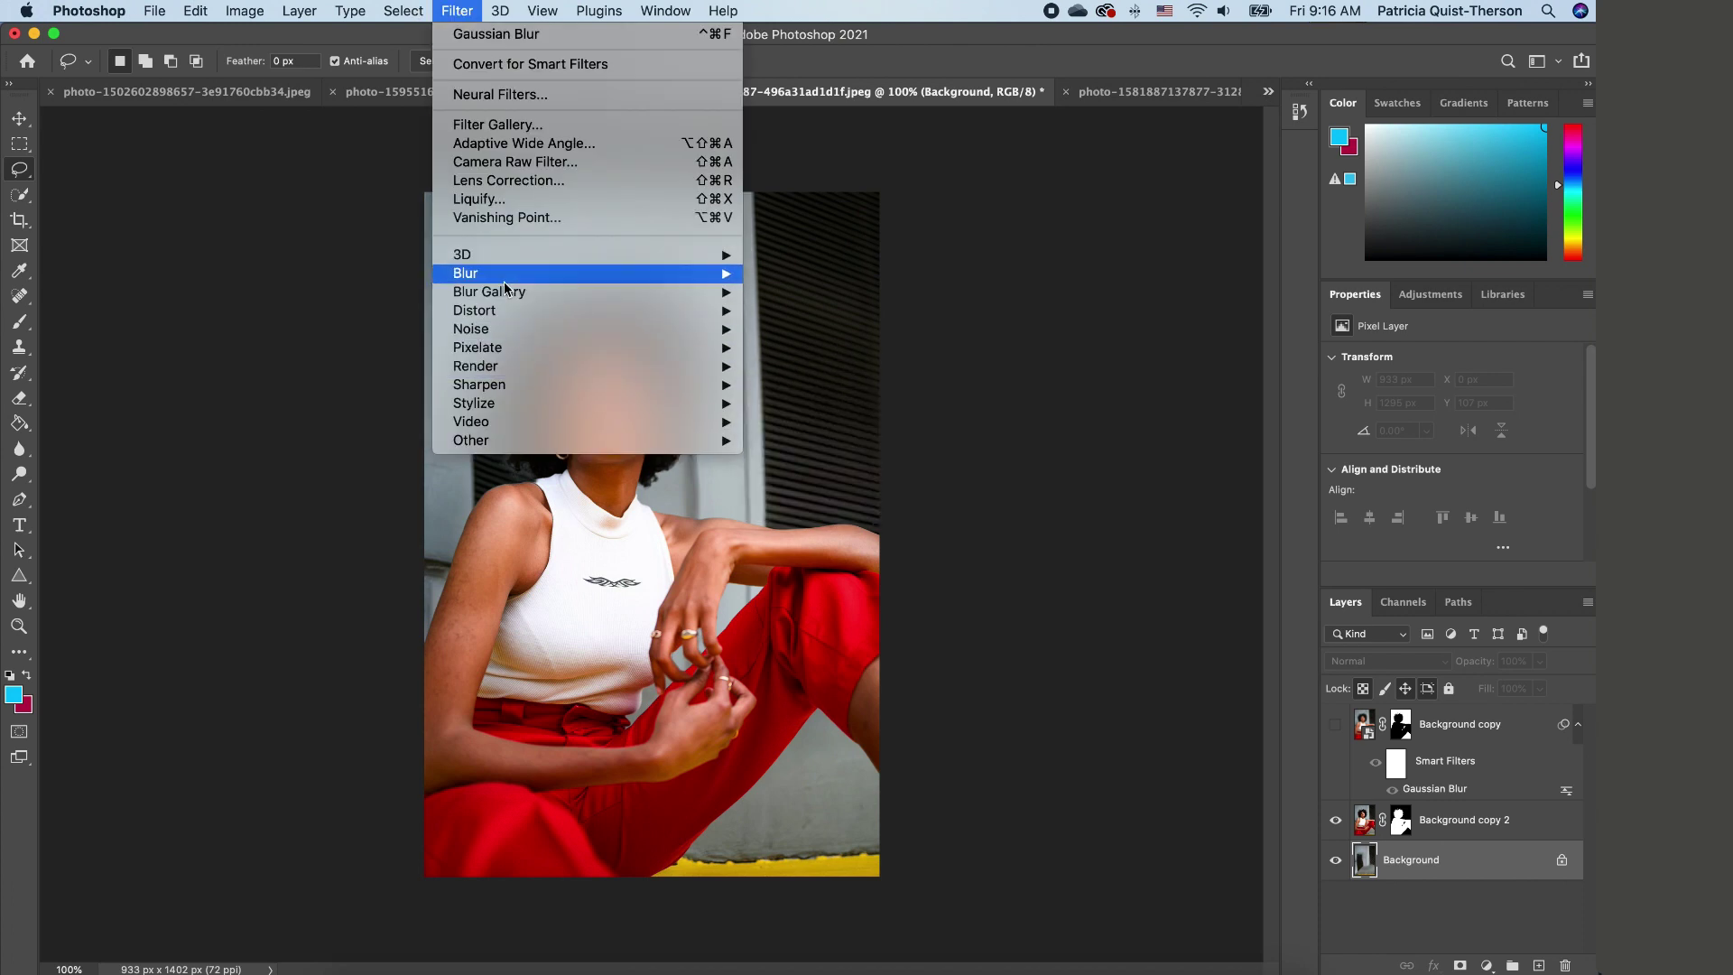
mouse_move(566, 282)
click(785, 356)
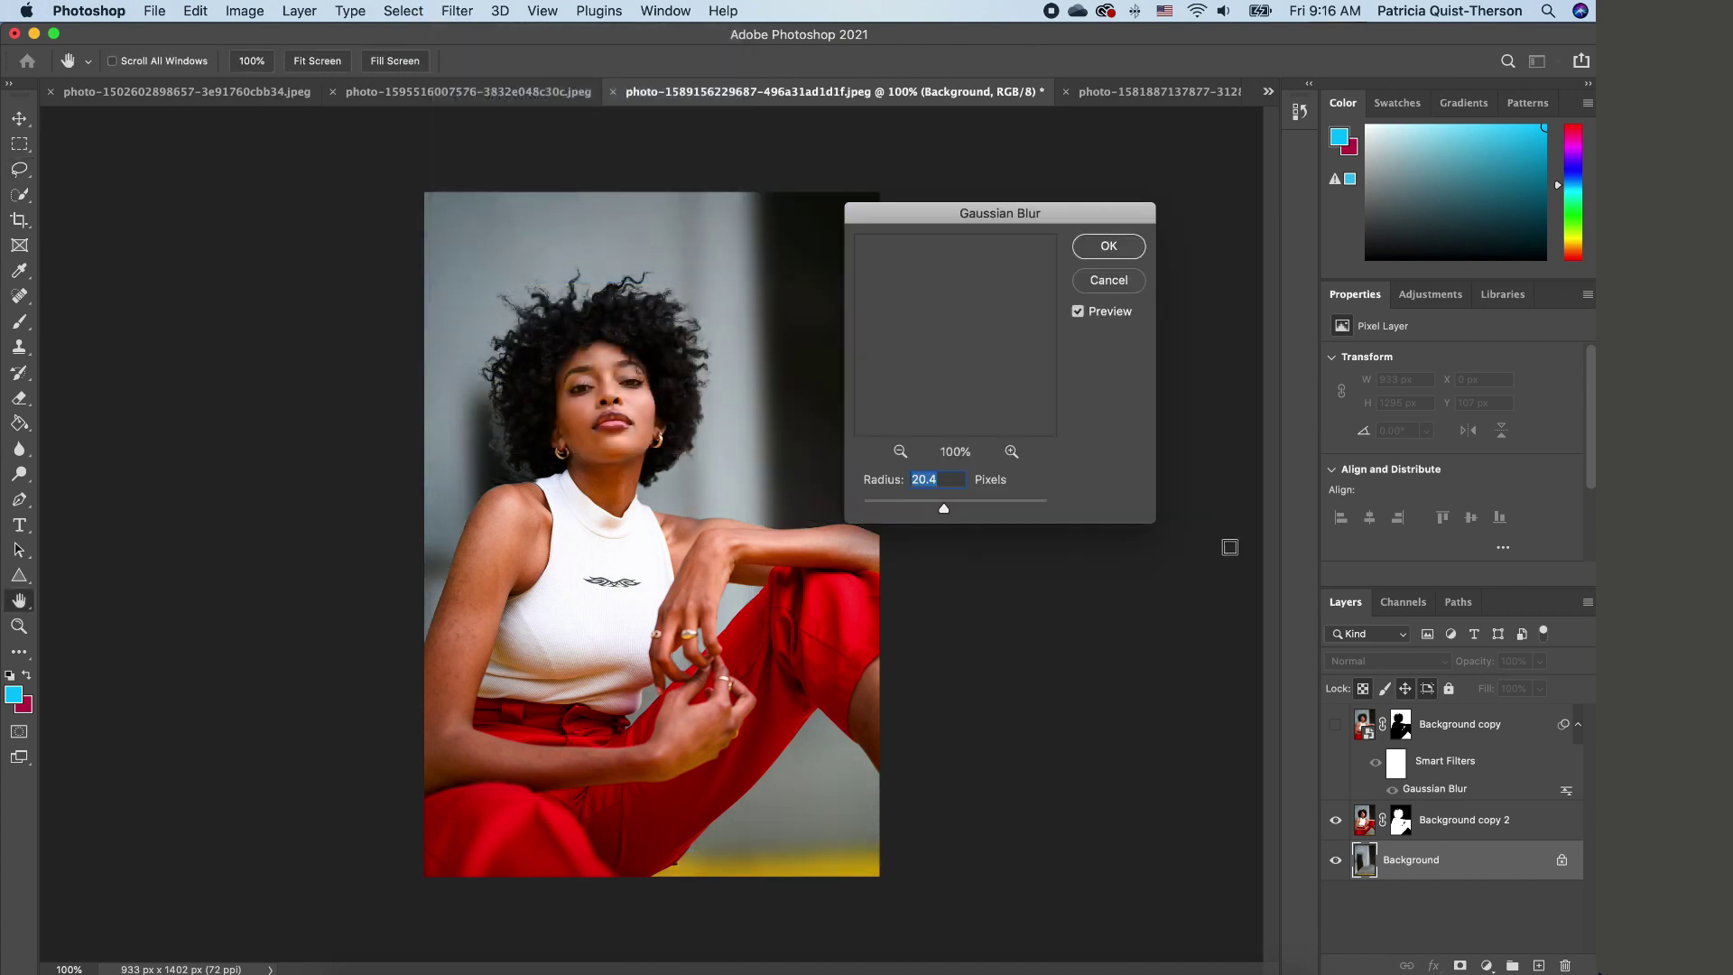
drag(944, 510, 993, 510)
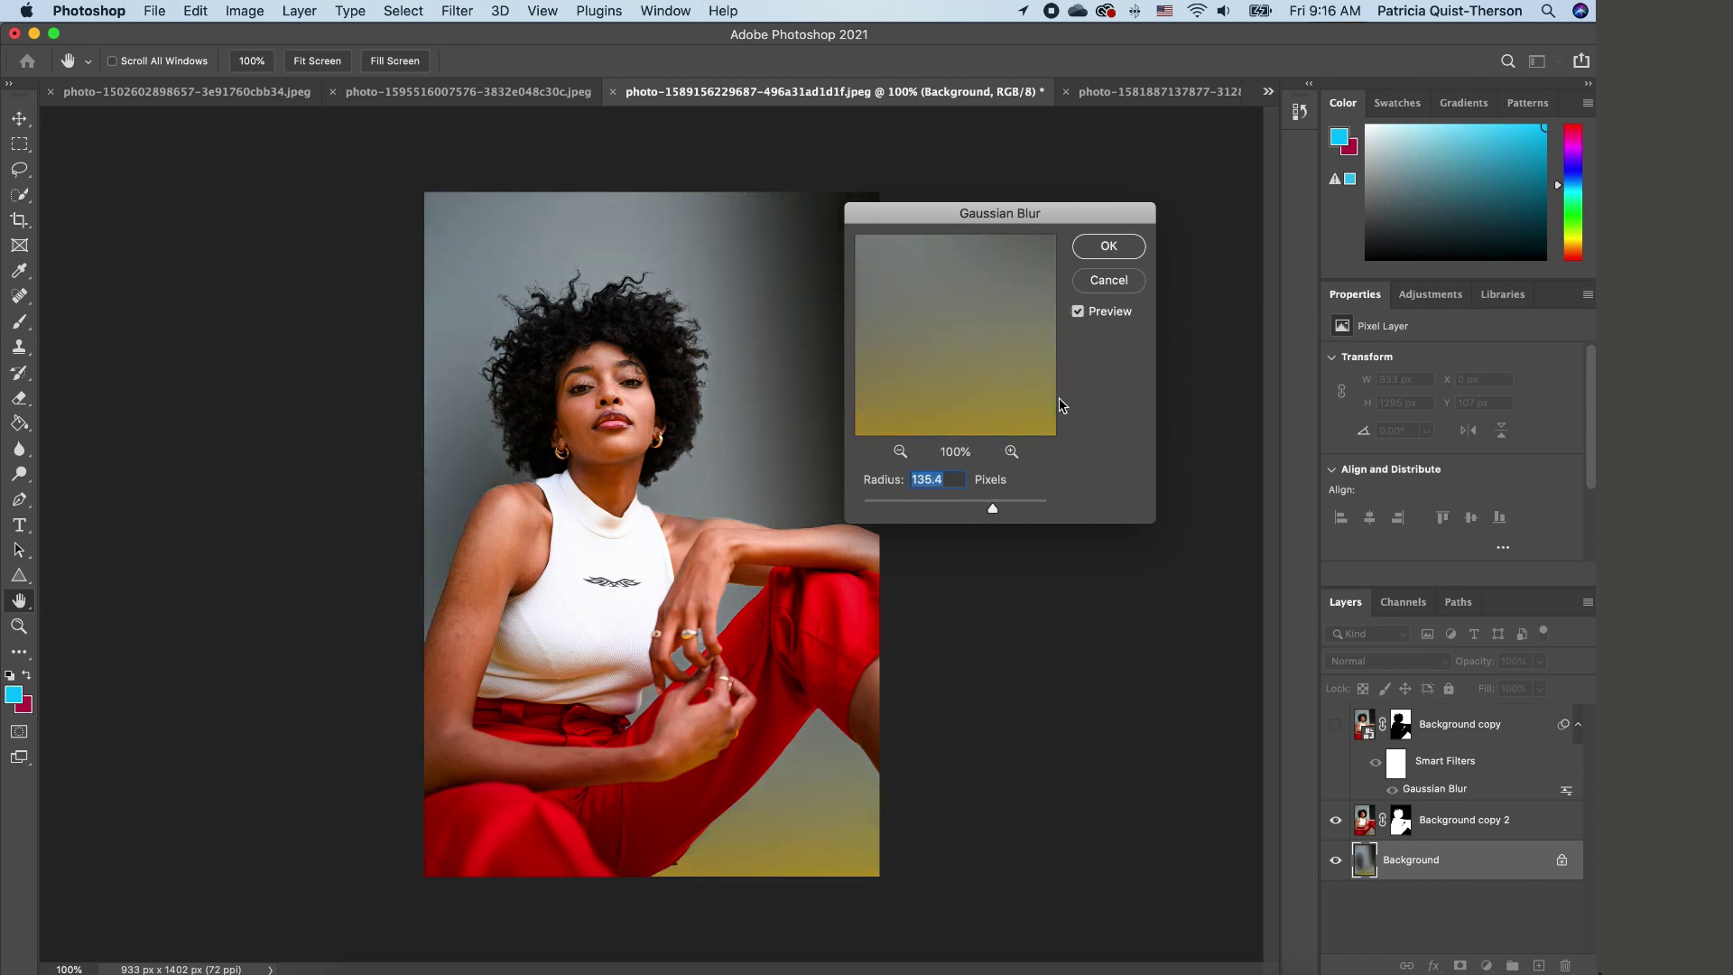
mouse_move(994, 511)
mouse_down()
mouse_move(1009, 513)
mouse_move(972, 513)
mouse_up()
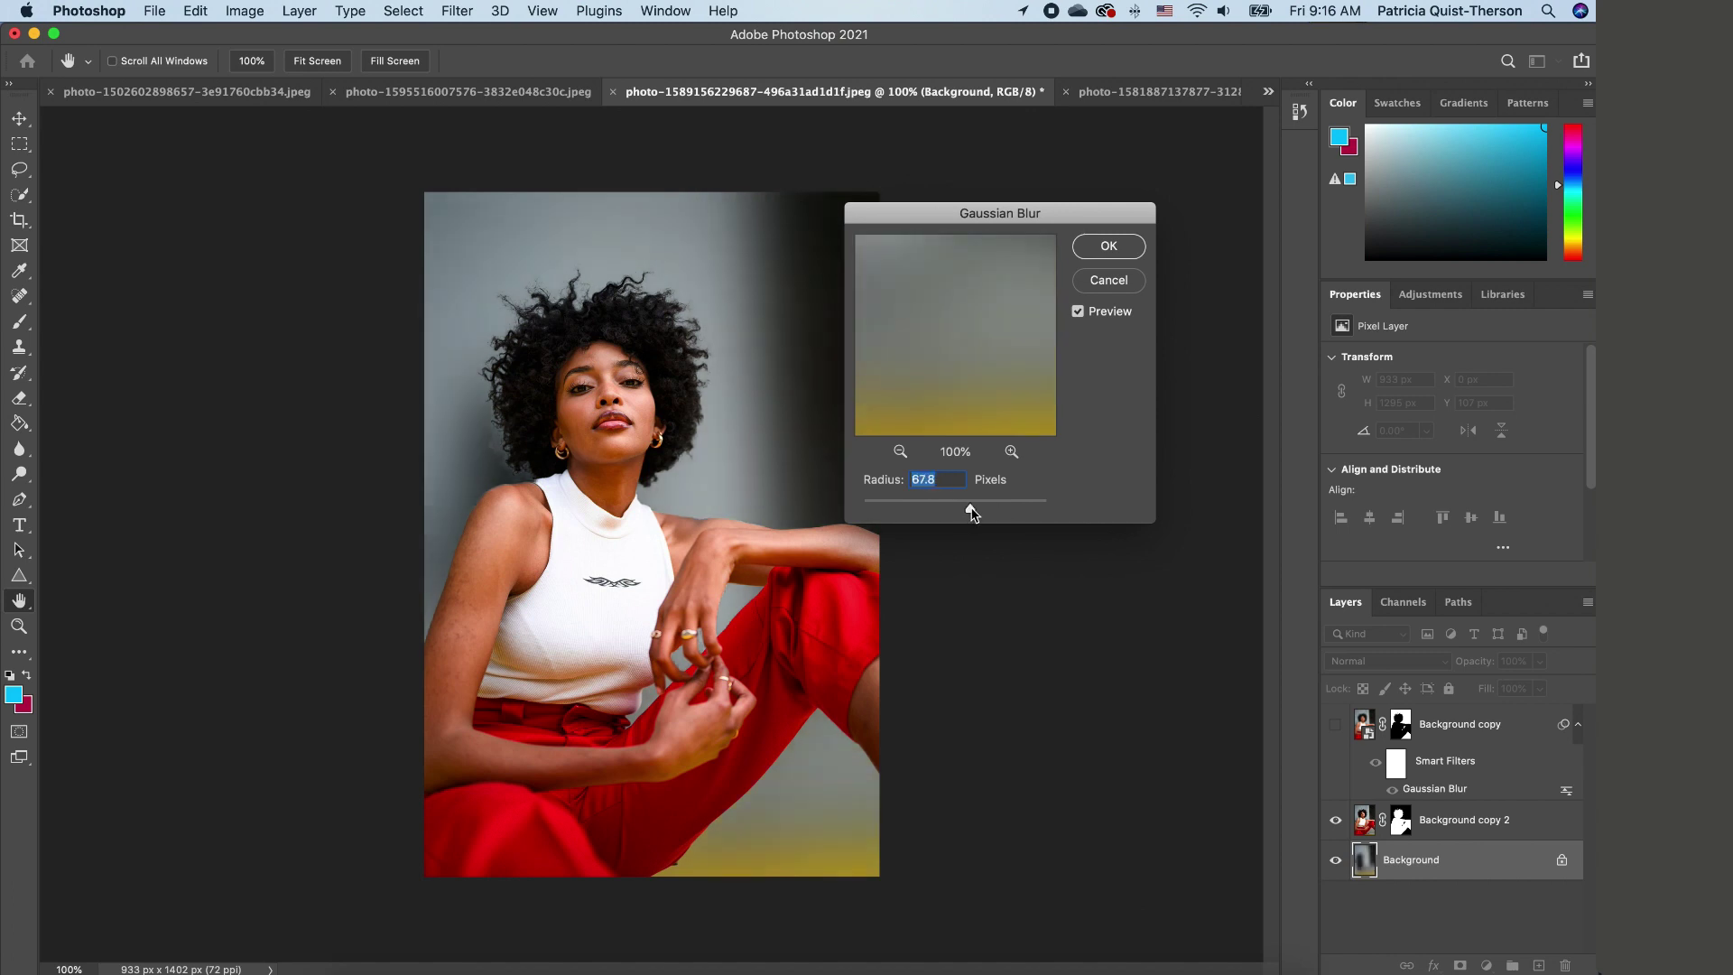
click(1107, 246)
key(l)
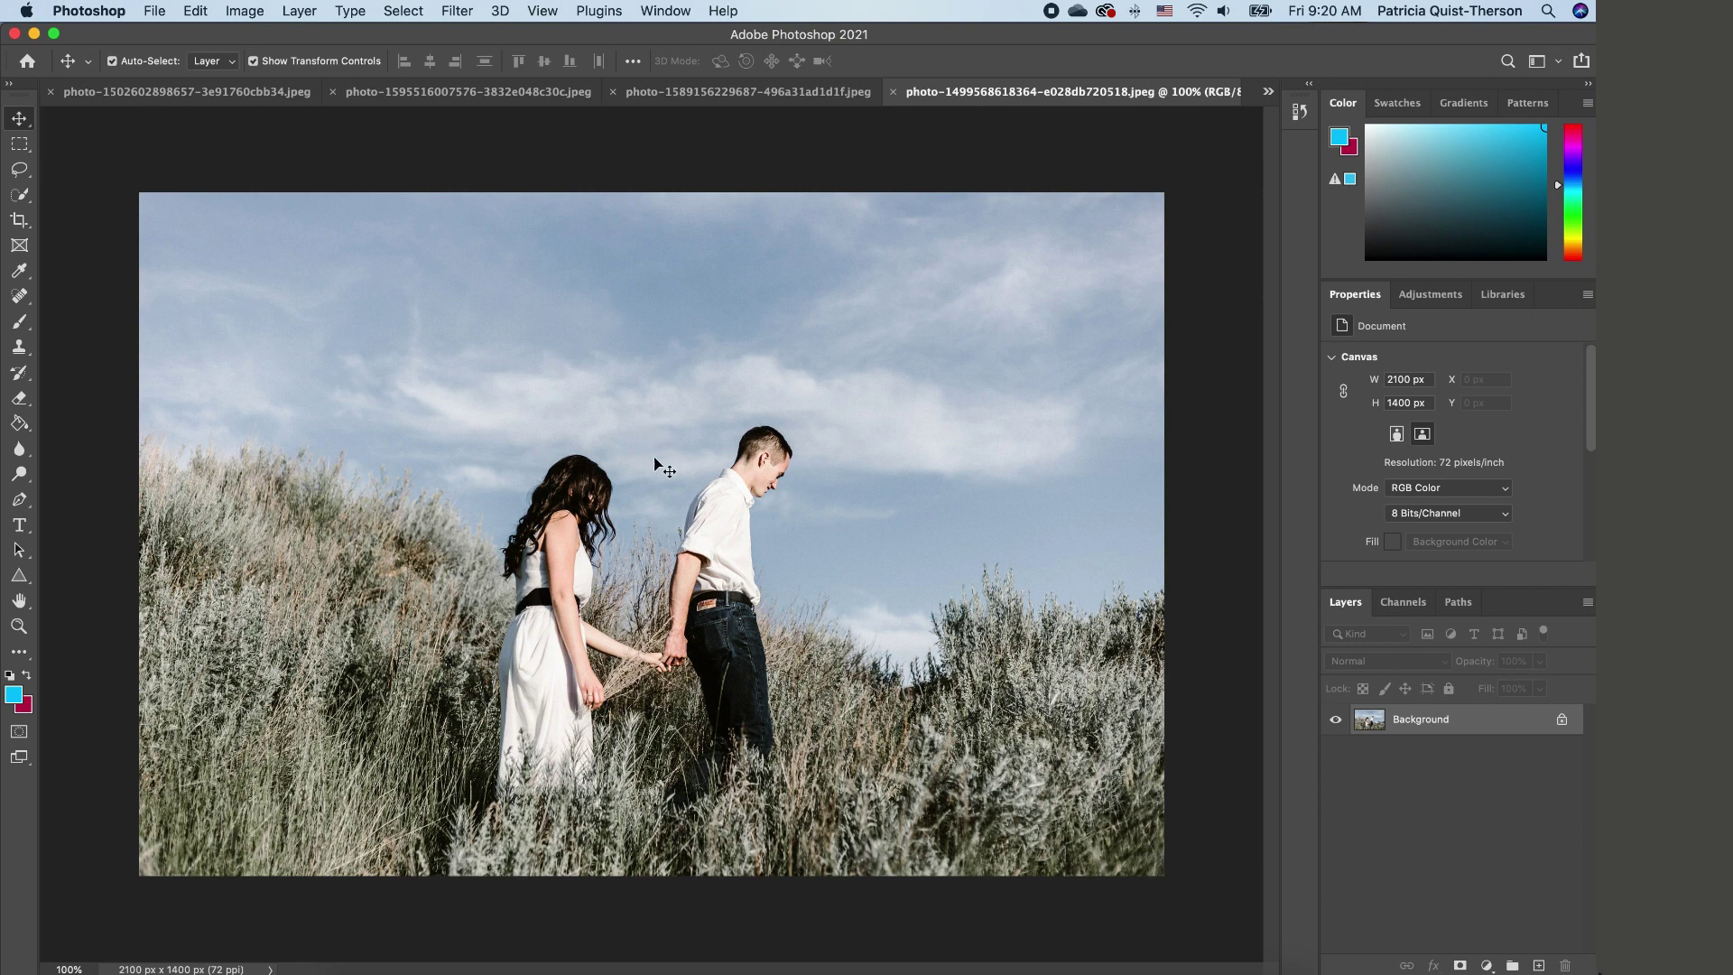
click(19, 171)
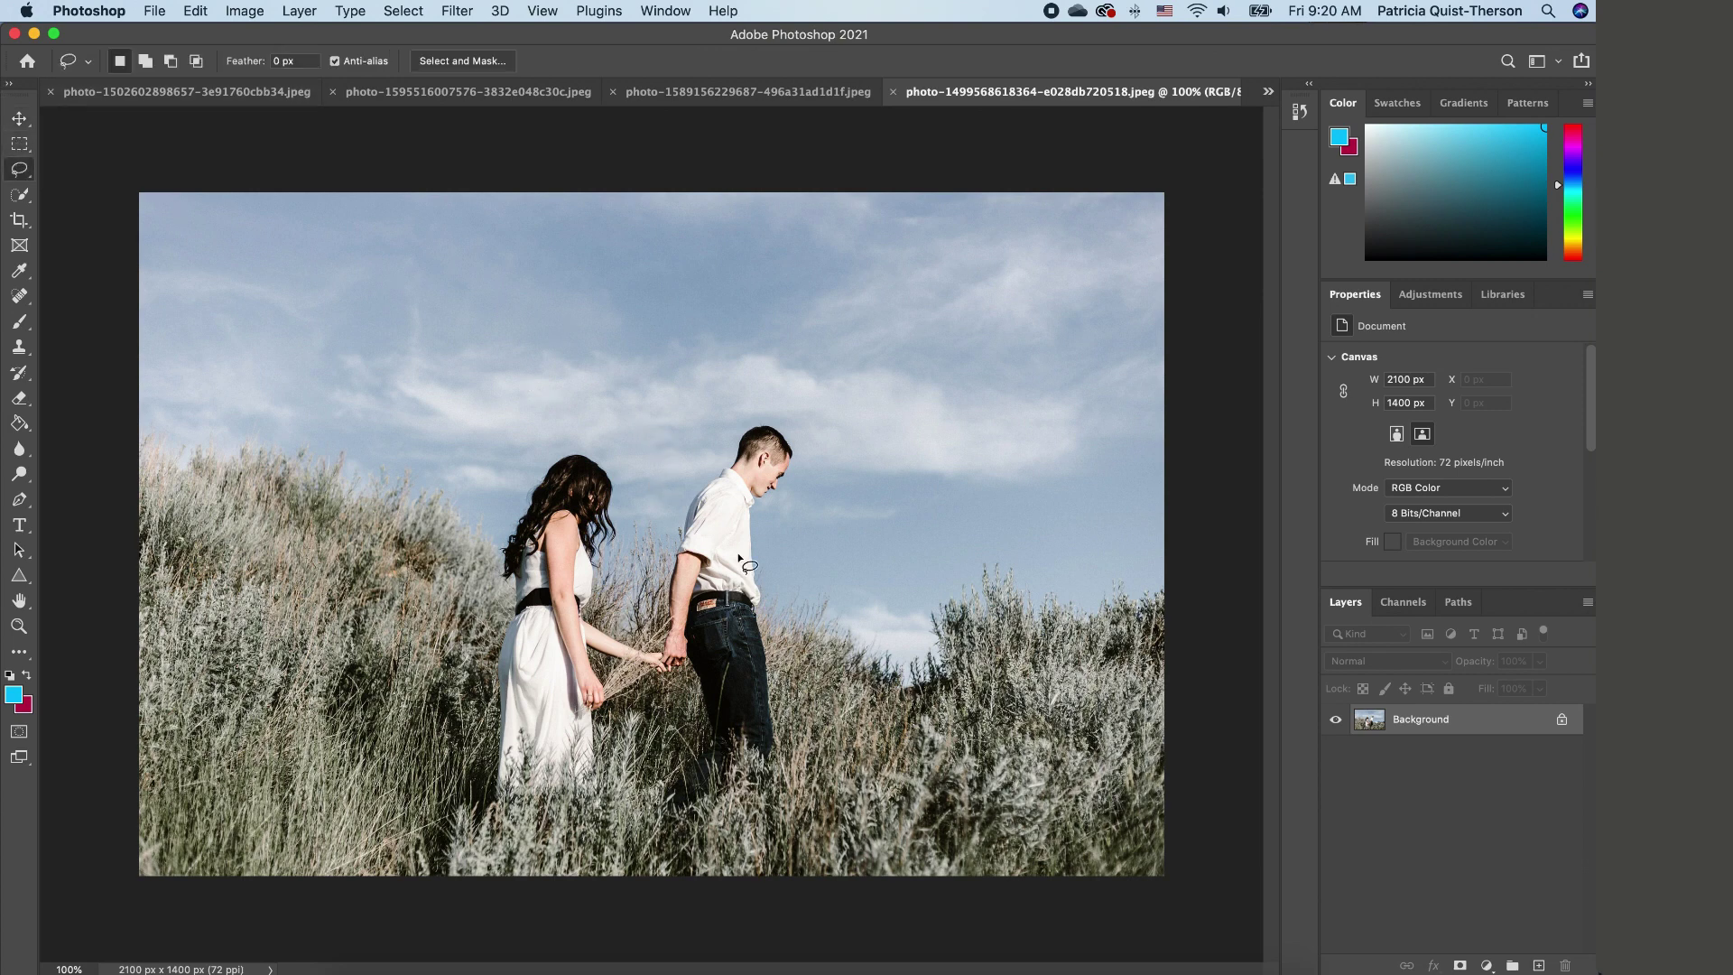
mouse_move(619, 497)
mouse_down()
mouse_move(553, 446)
mouse_move(488, 566)
mouse_move(487, 781)
mouse_move(587, 825)
mouse_move(639, 730)
mouse_move(708, 755)
mouse_move(737, 798)
mouse_move(790, 788)
mouse_move(777, 533)
mouse_move(802, 456)
mouse_move(742, 417)
mouse_up()
mouse_move(660, 503)
mouse_down()
mouse_move(652, 552)
mouse_move(631, 542)
mouse_up()
Step: Remove the selected couple with Content-Aware Fill output to a new layer, and clear the selection
right_click(689, 522)
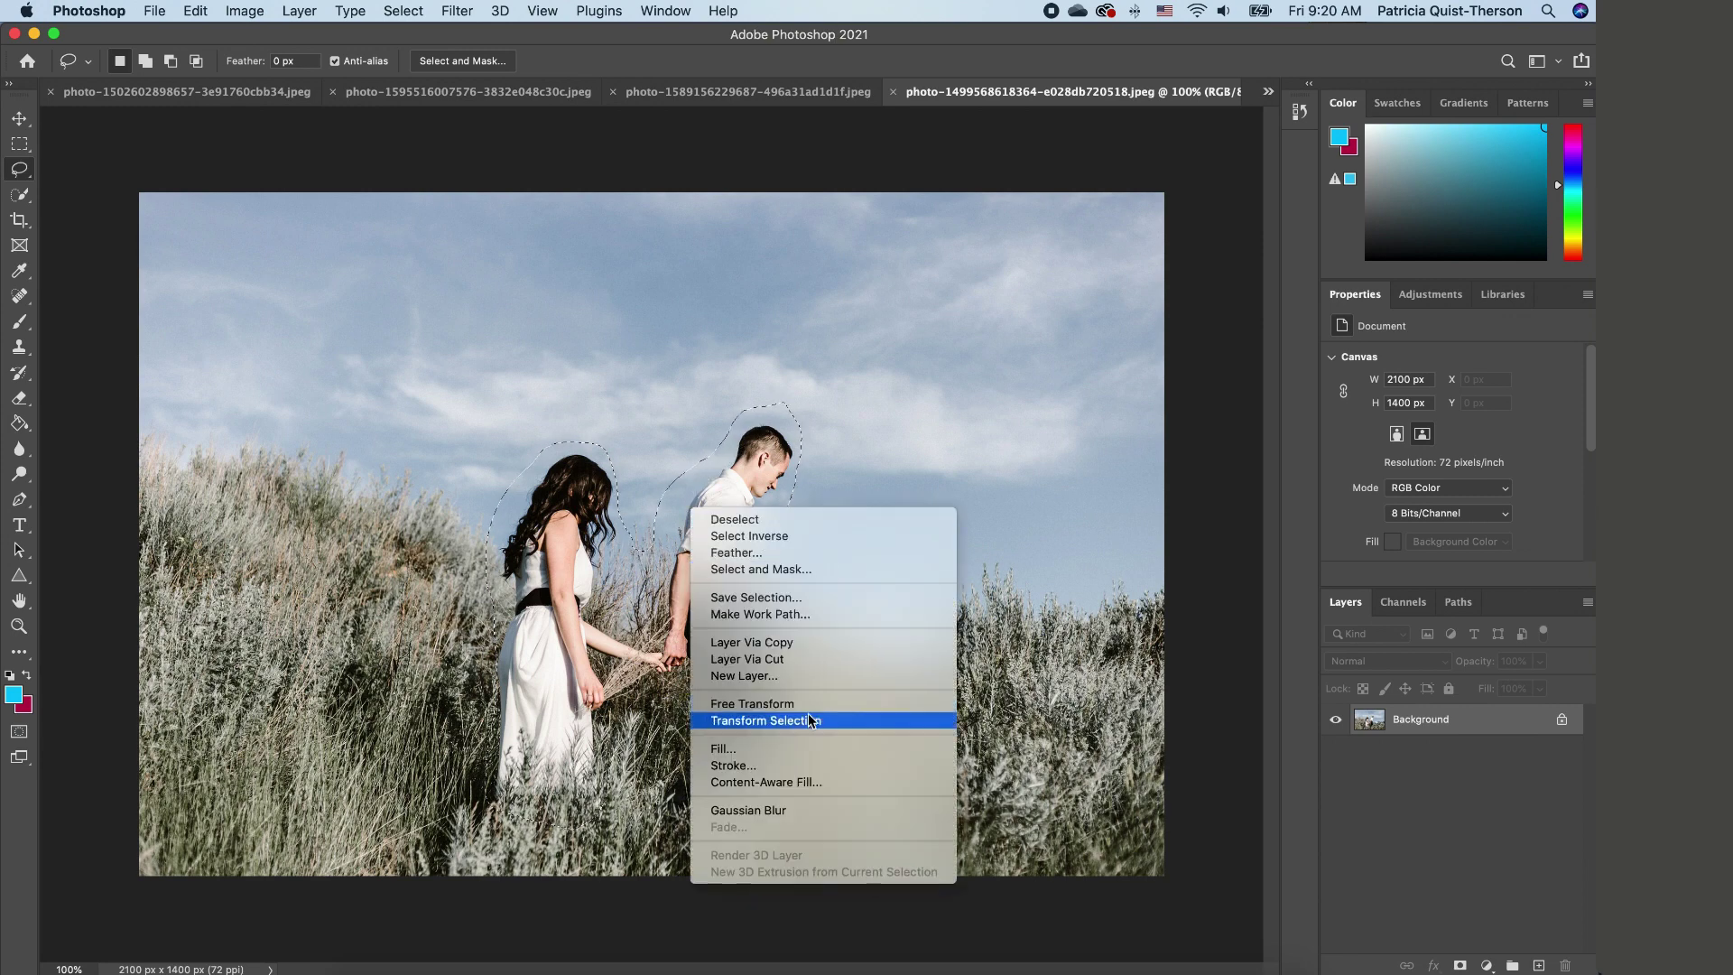
click(798, 782)
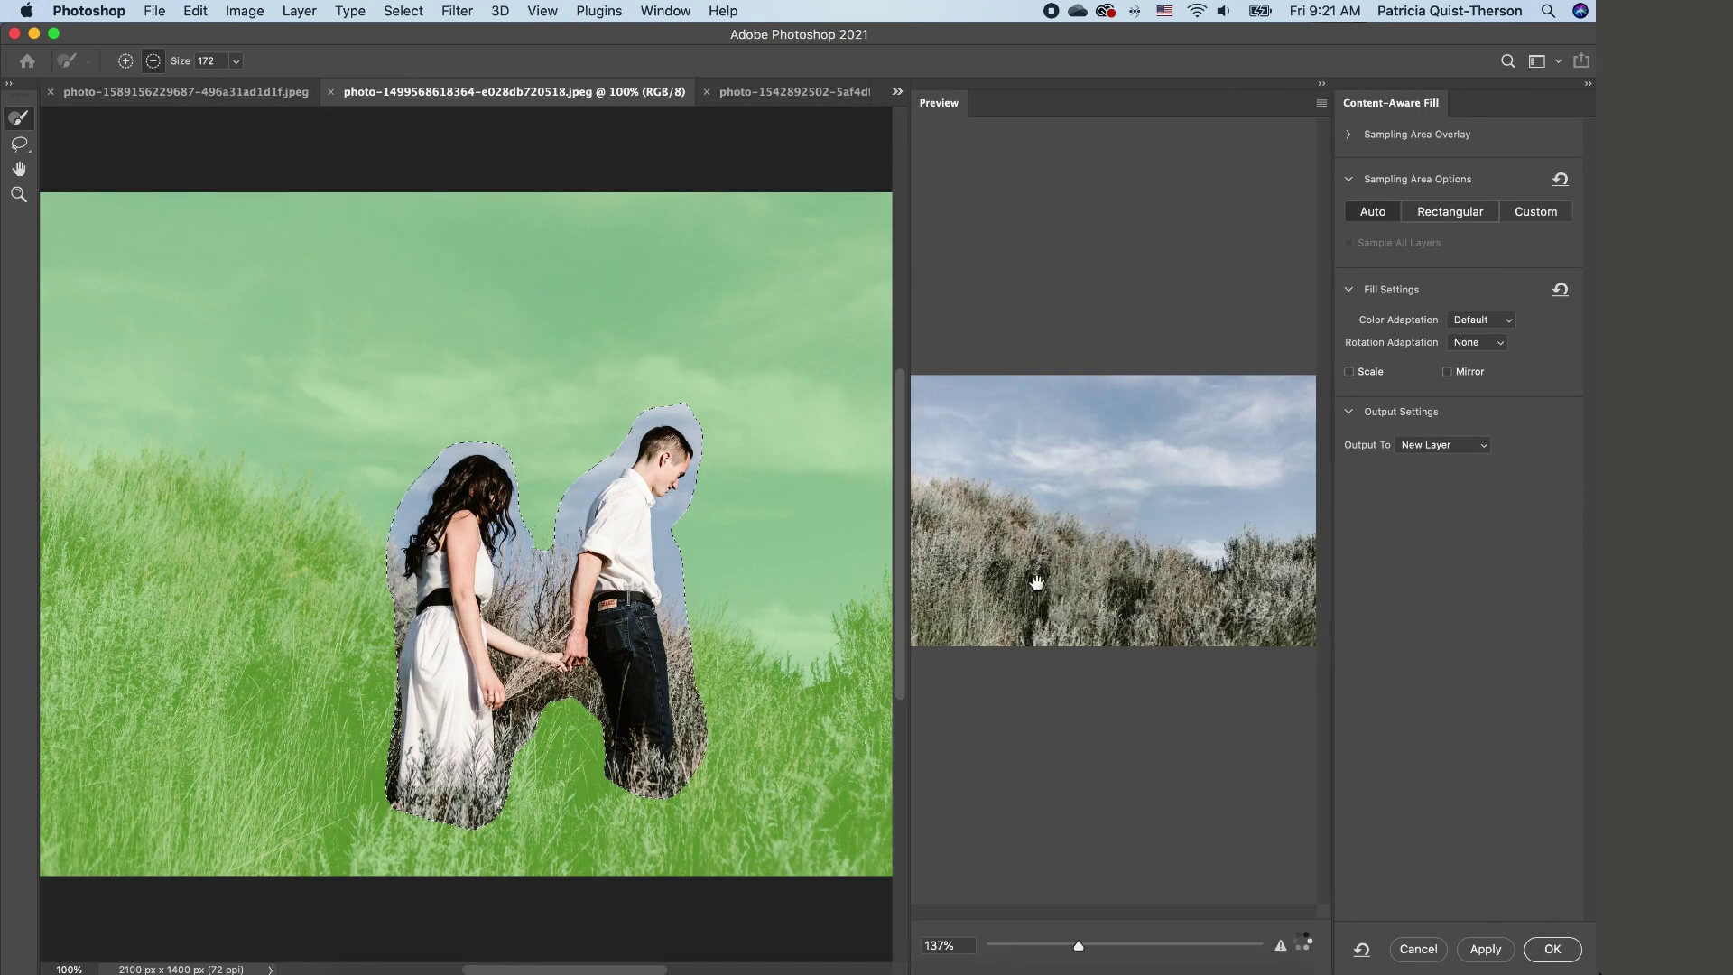
click(1290, 940)
click(1570, 957)
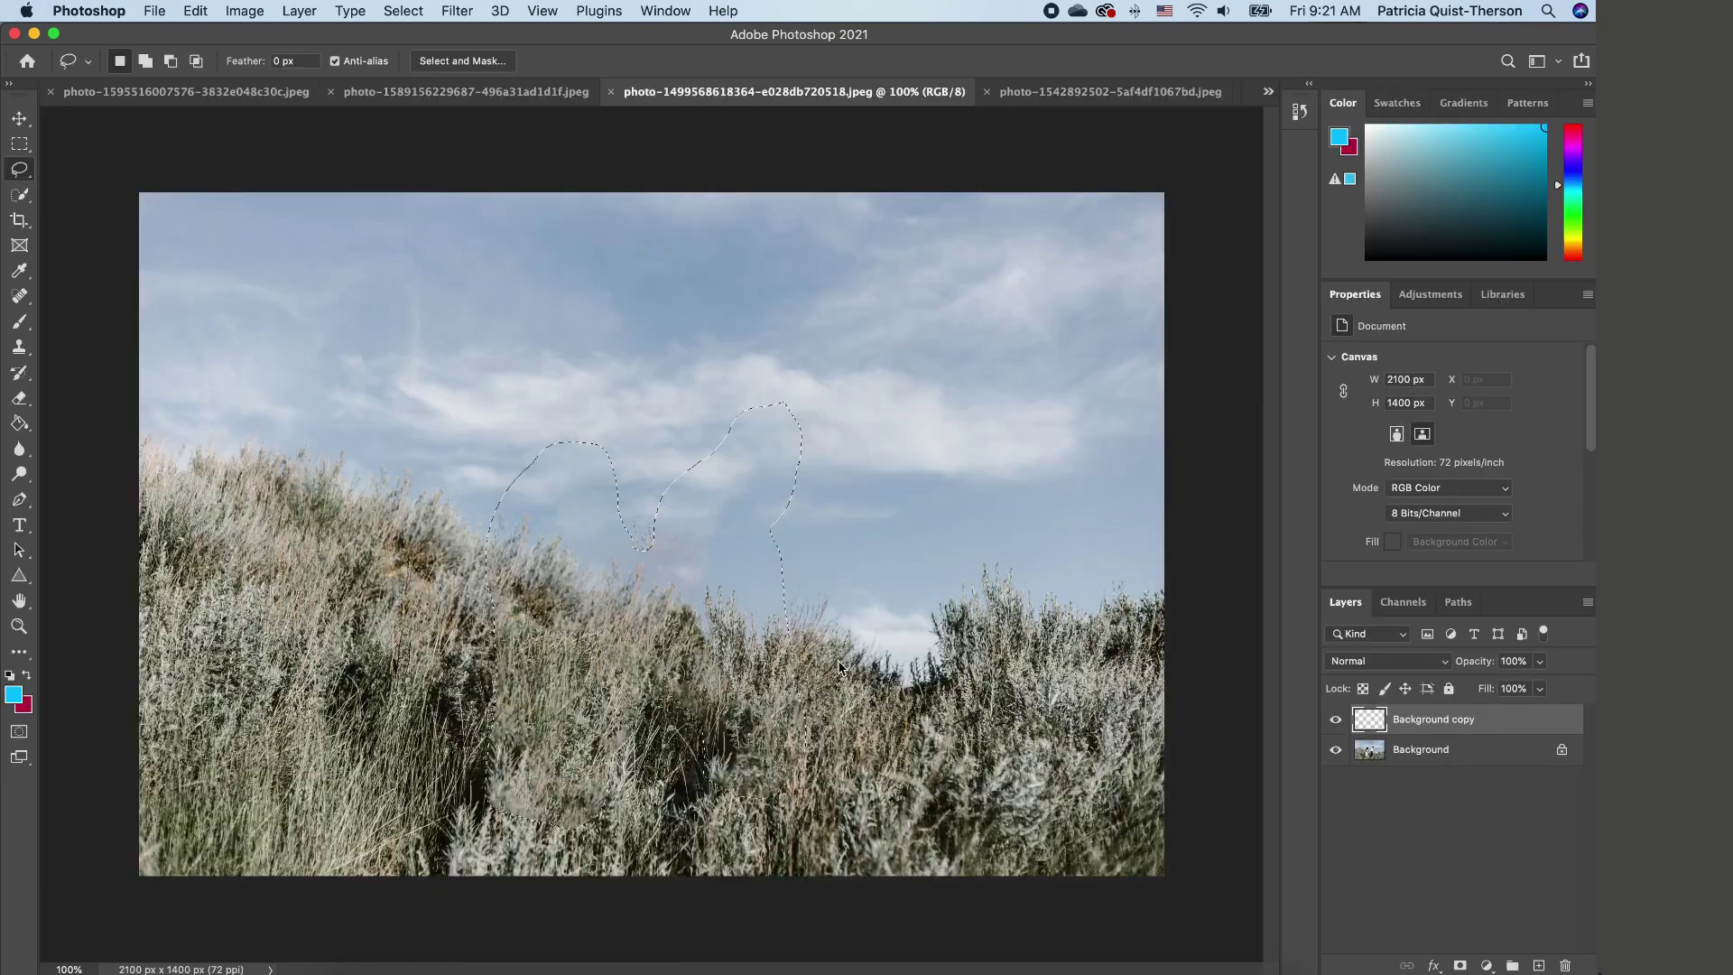
key(super+d)
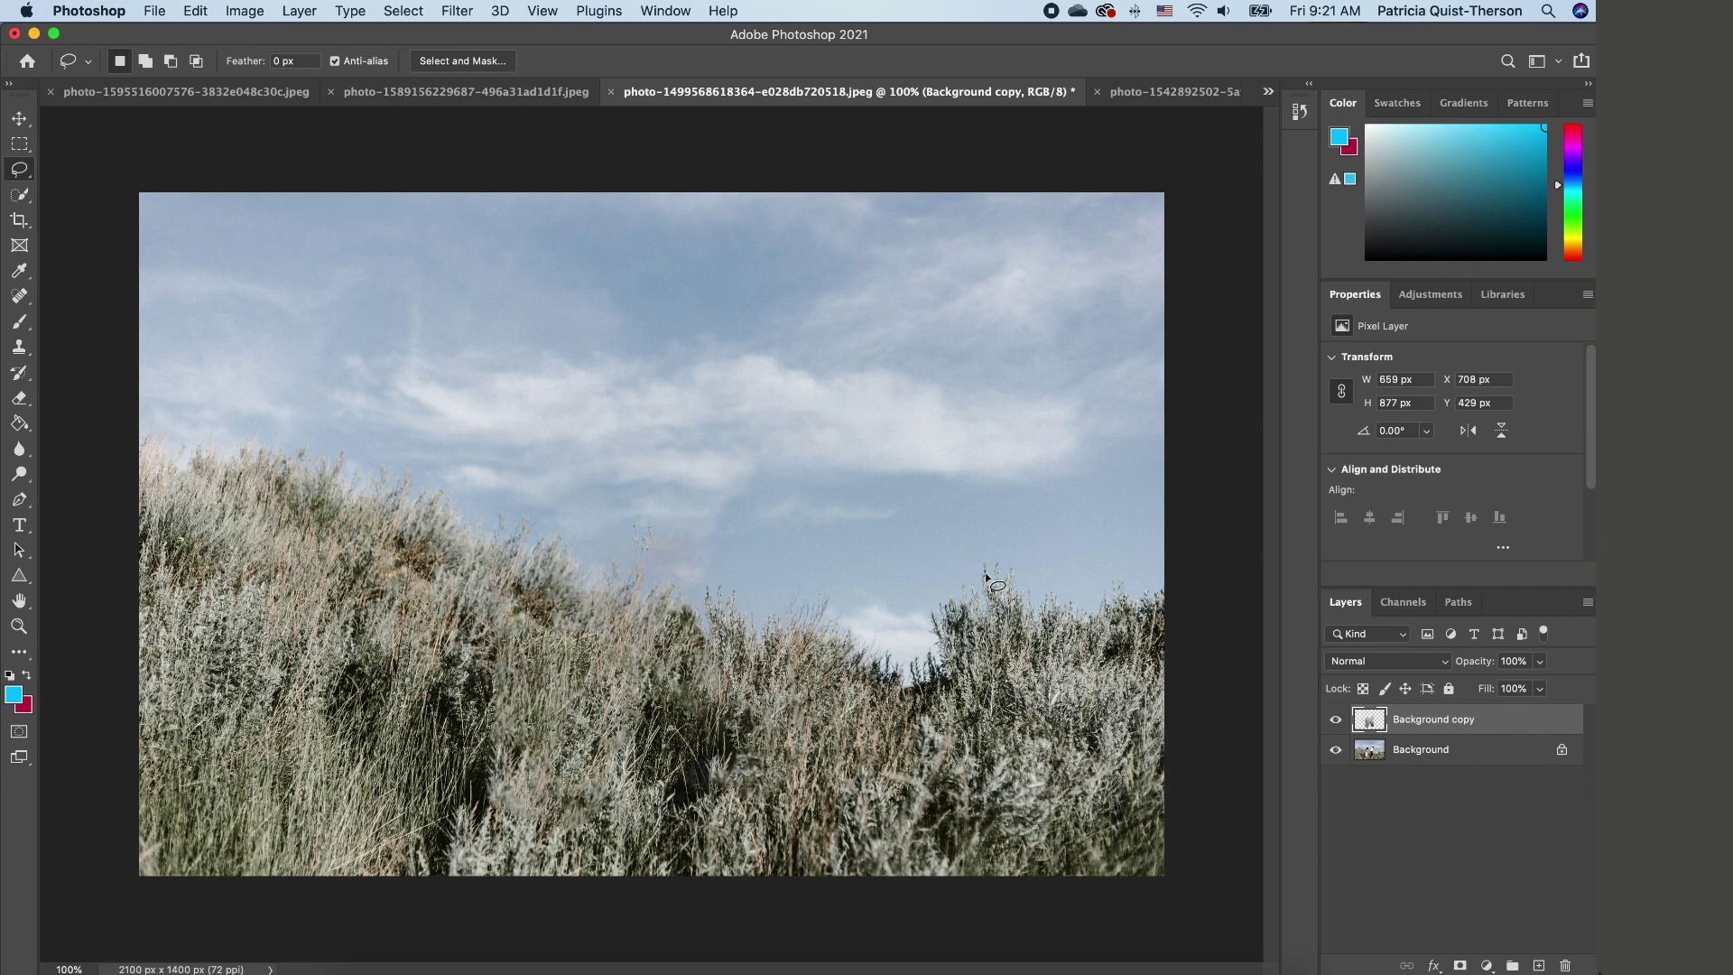
click(1159, 94)
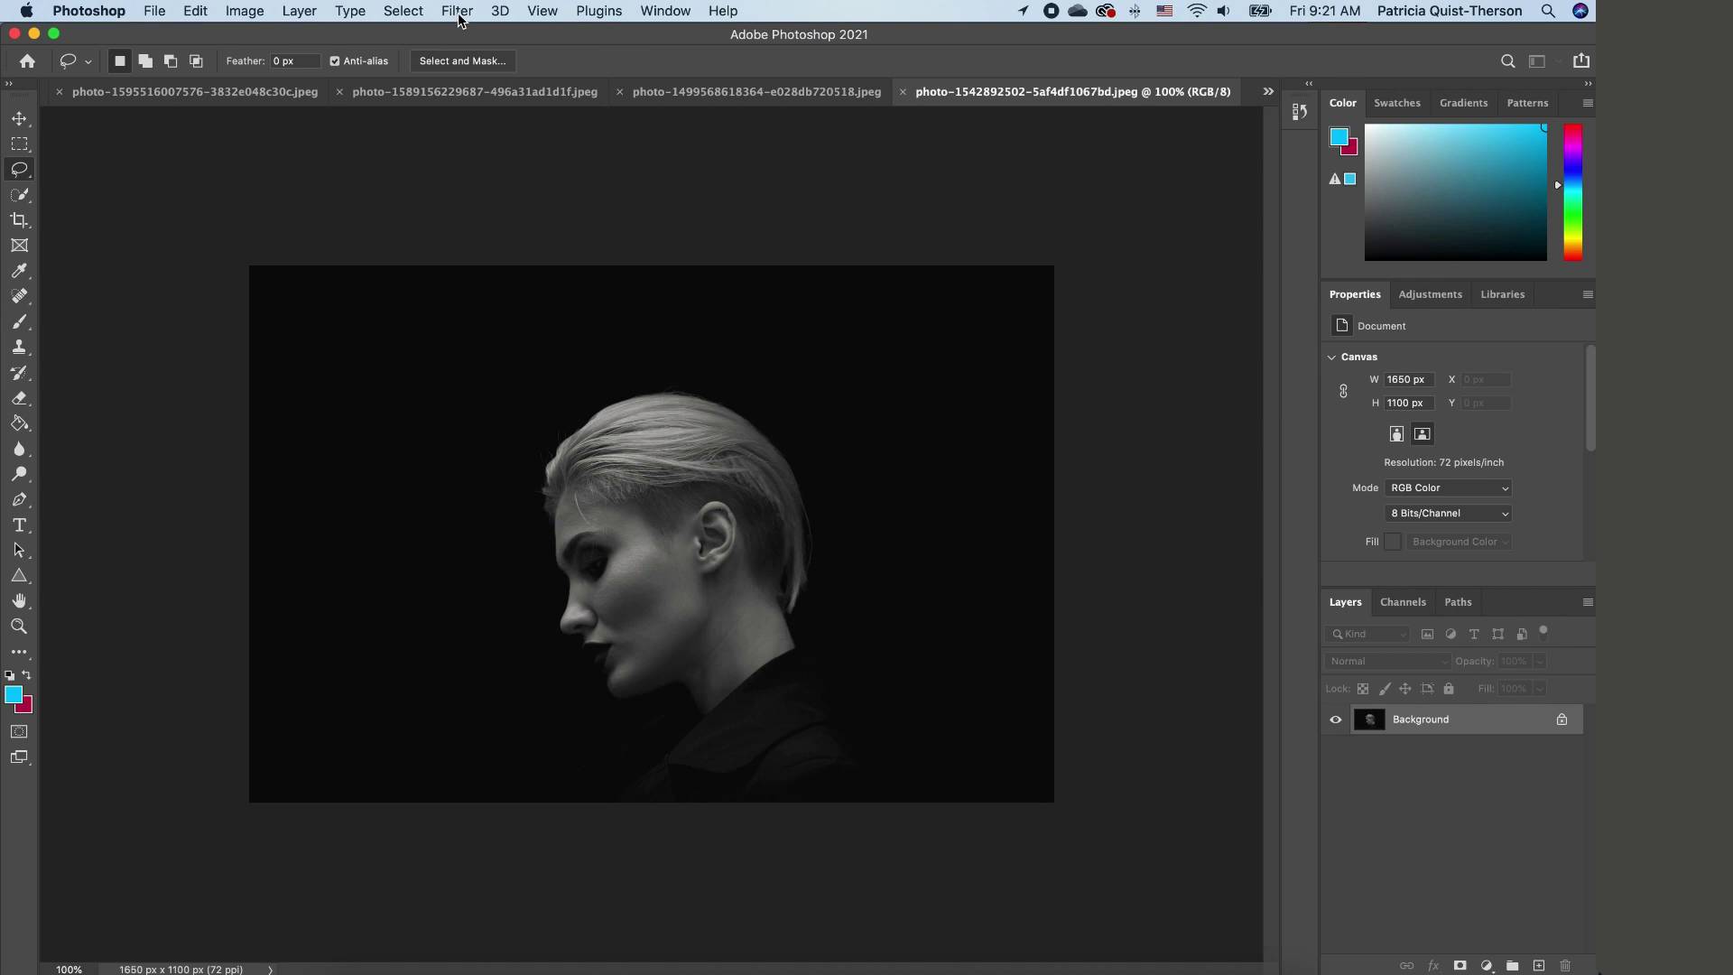
click(459, 13)
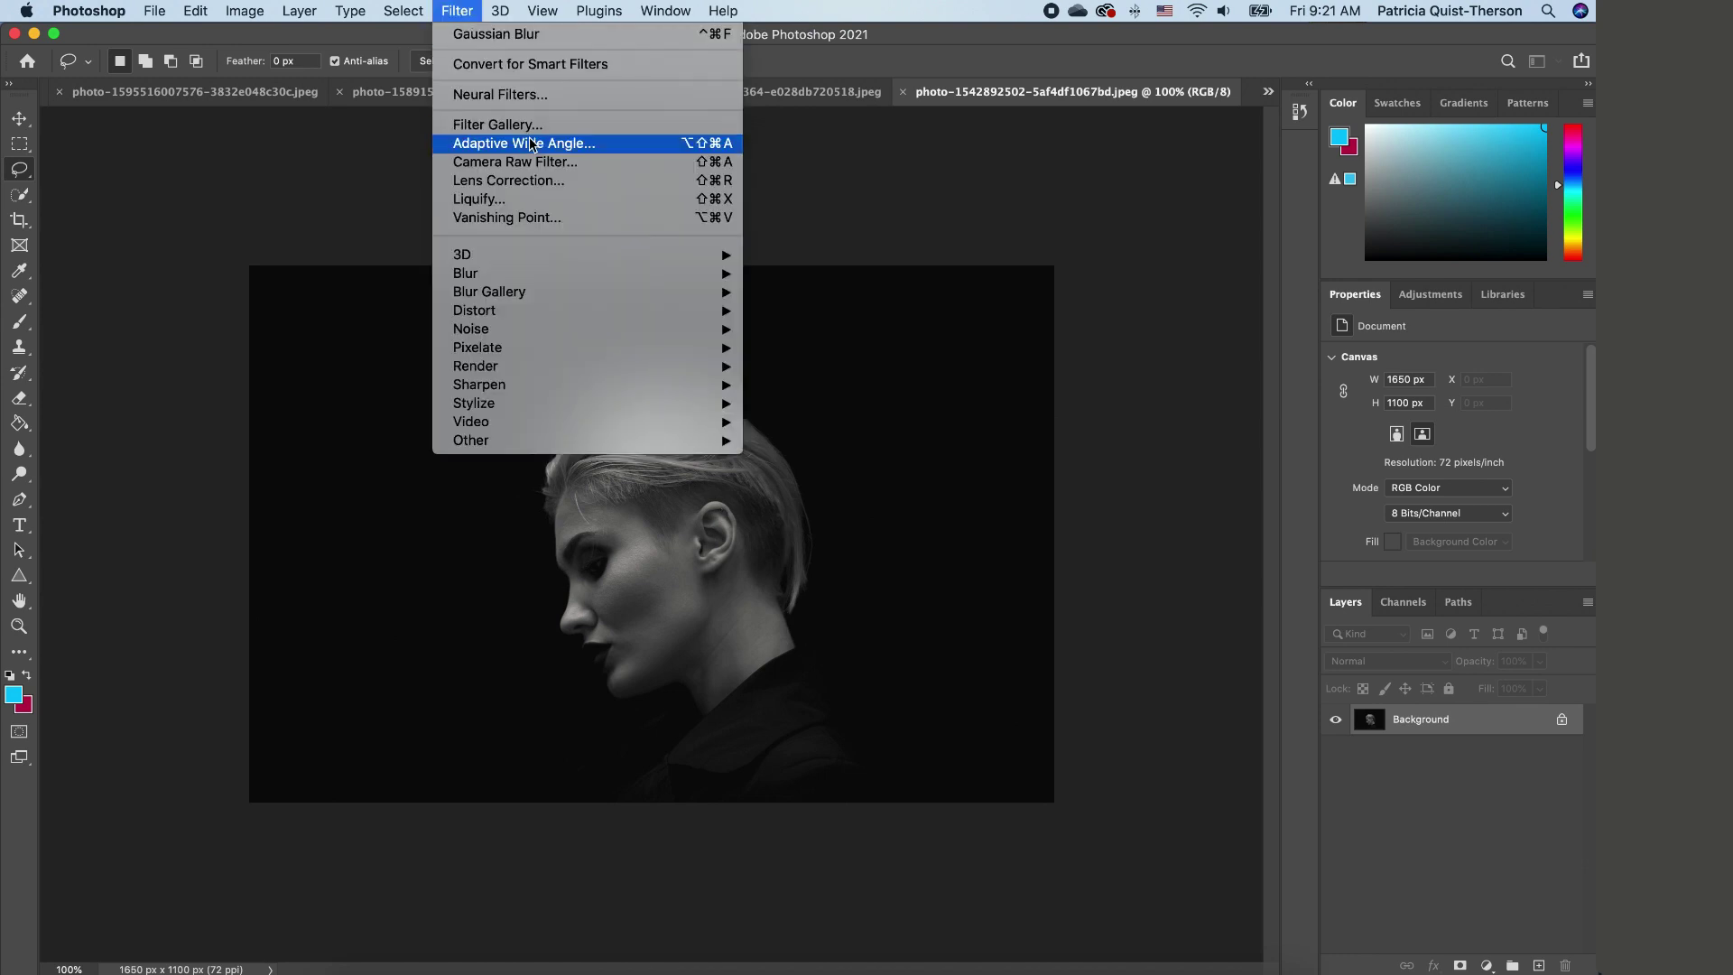
click(537, 97)
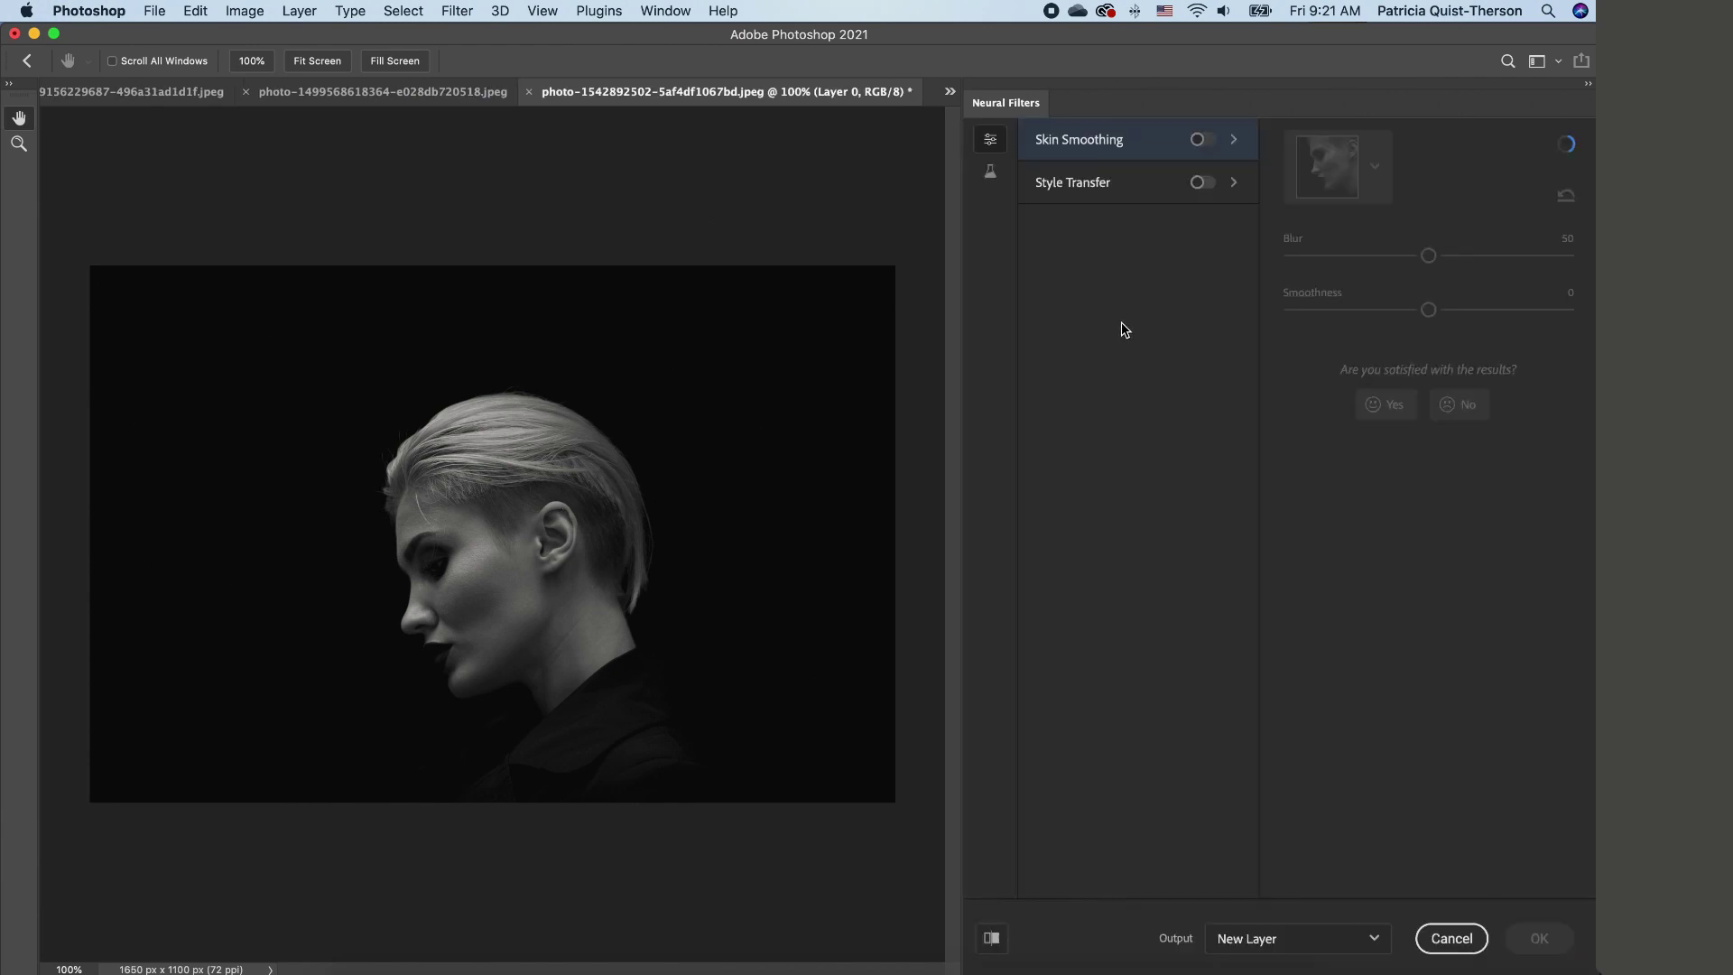
click(990, 172)
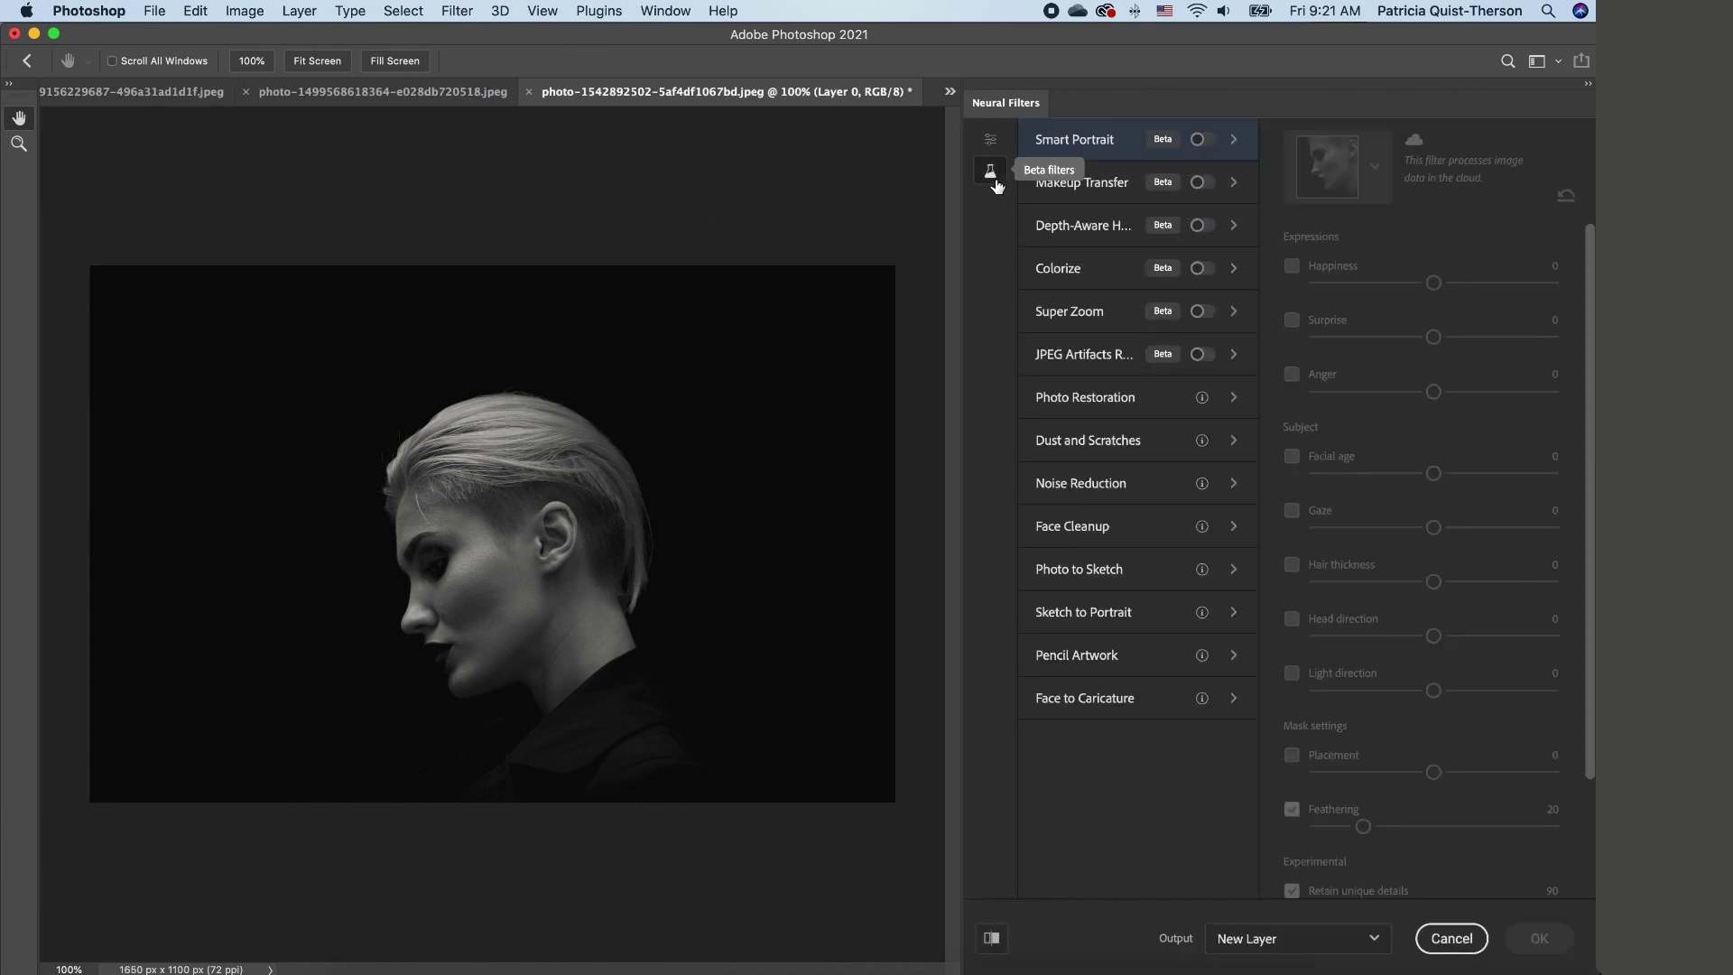
click(1204, 271)
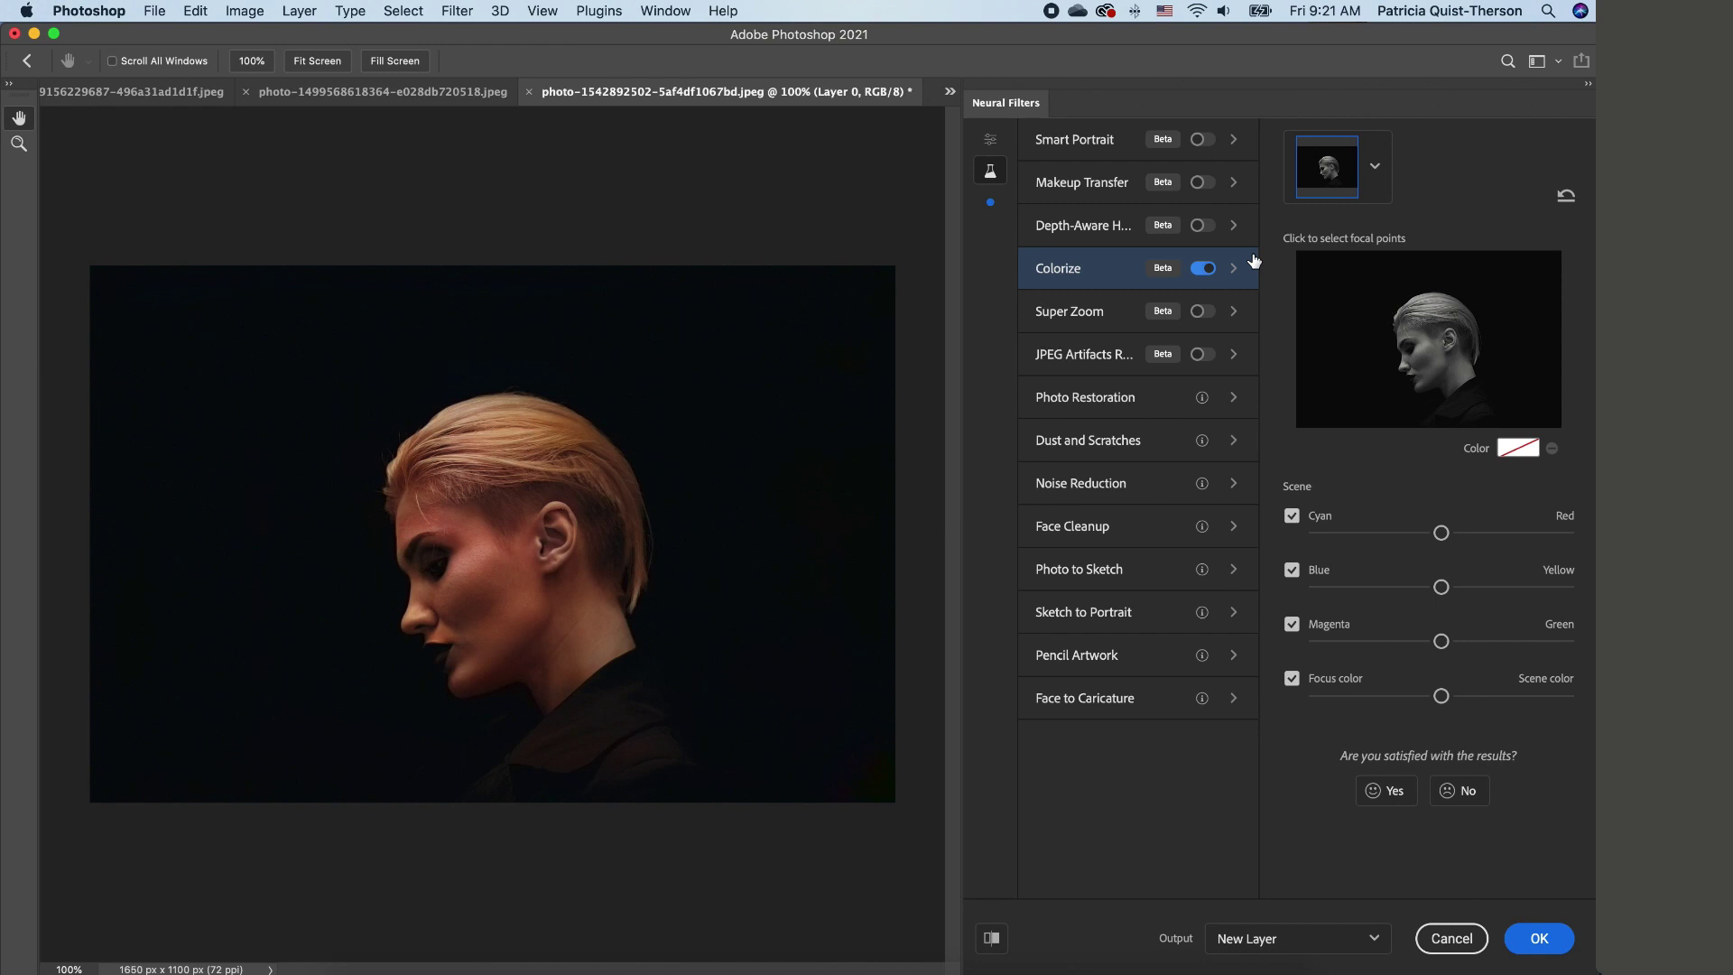
click(1539, 938)
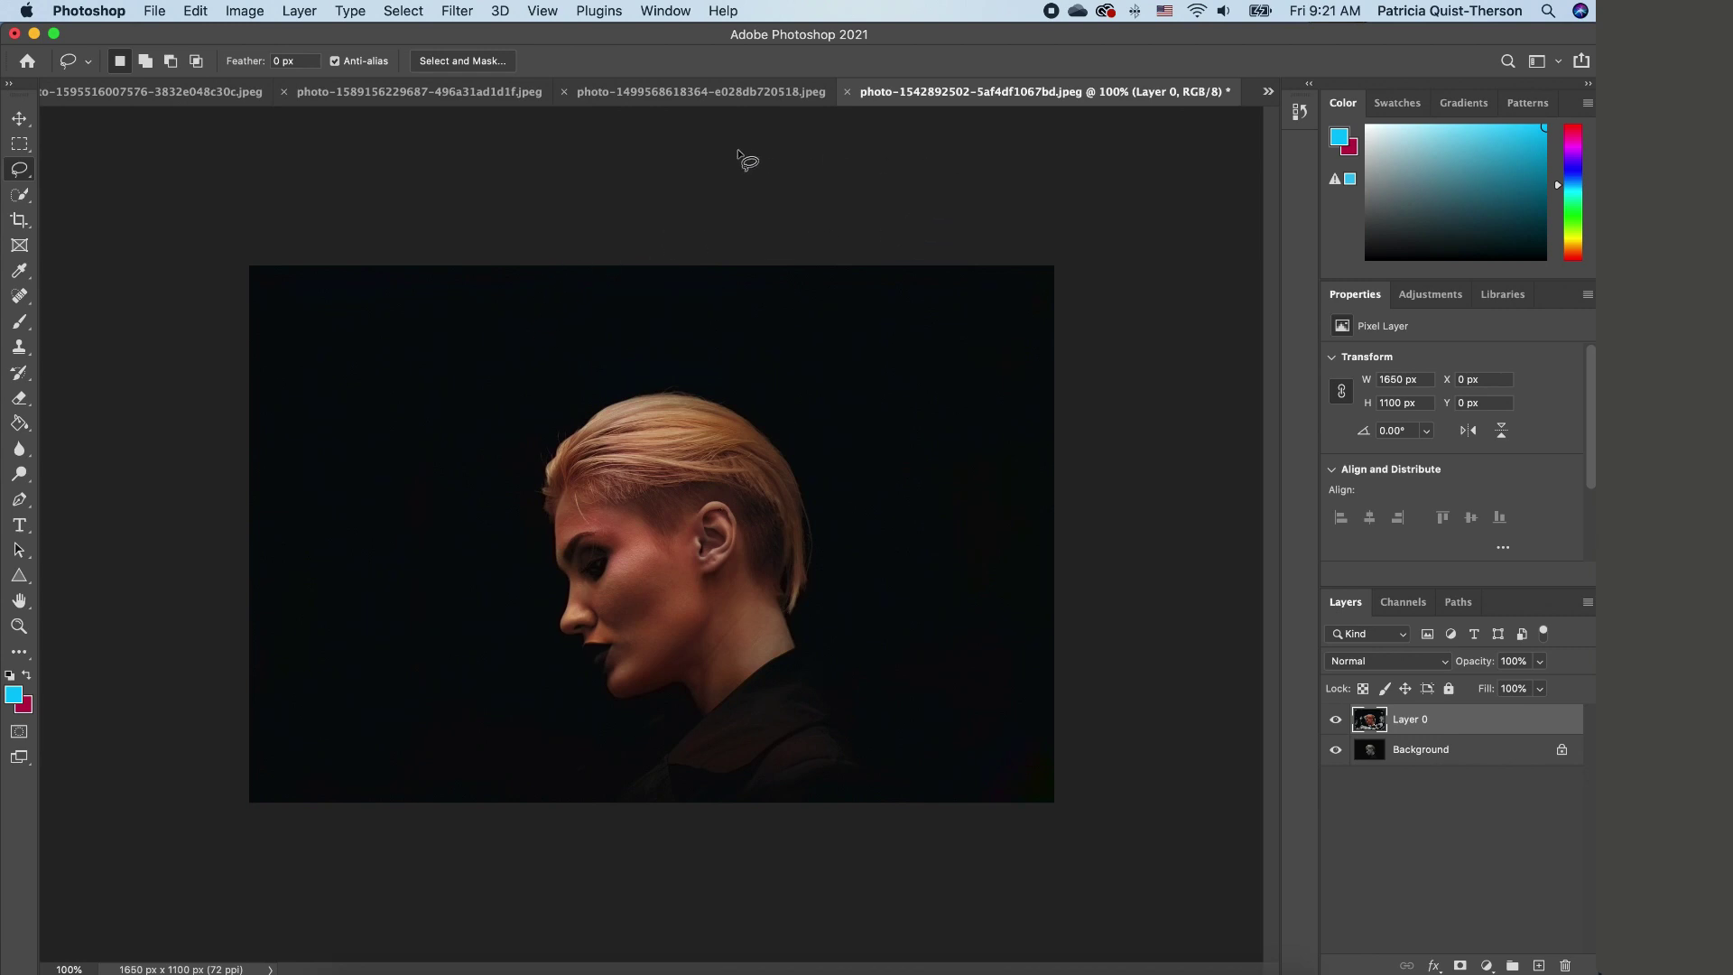
click(1266, 94)
click(1315, 184)
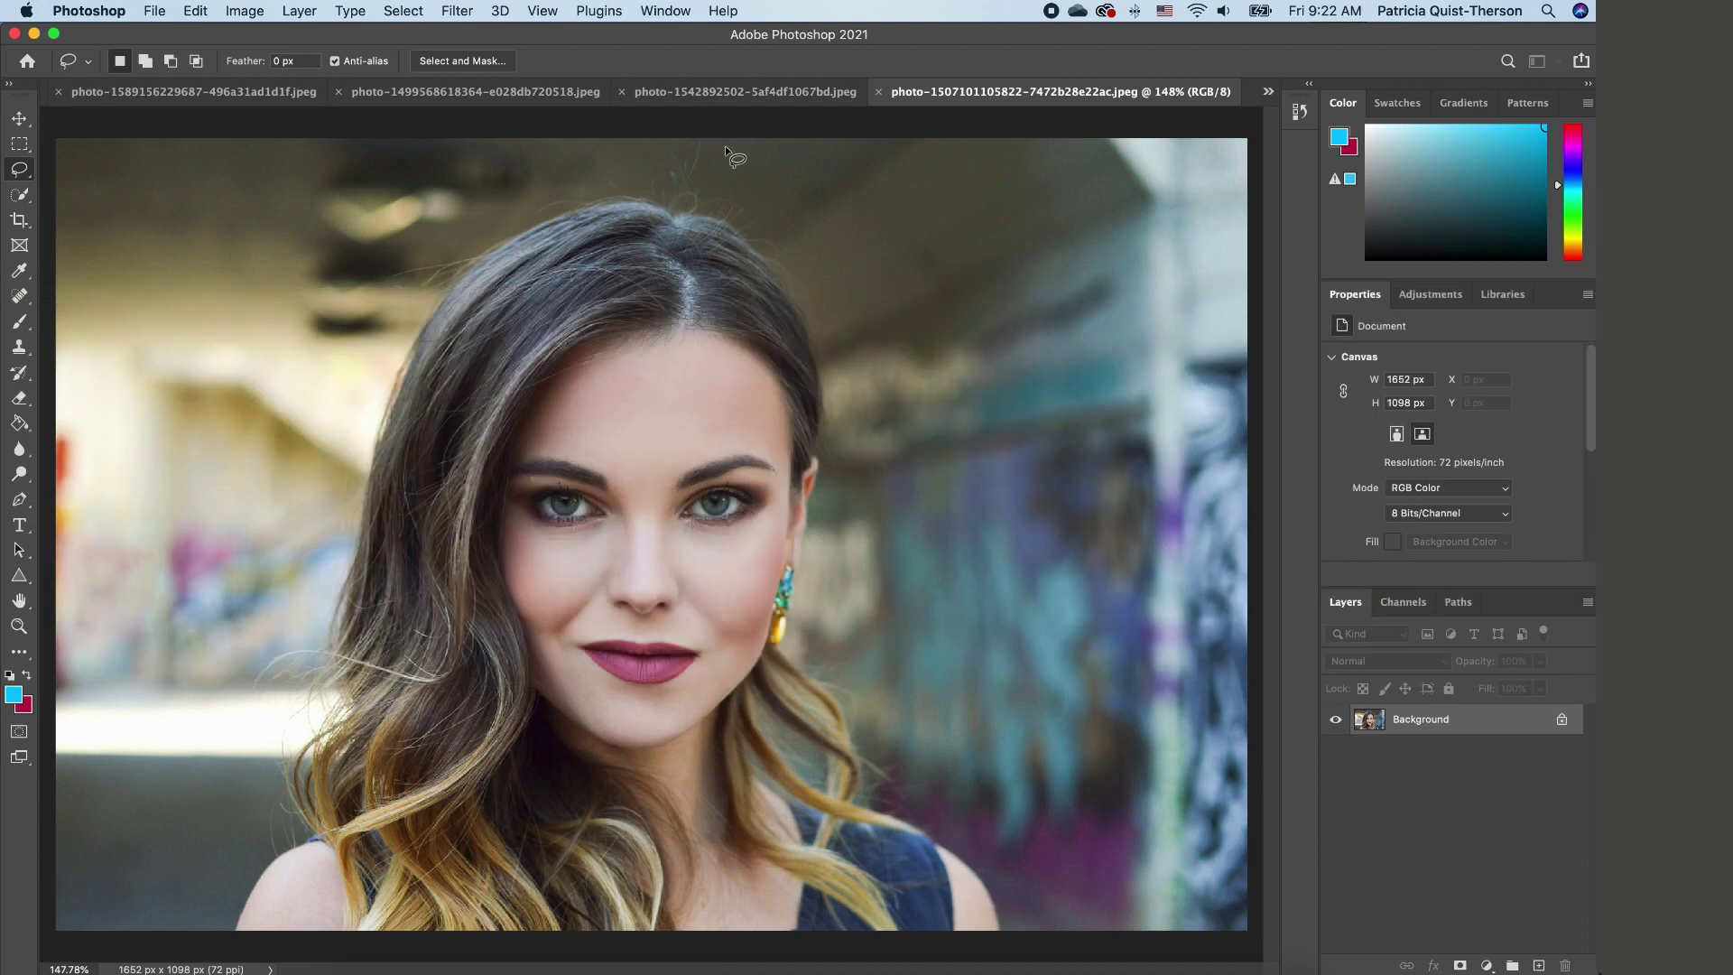
click(455, 12)
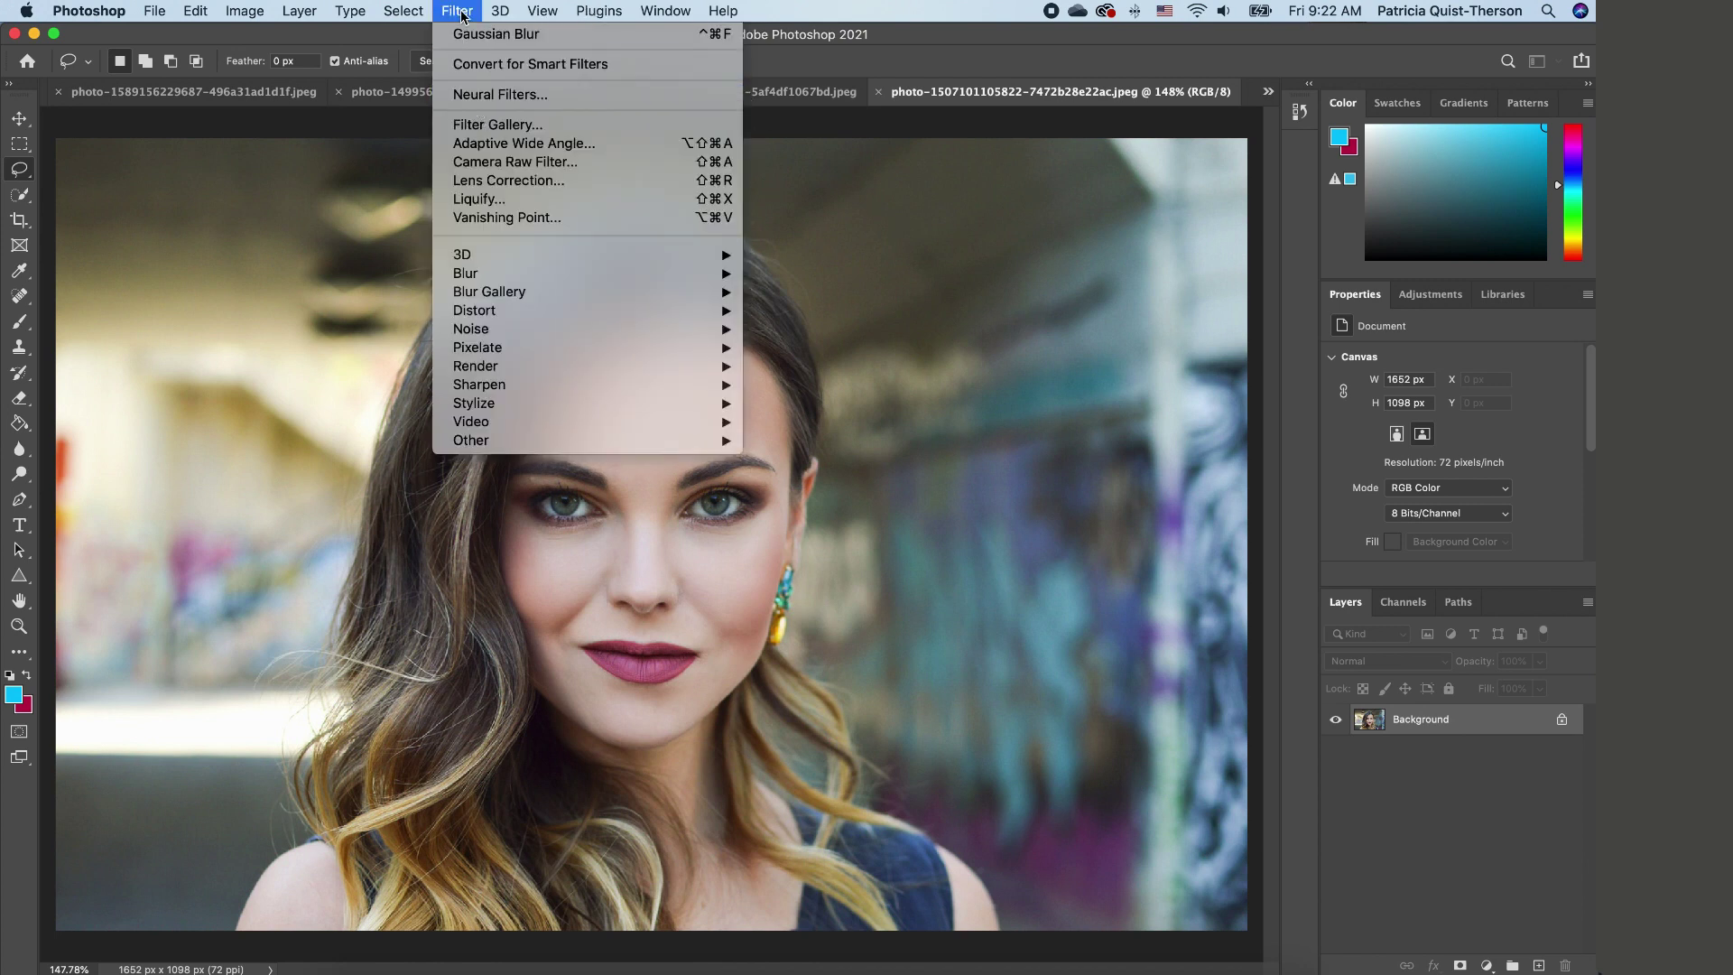
click(521, 96)
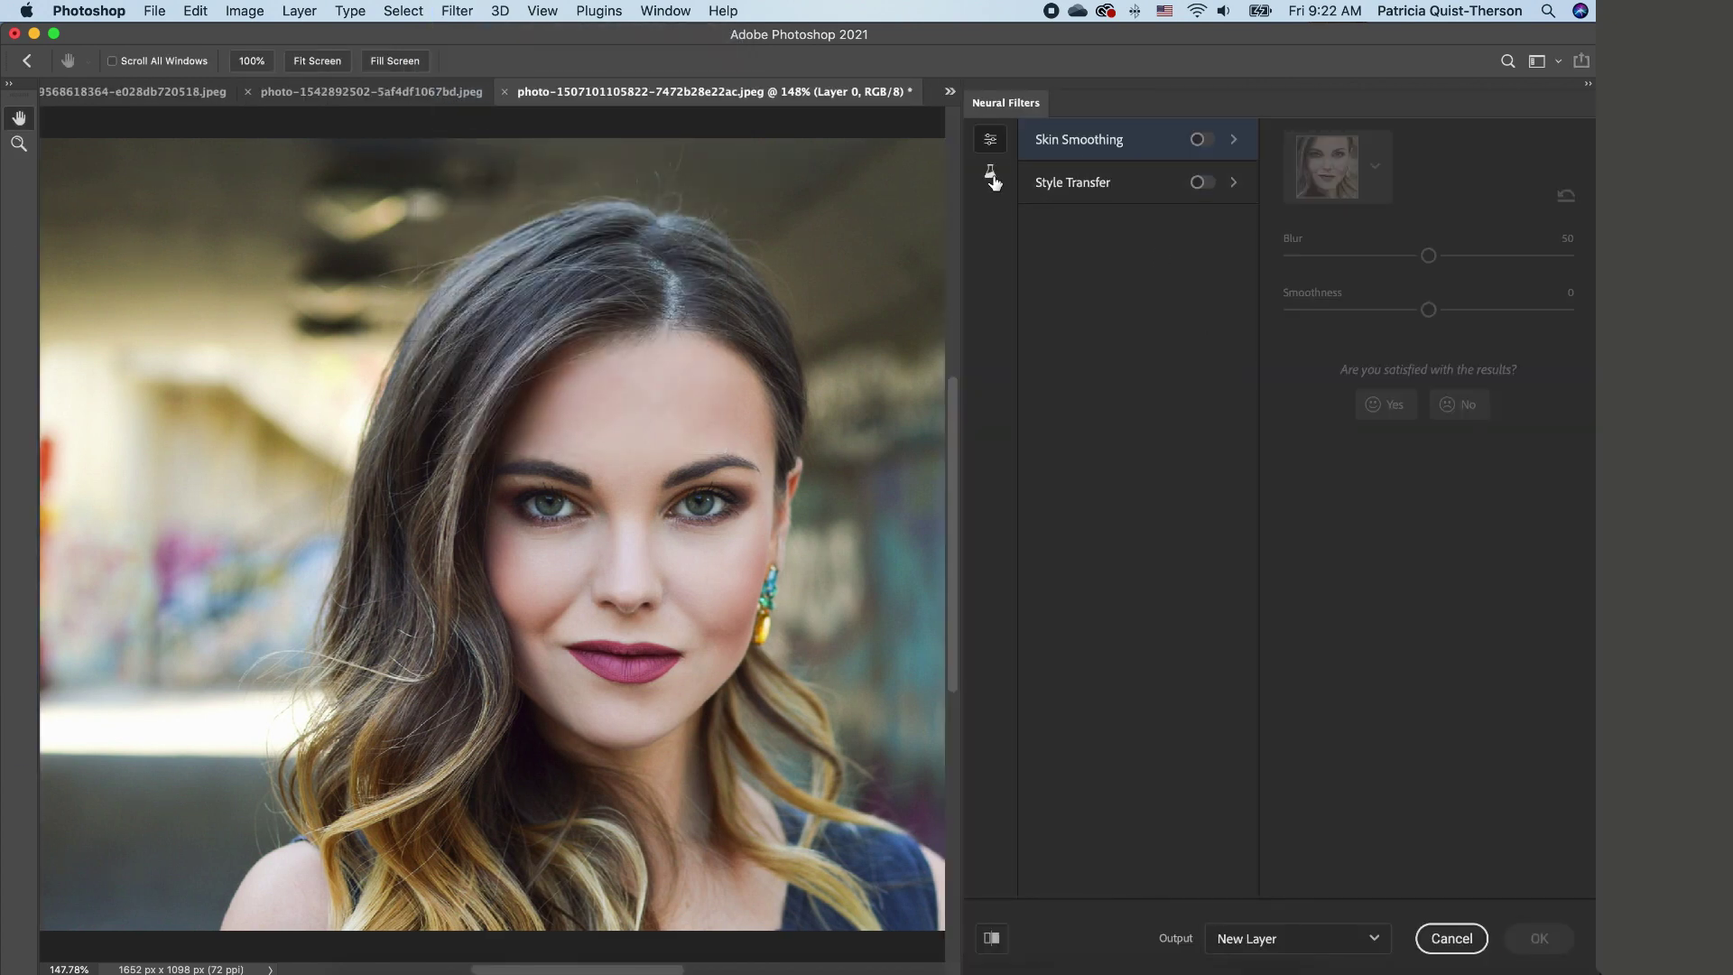
click(992, 180)
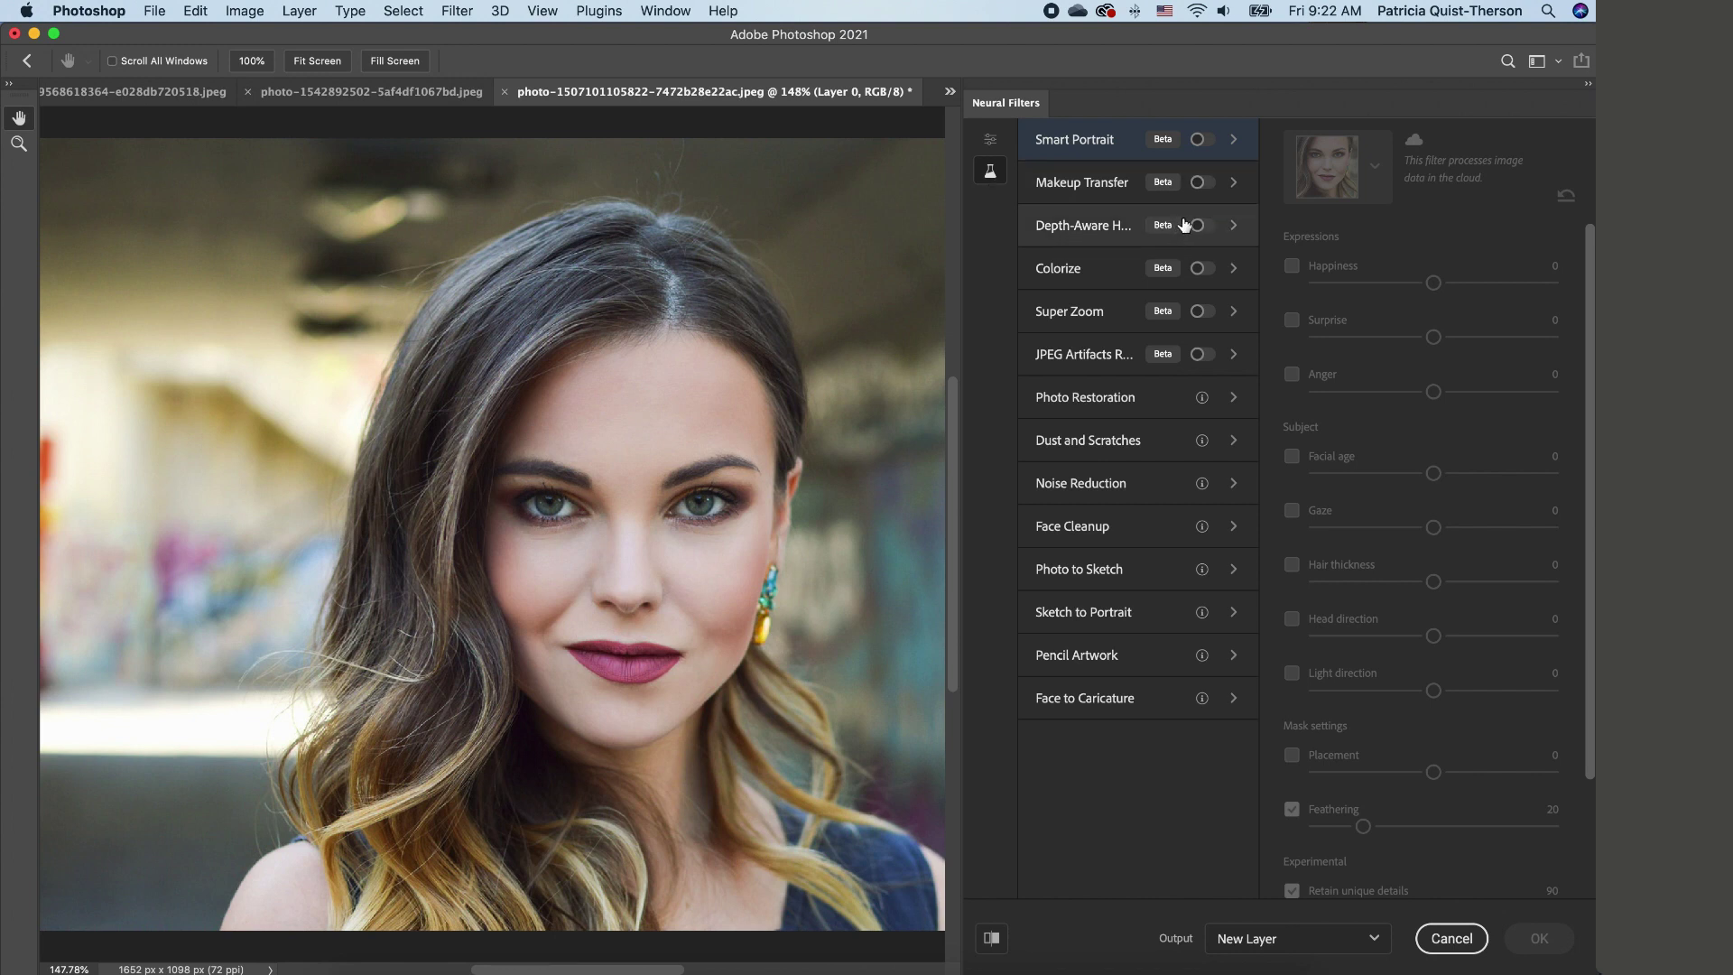
click(1196, 140)
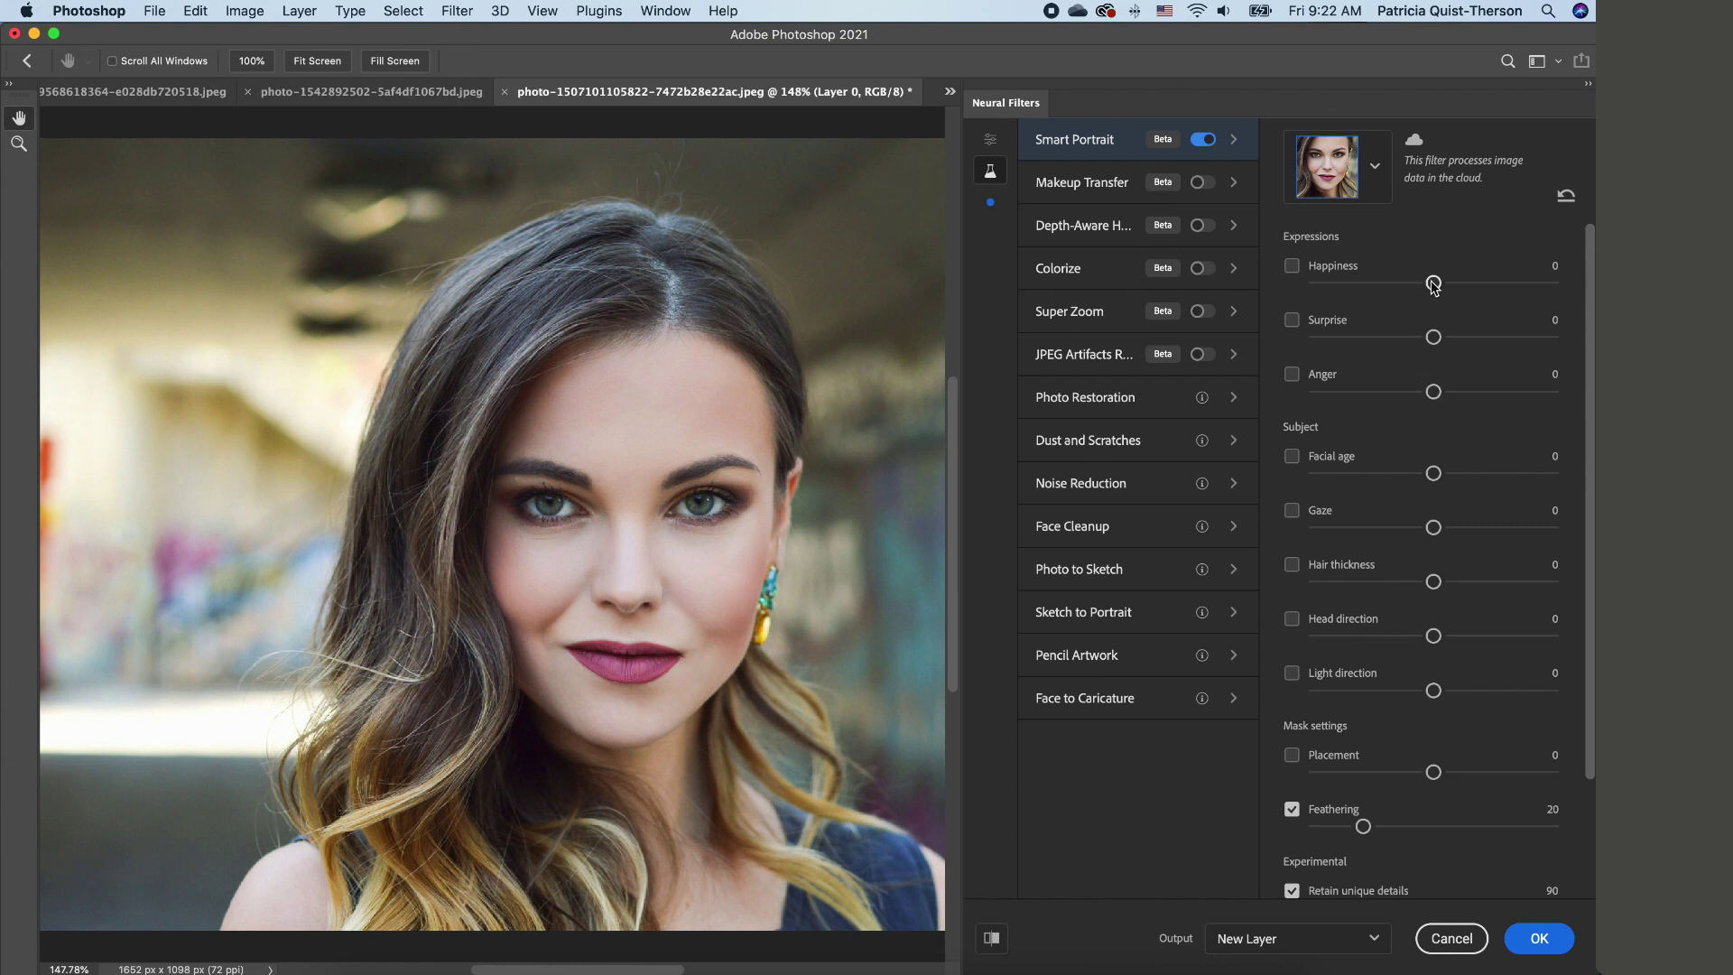
Step: Set Smart Portrait's Happiness to 27, and enable Head direction with a value of 41
drag(1435, 284, 1494, 284)
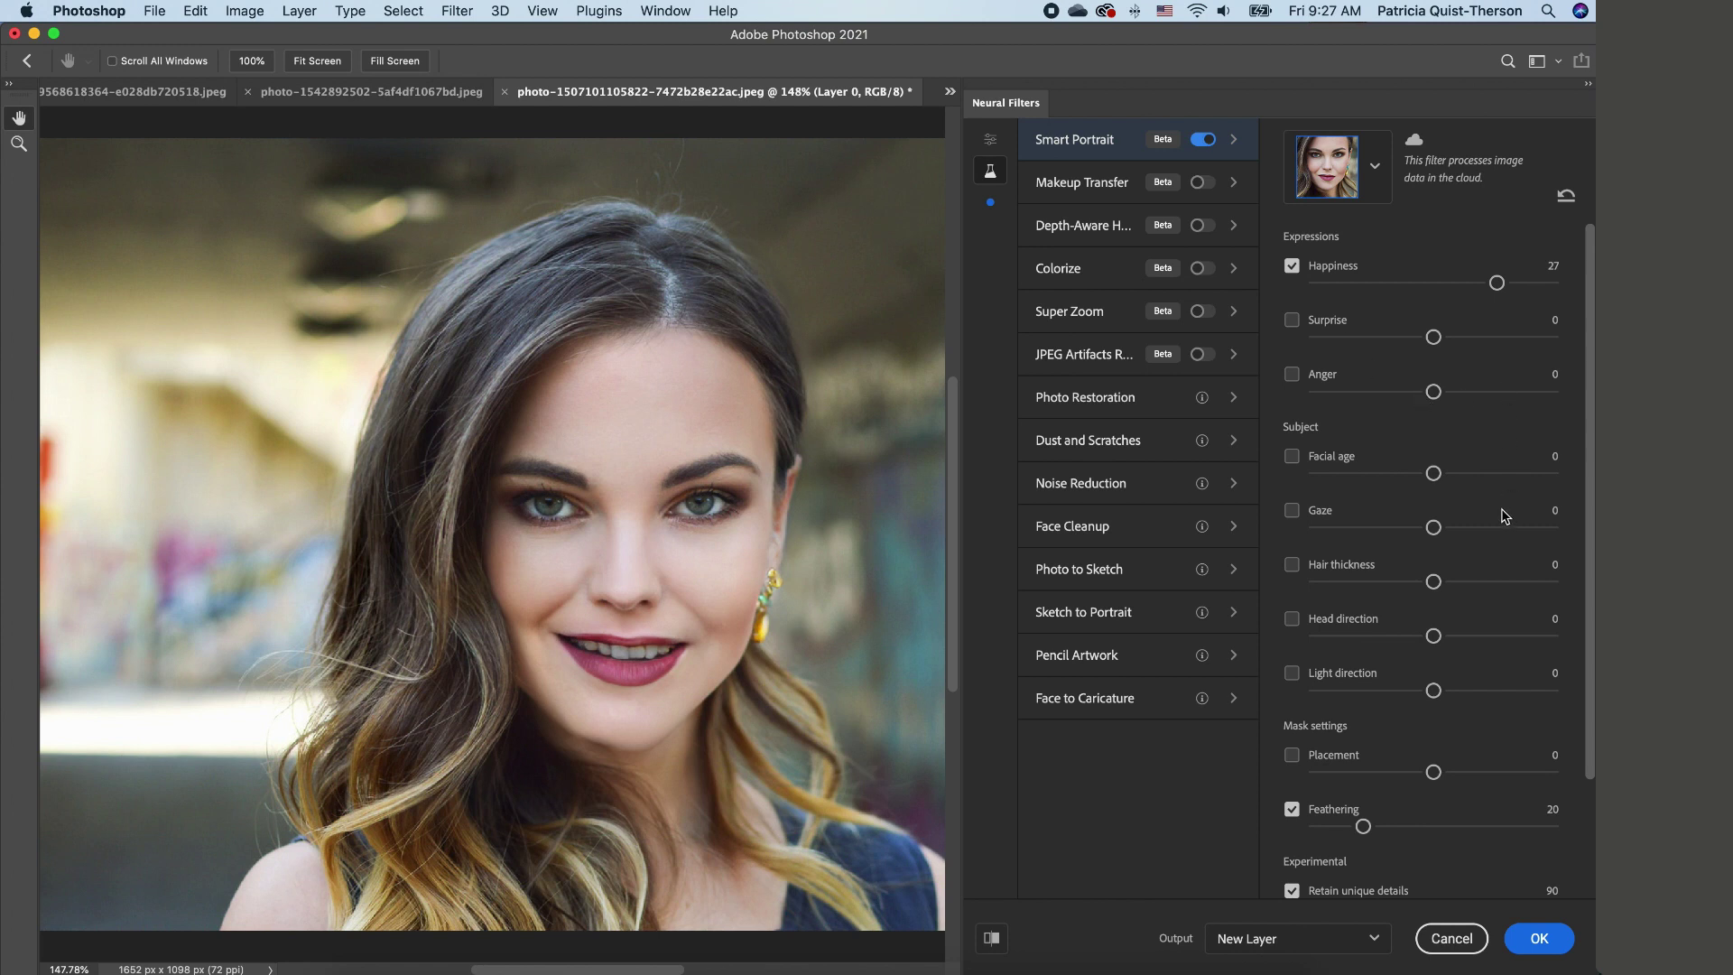
click(1291, 618)
drag(1435, 639, 1488, 639)
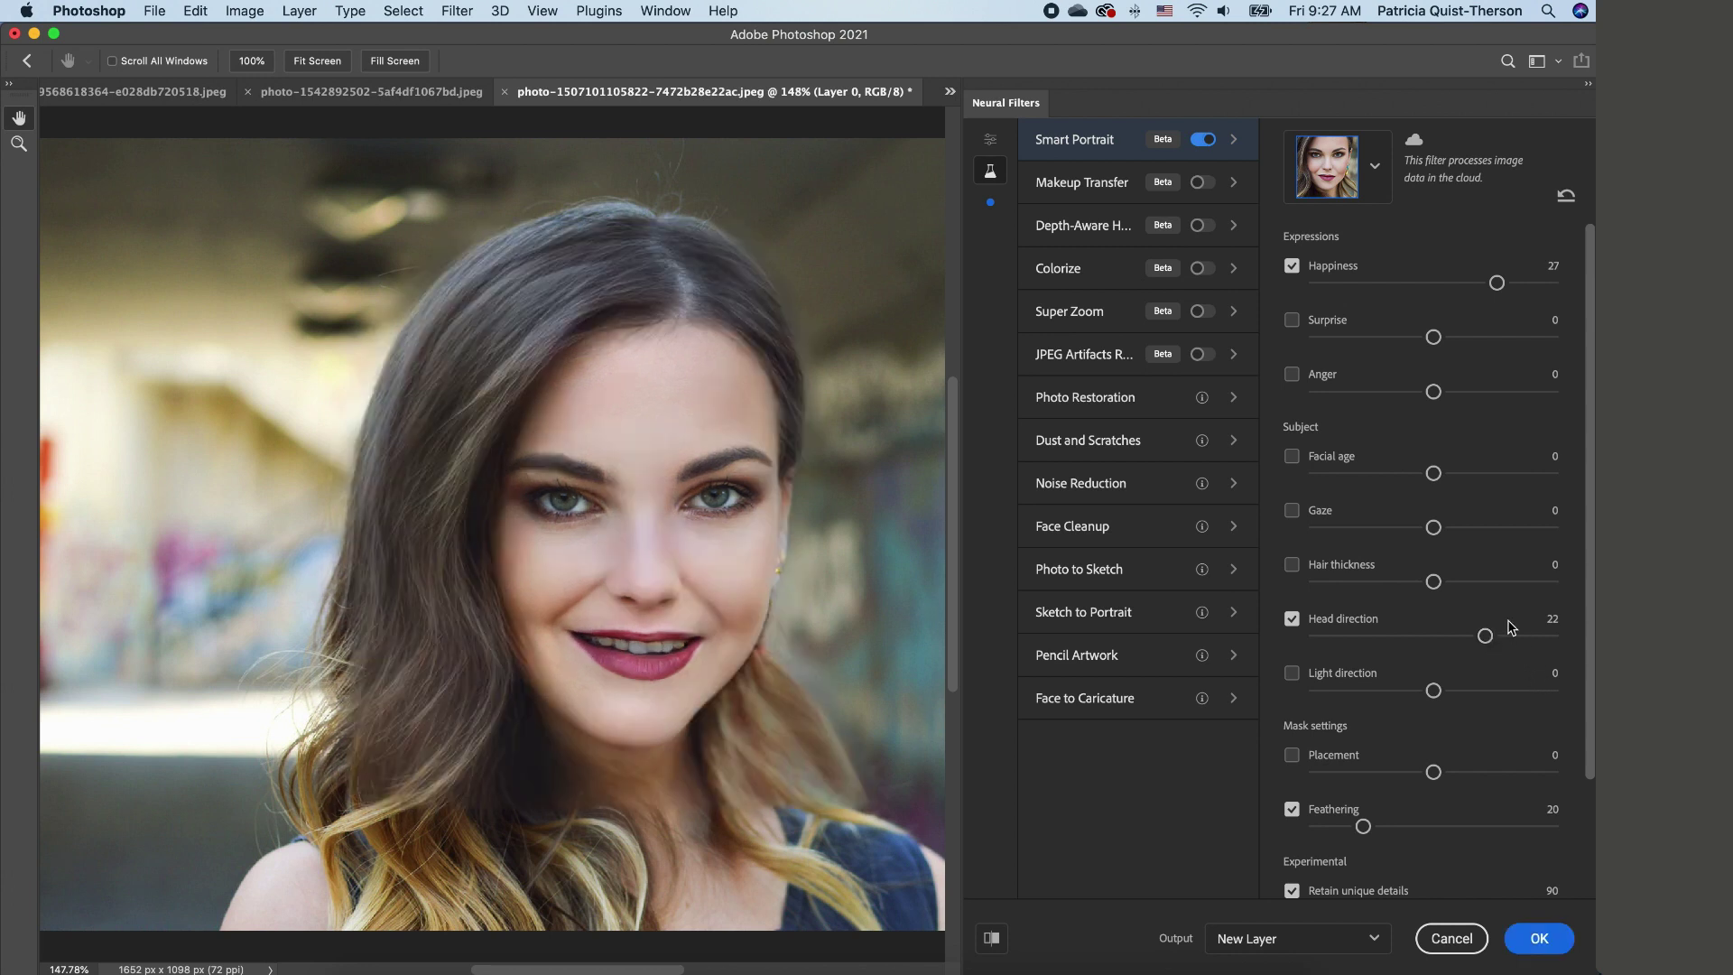
click(1517, 636)
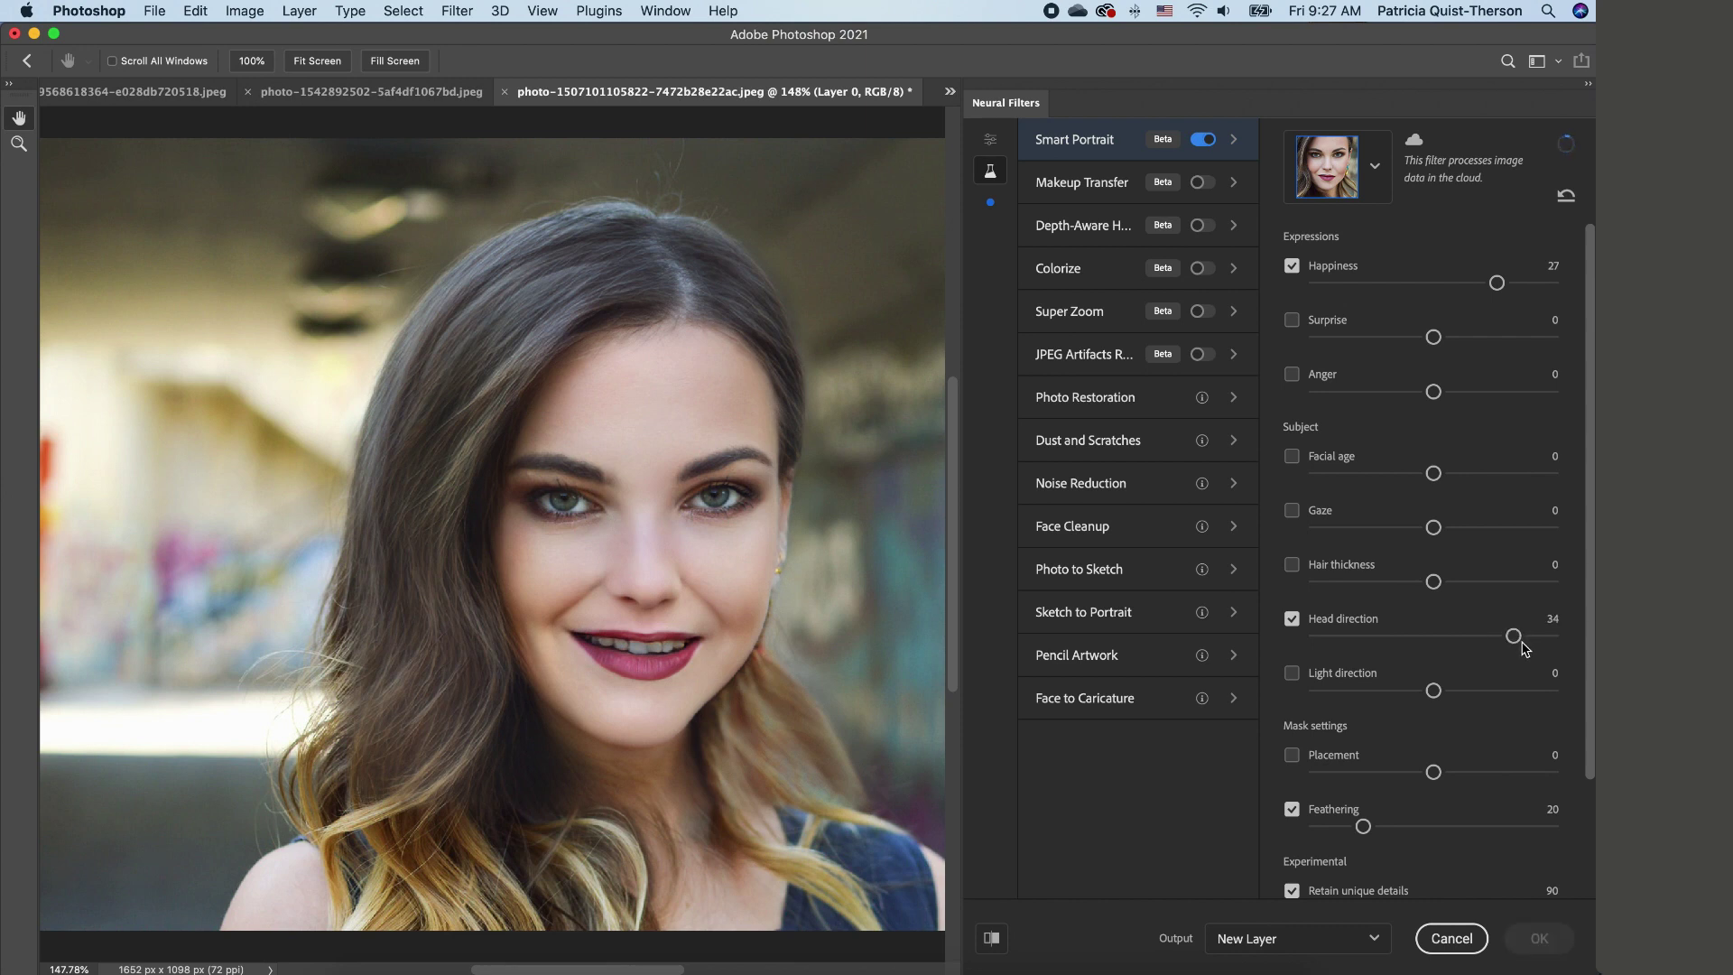
click(1530, 636)
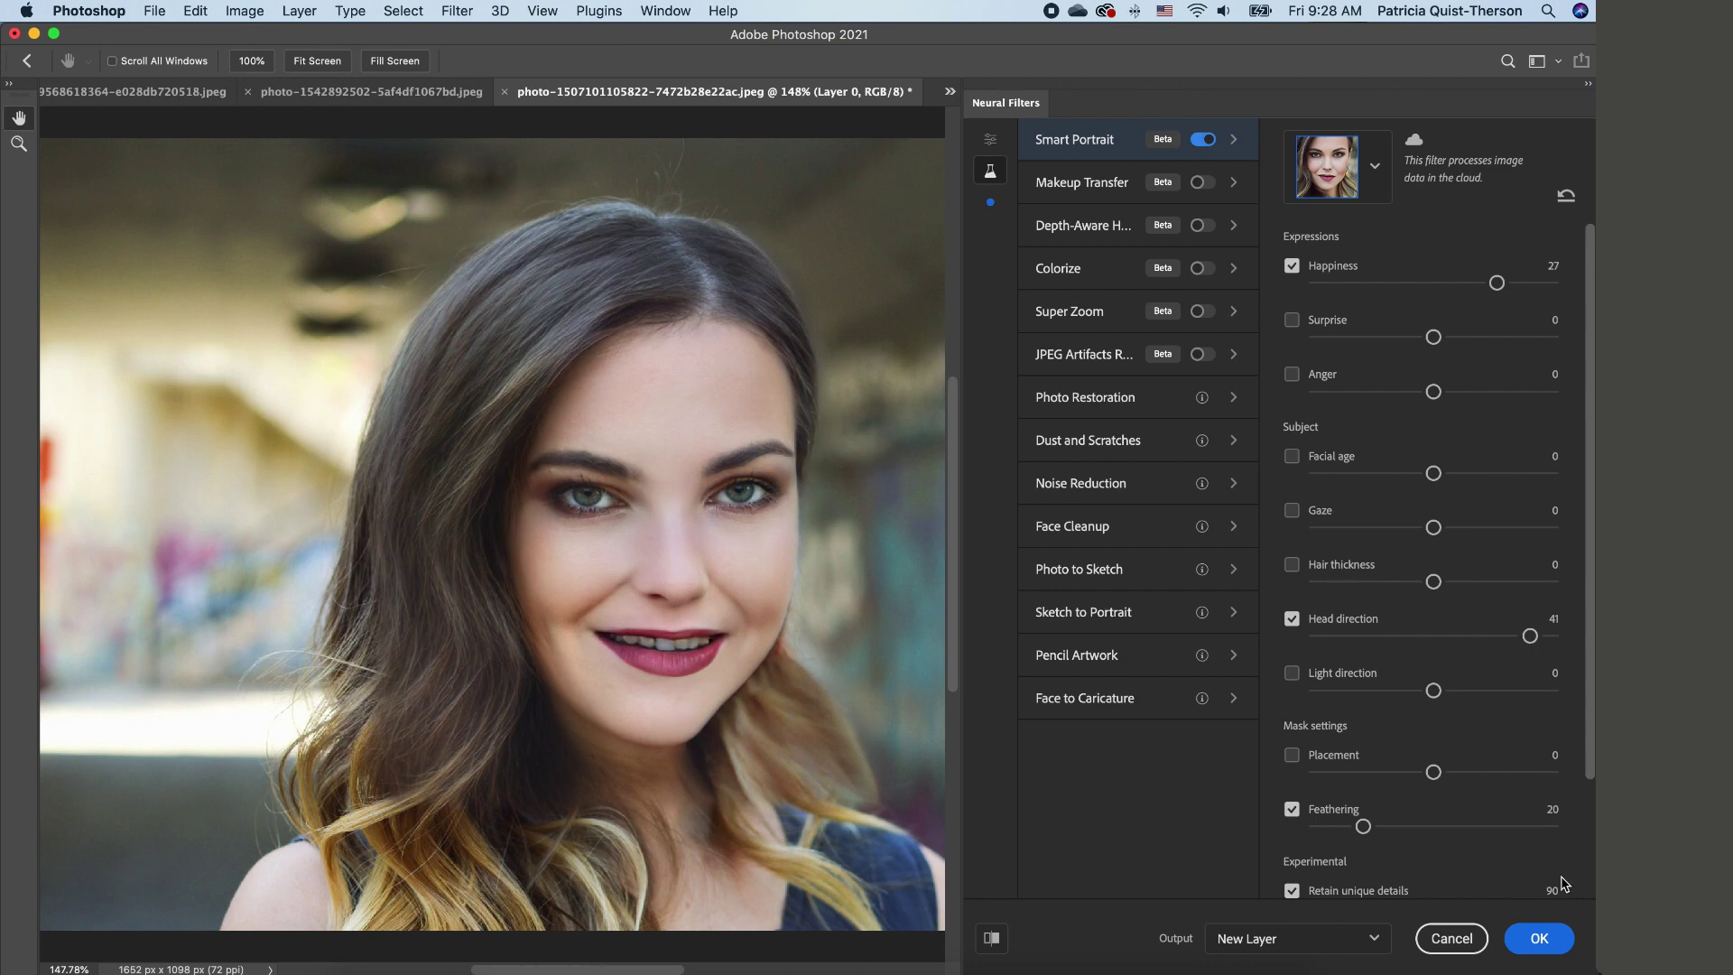
Step: Apply the Smart Portrait result to a new layer and compare it with the original portrait
click(1541, 939)
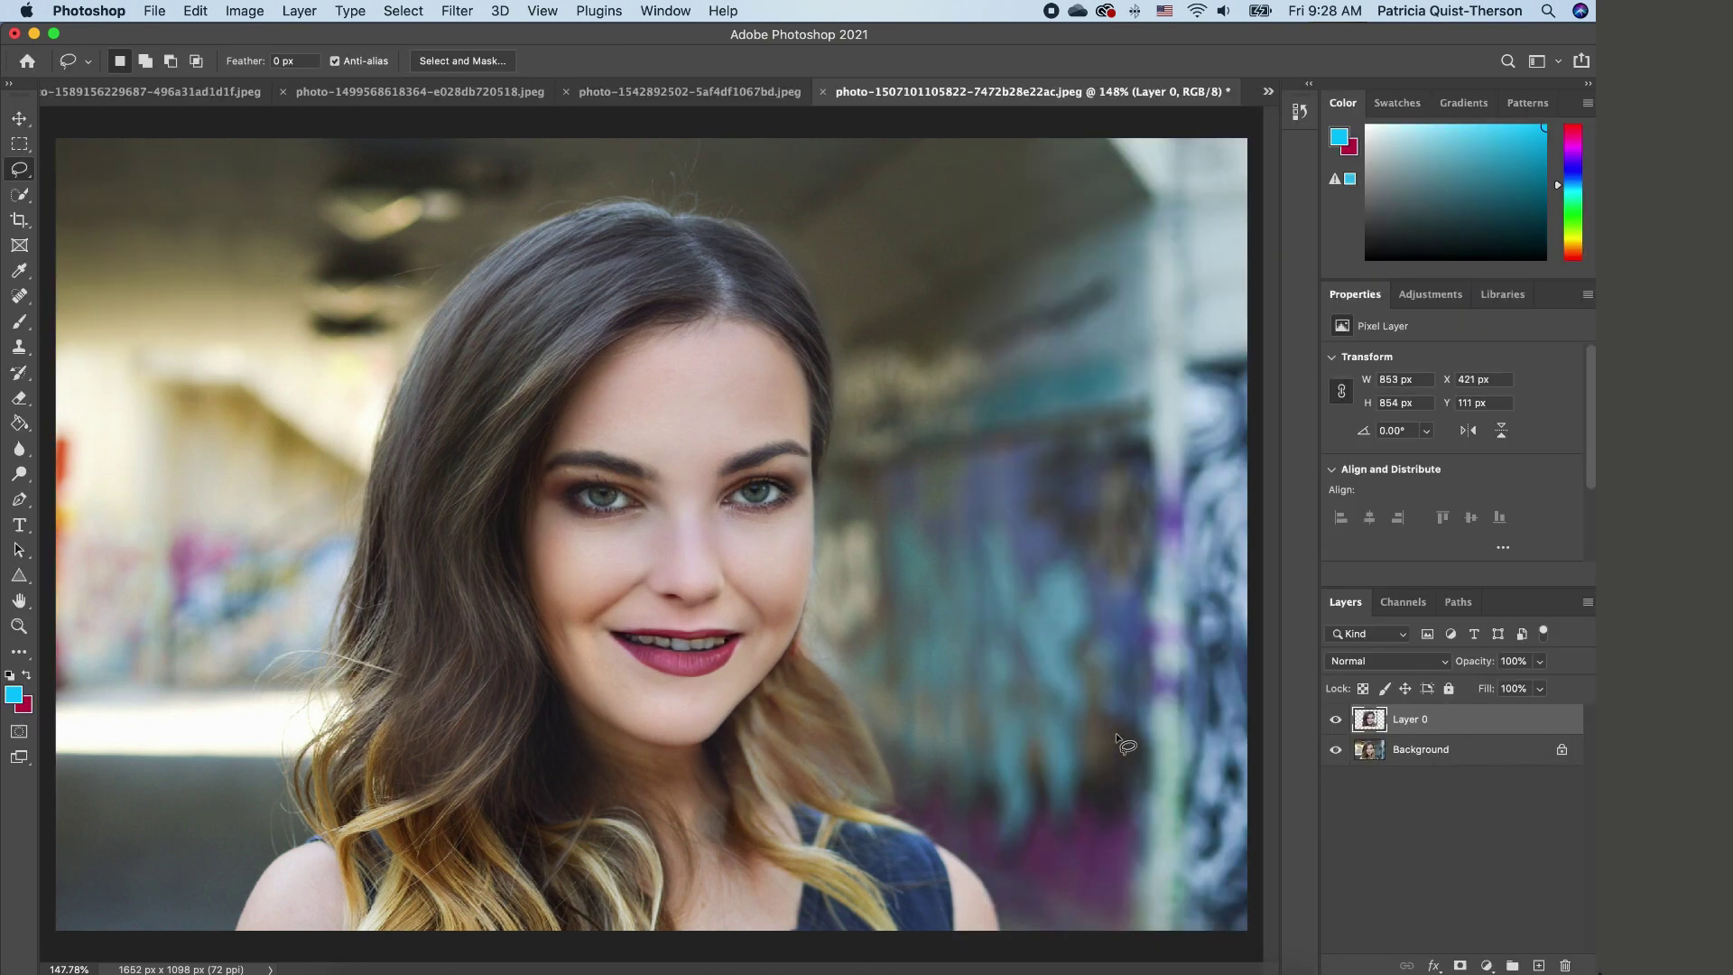
click(1336, 720)
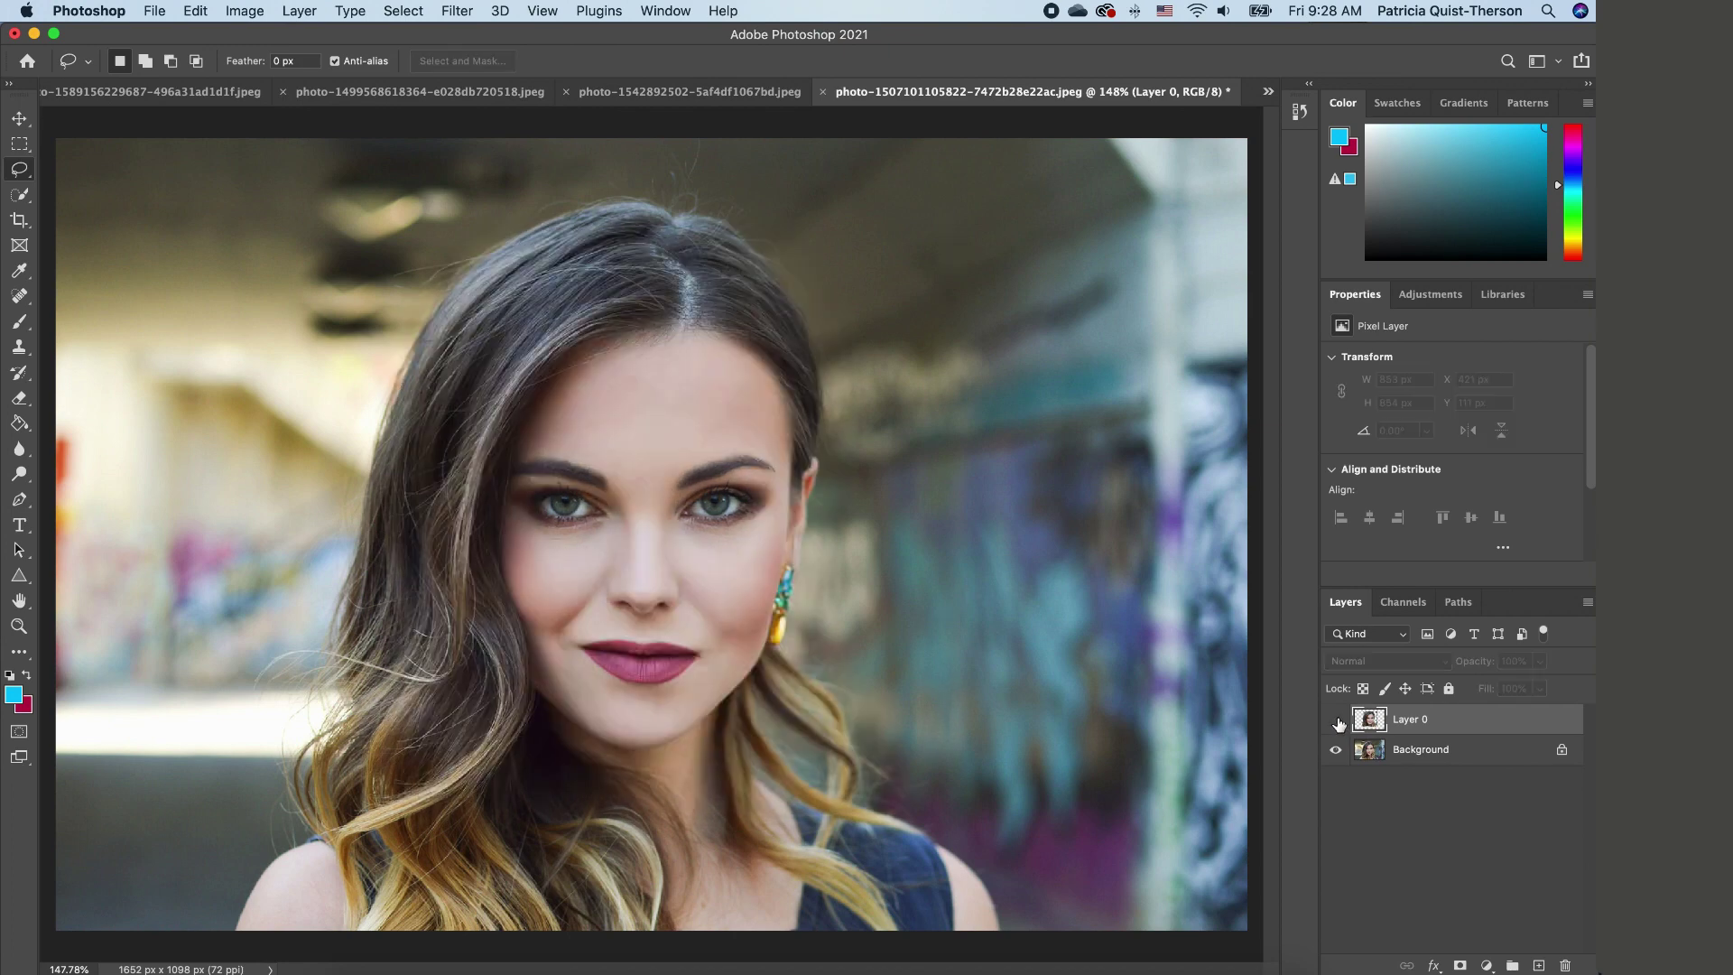
click(1336, 720)
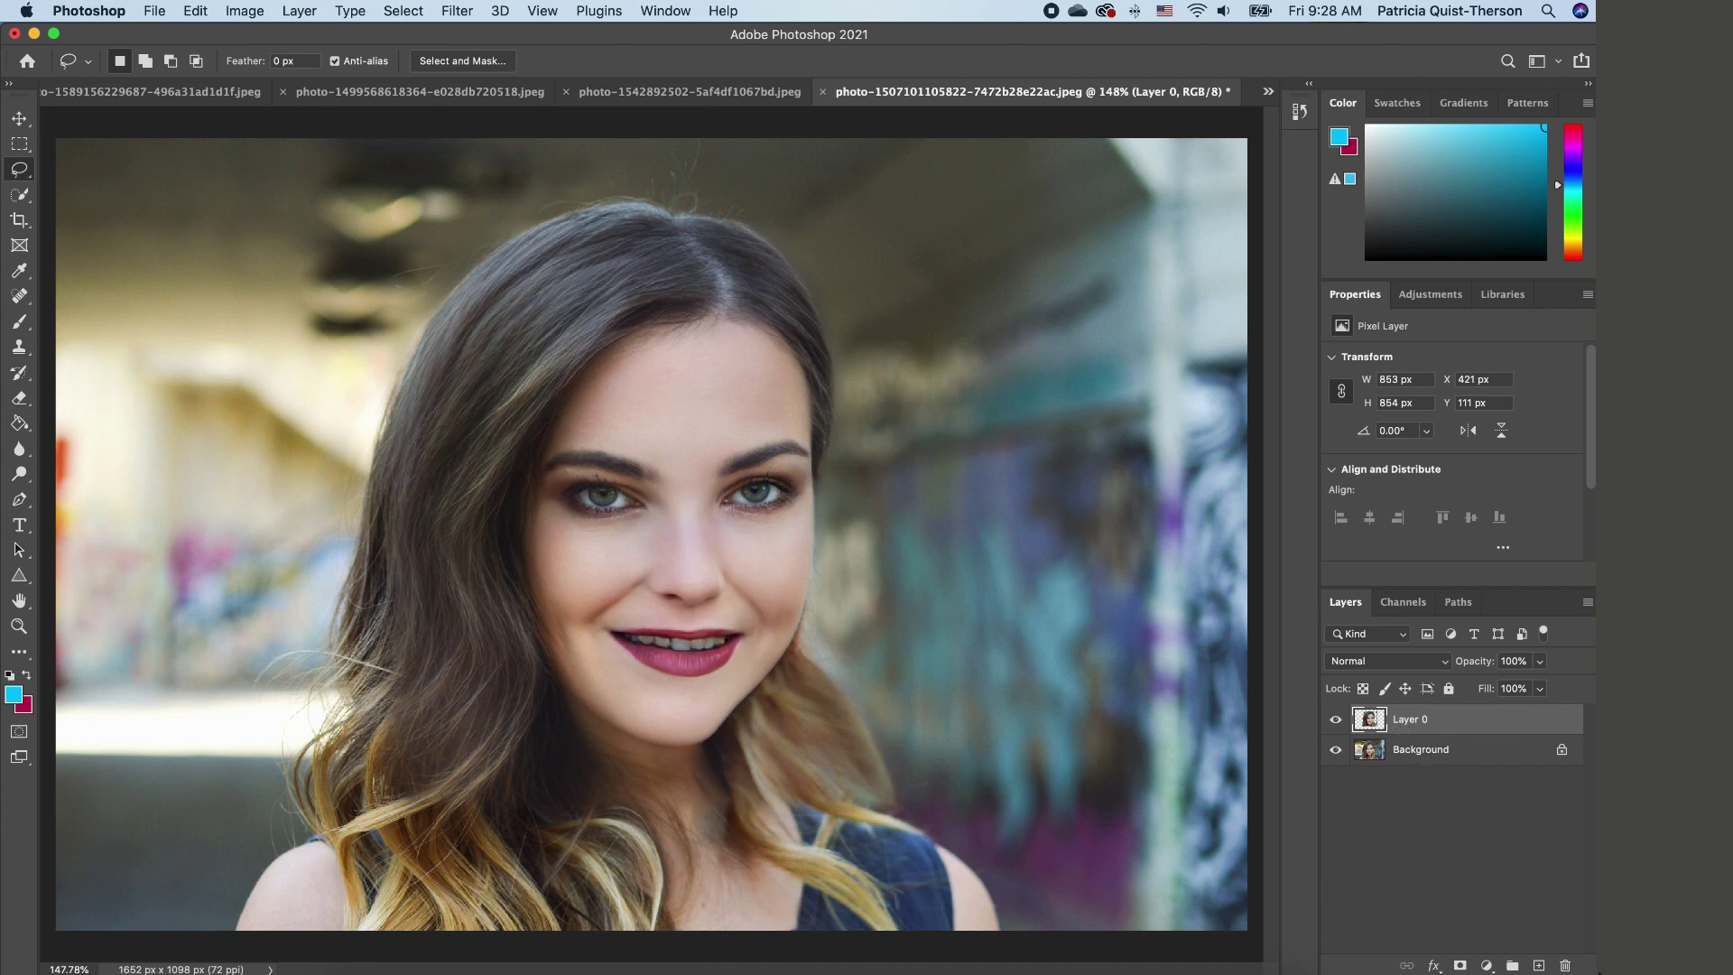
Step: Add a layer mask to Layer 0, paint black over the hair to restore its original detail, and compare before and after
click(1460, 965)
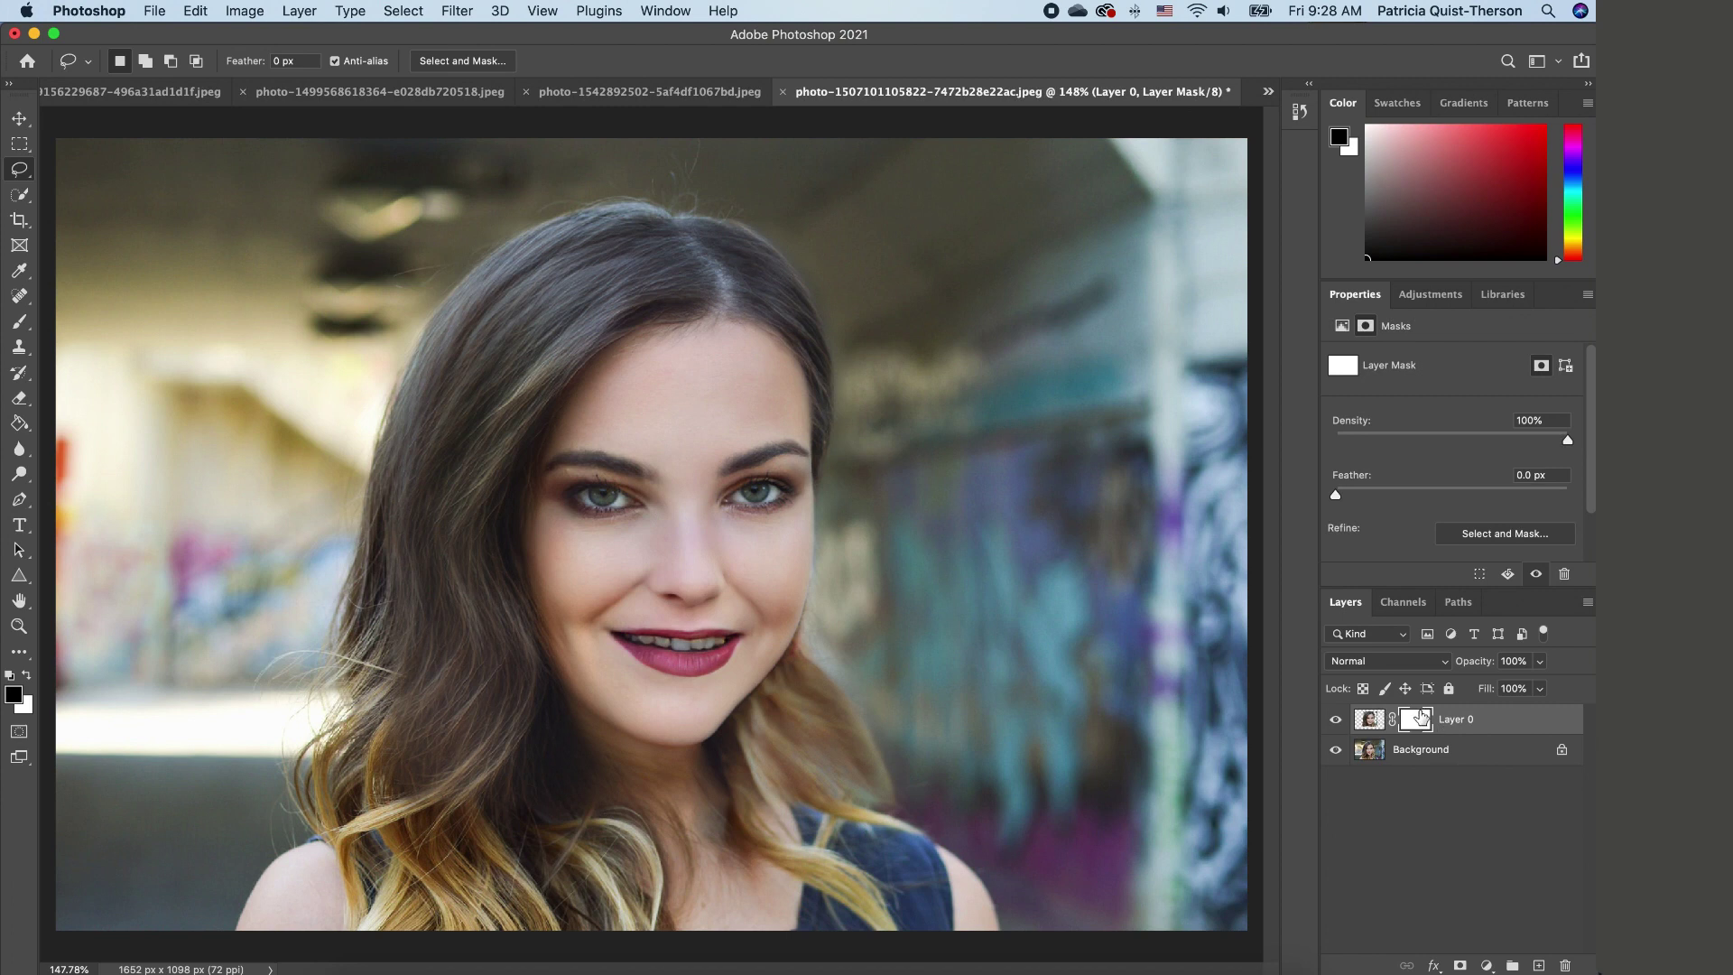
click(19, 322)
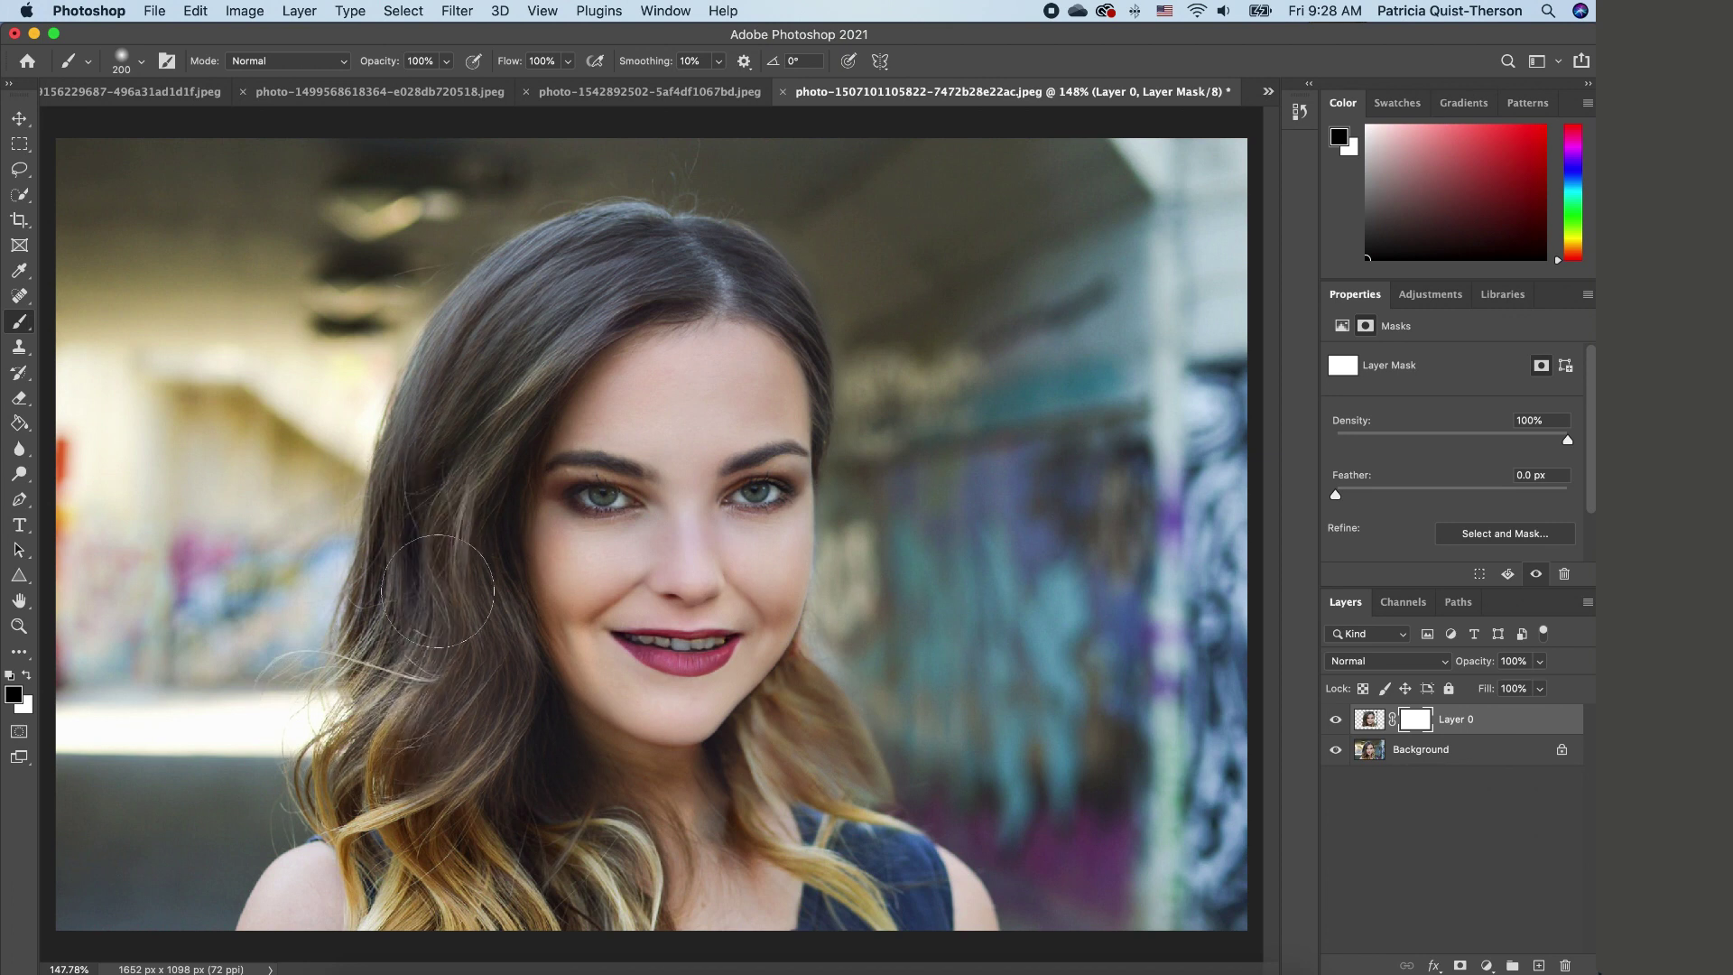
mouse_move(443, 821)
mouse_down()
mouse_move(470, 514)
mouse_move(487, 565)
mouse_move(471, 686)
mouse_move(496, 776)
mouse_up()
key(super+z)
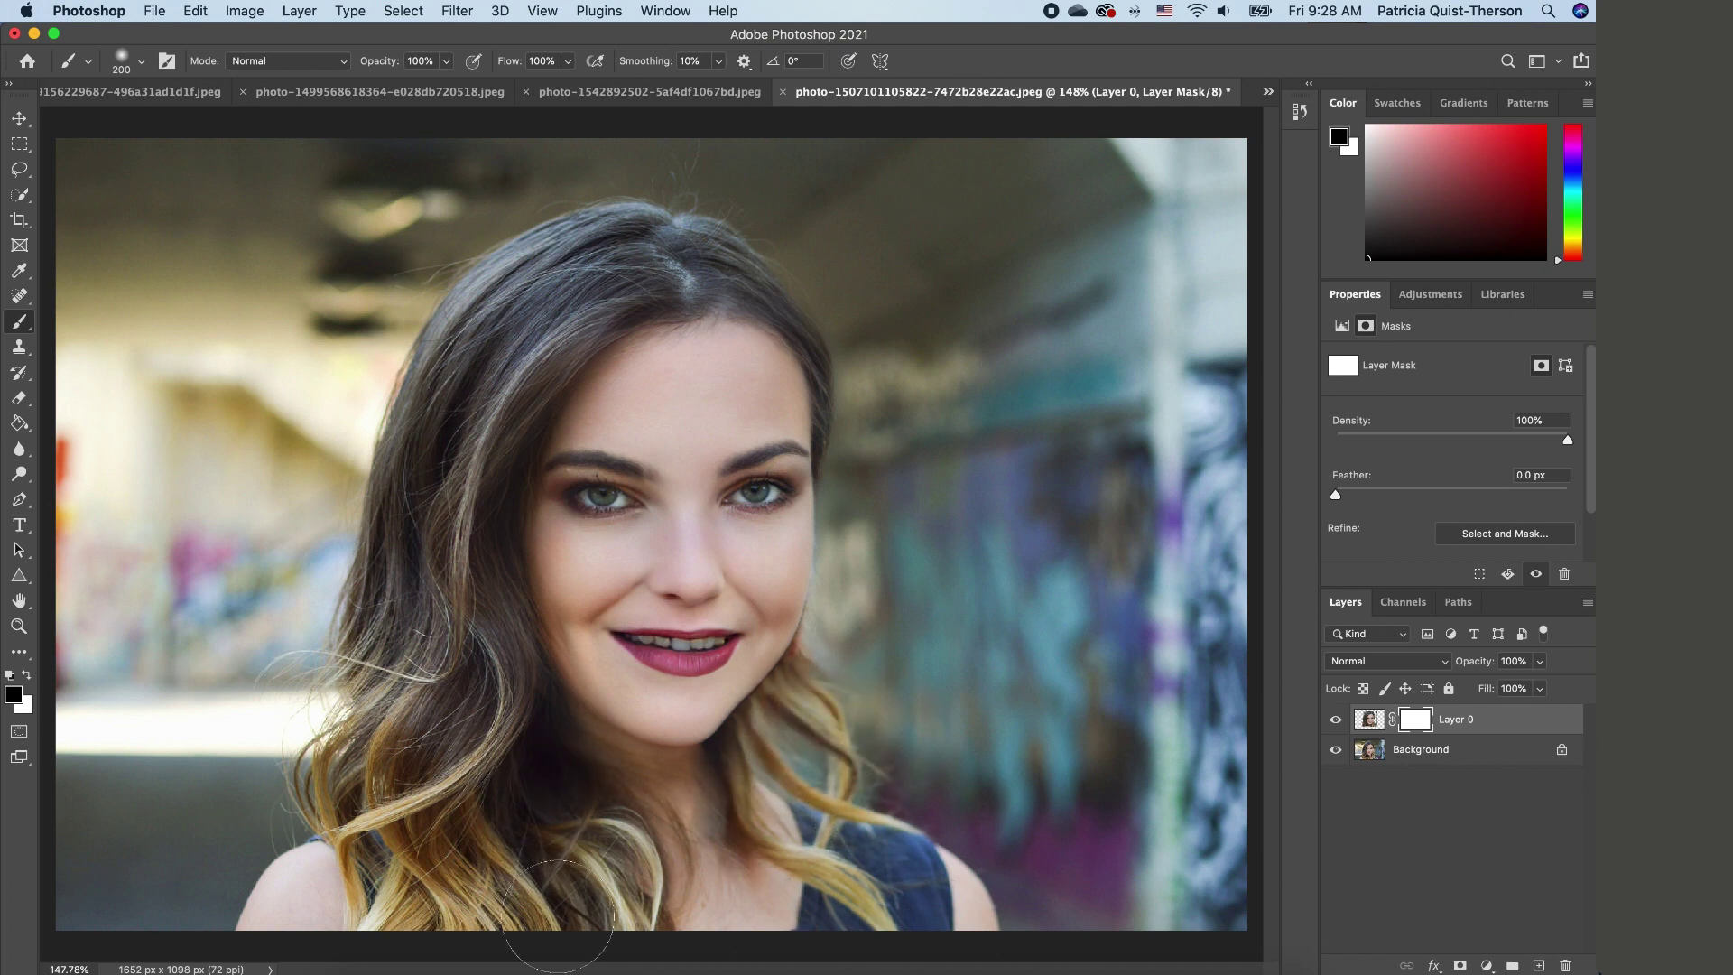
mouse_move(351, 774)
mouse_down()
mouse_move(317, 906)
mouse_move(520, 827)
mouse_up()
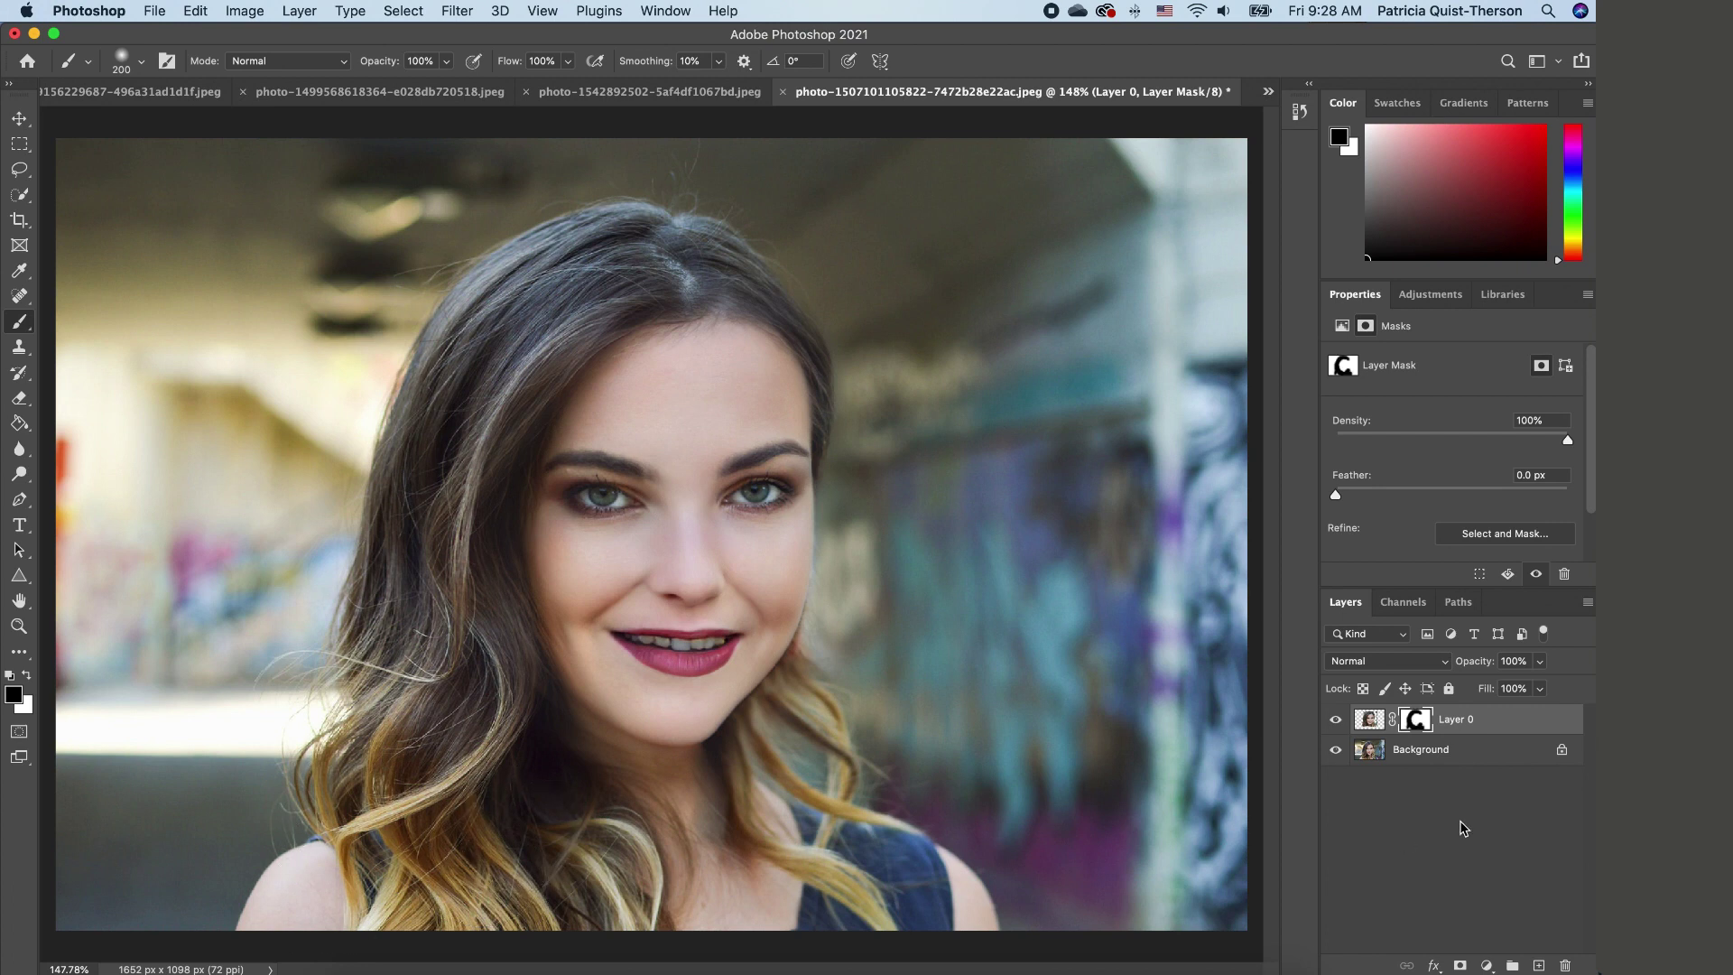
click(1337, 720)
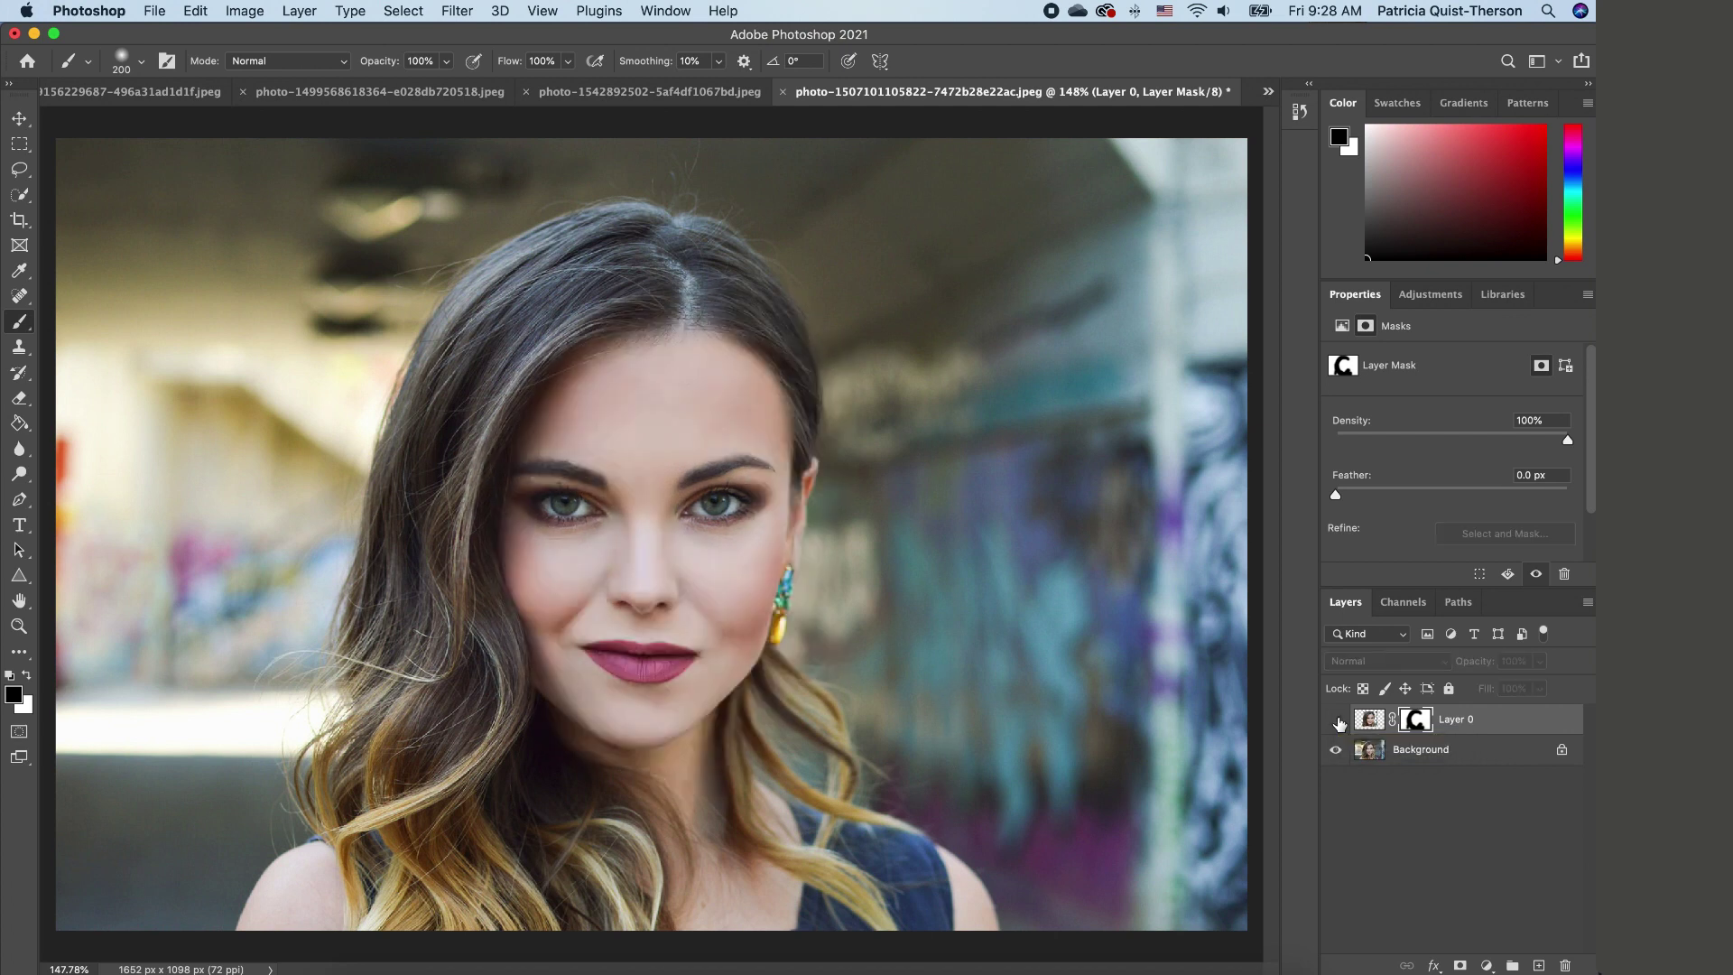
click(1337, 720)
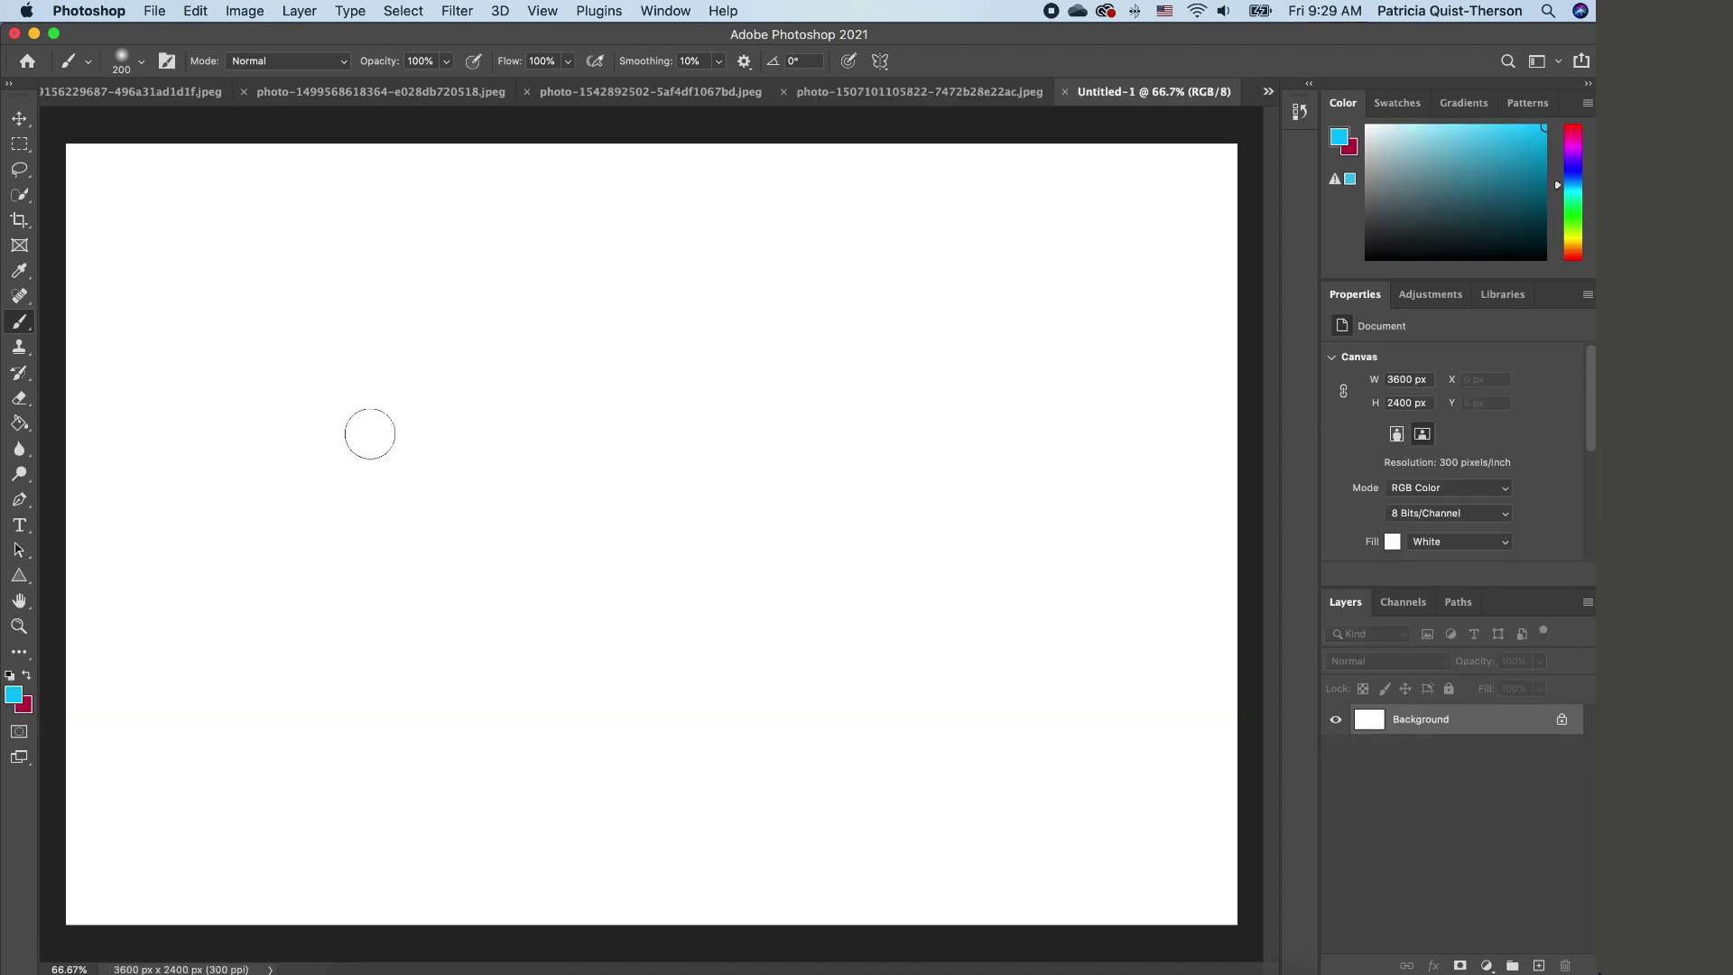
Step: Draw a blue triangle about 1952 by 1780 px on the blank canvas and round its corners to about 190 px
click(19, 575)
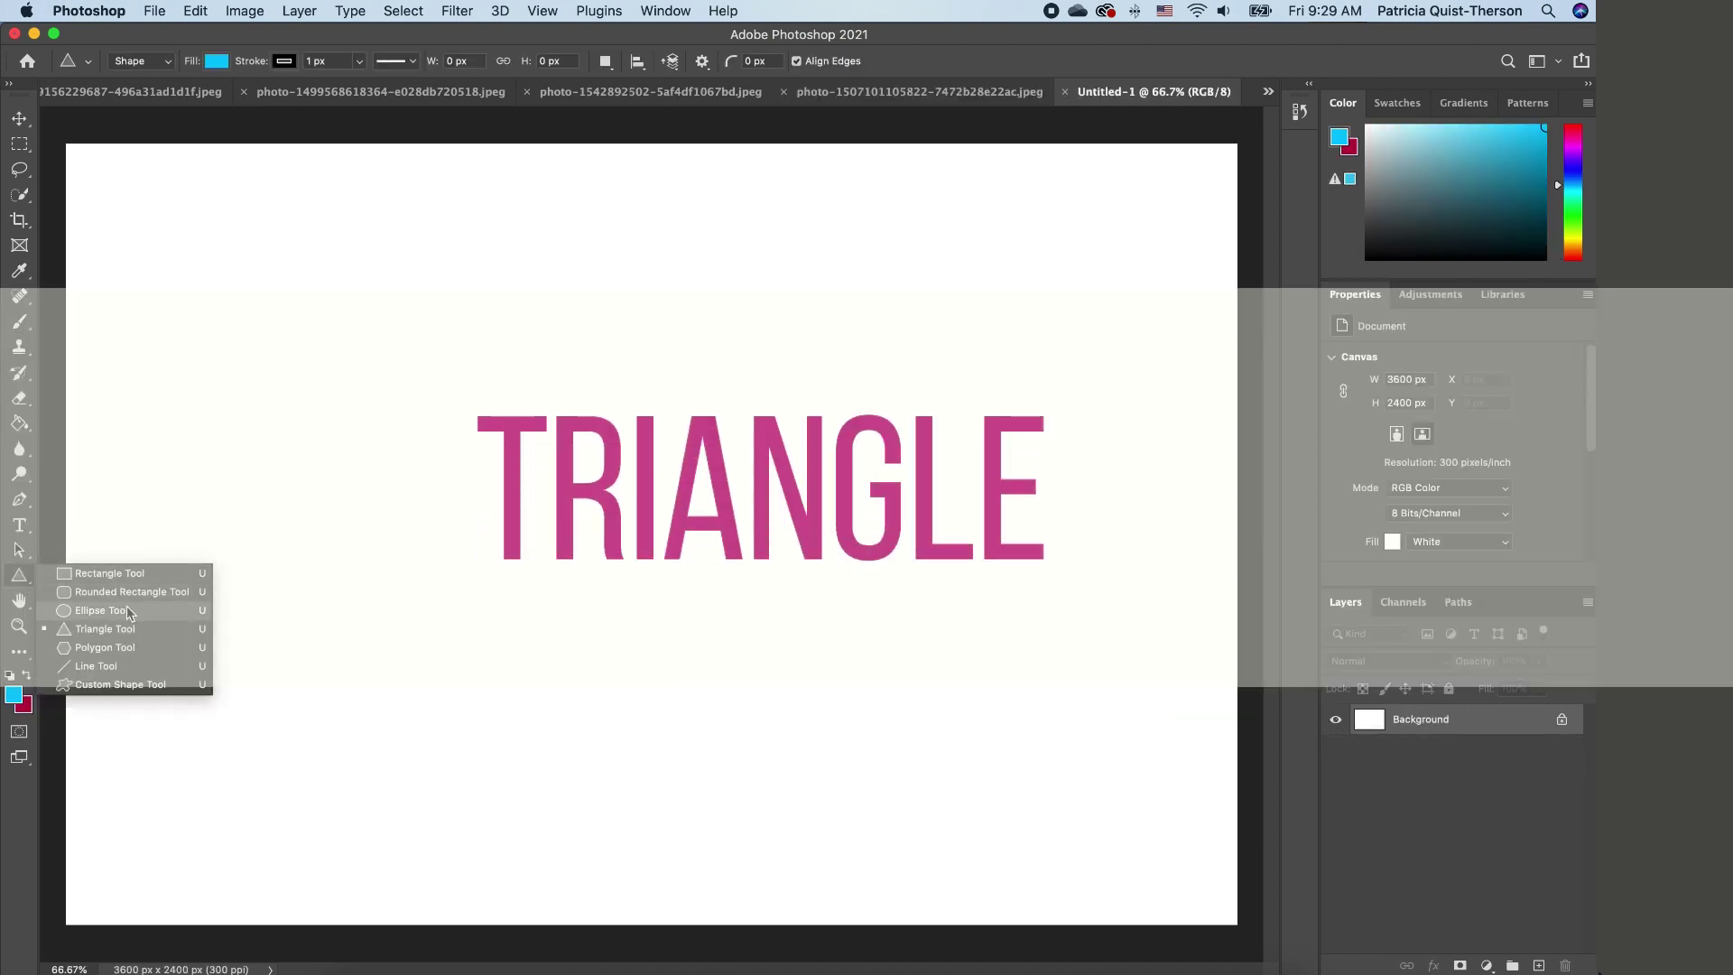
click(101, 629)
drag(403, 252, 1036, 829)
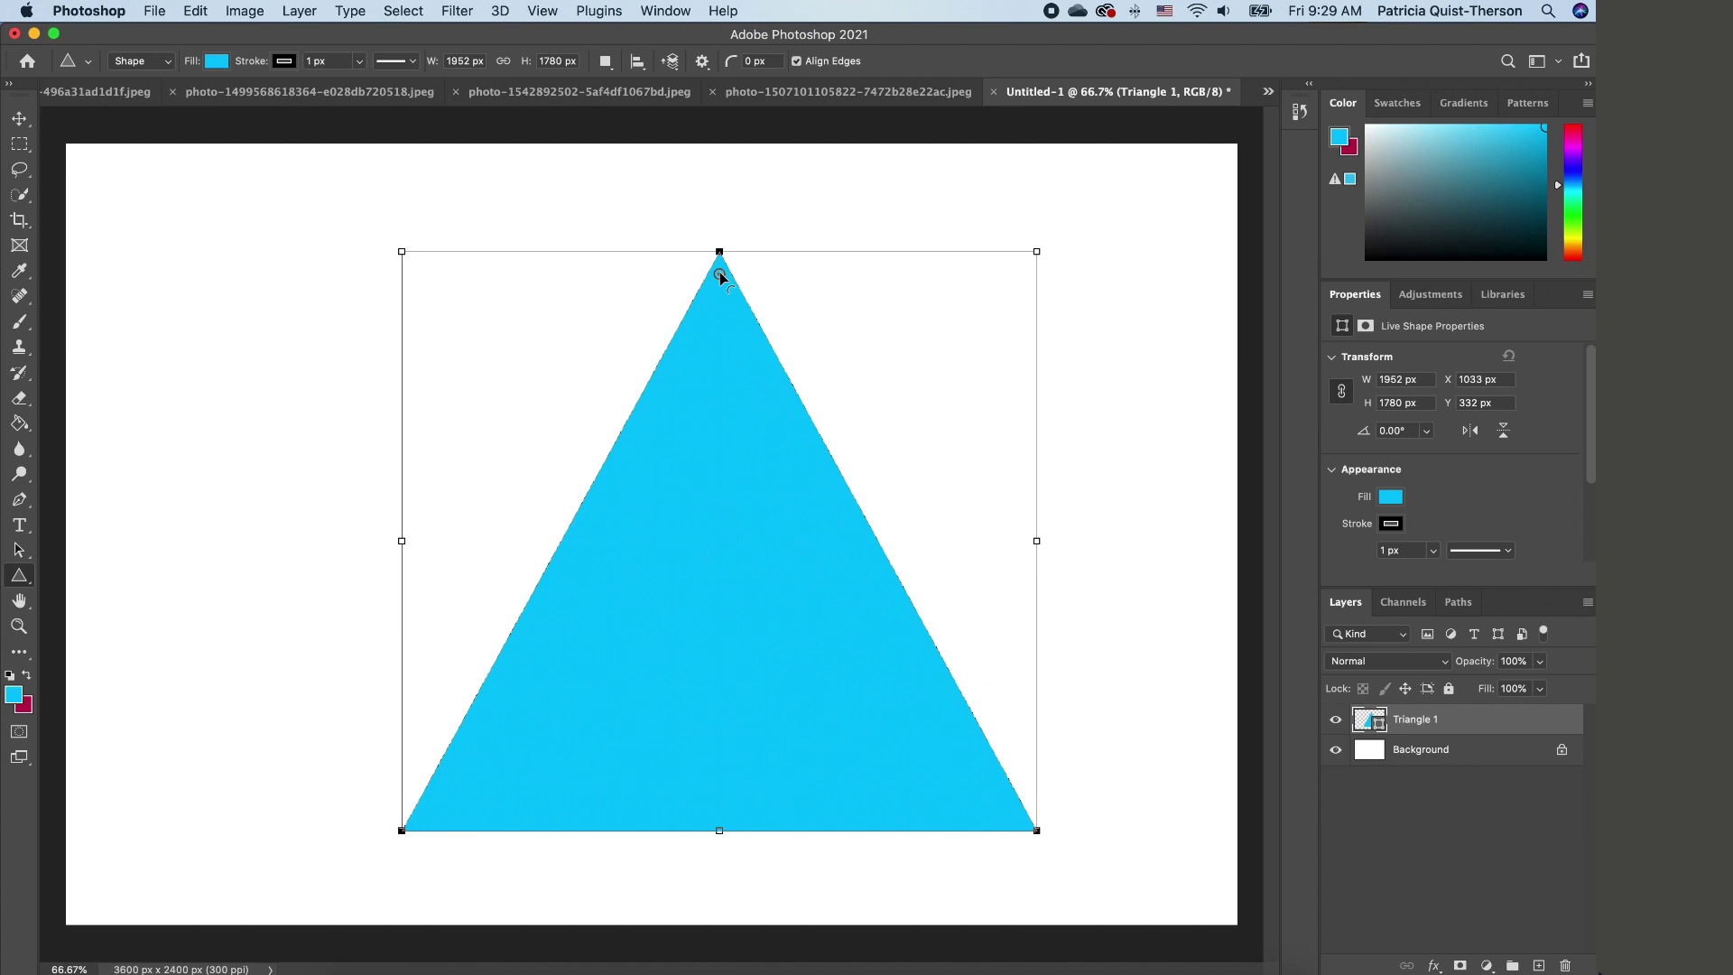
drag(719, 275, 722, 382)
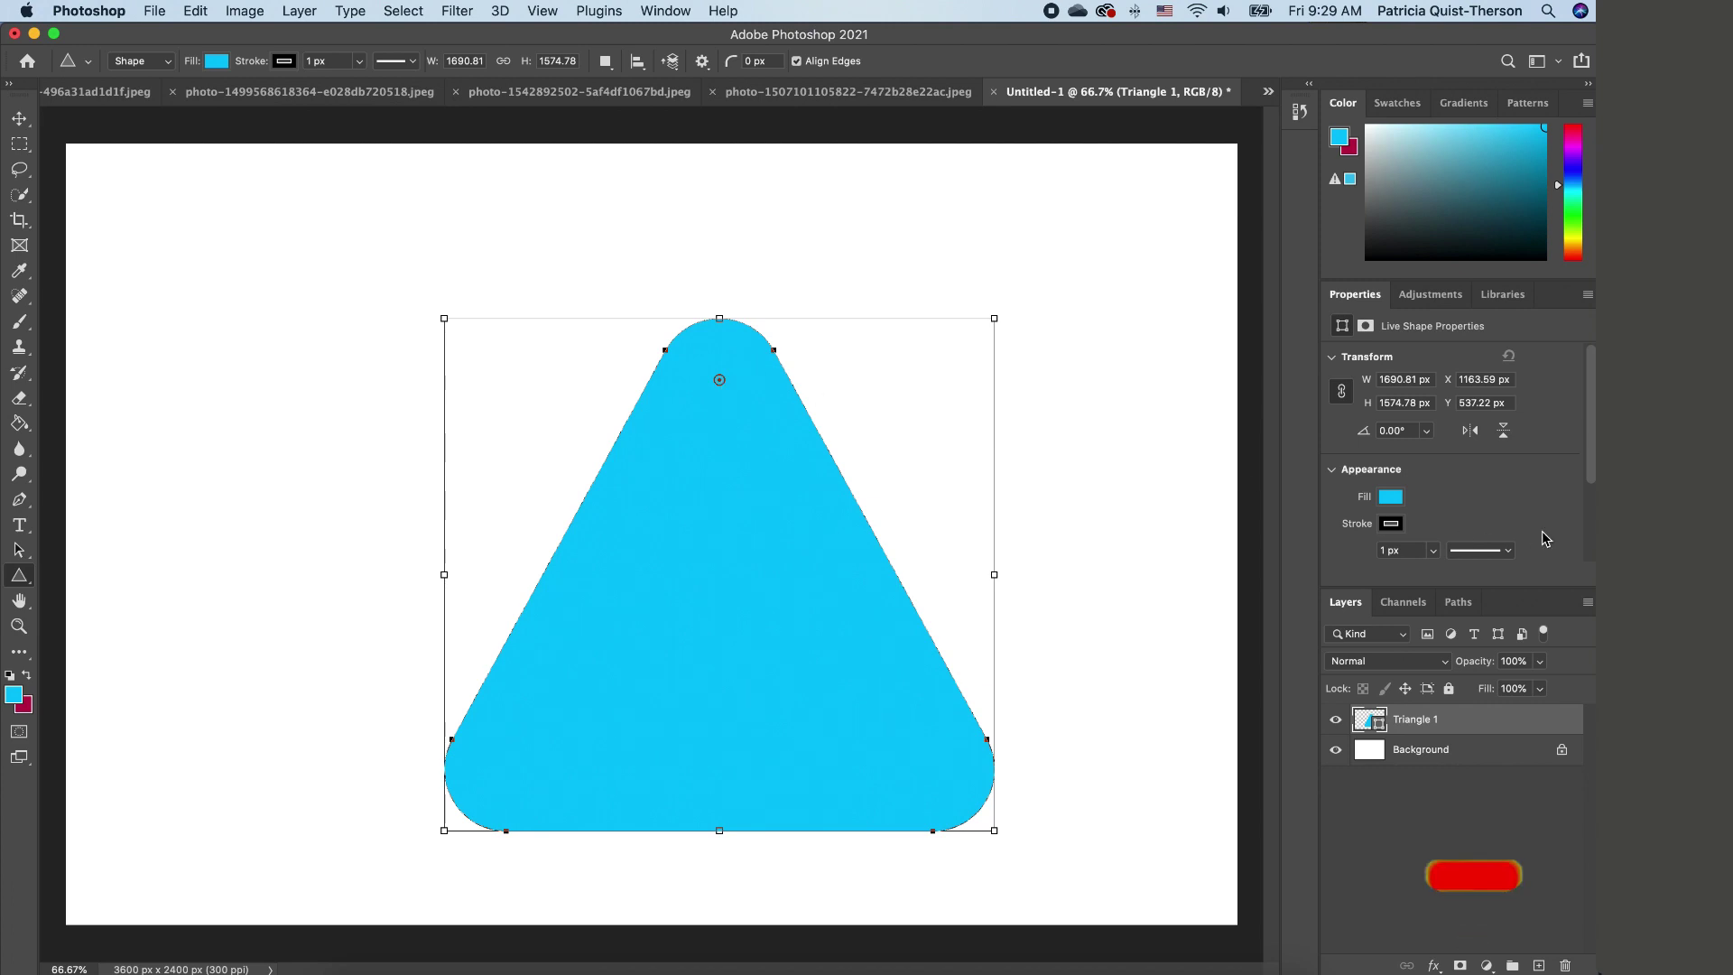
Step: Try the dotted stroke type on the triangle's thin outline and return it to a solid line
scroll(1593, 460, down, 3)
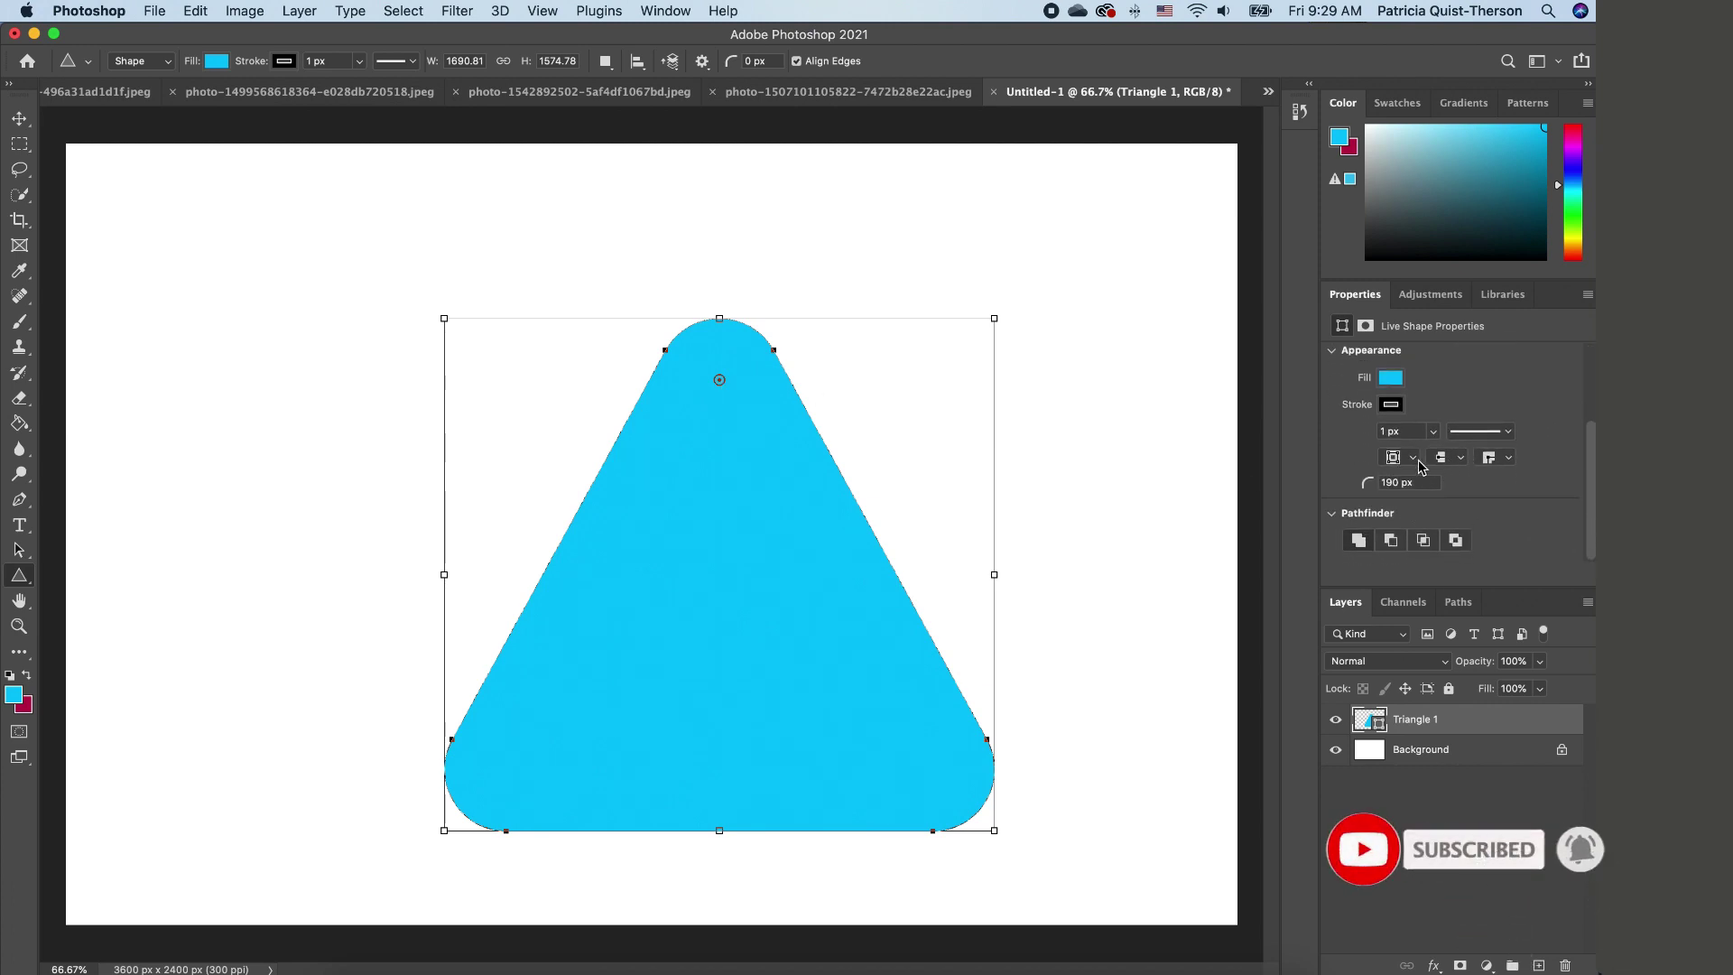
click(1512, 437)
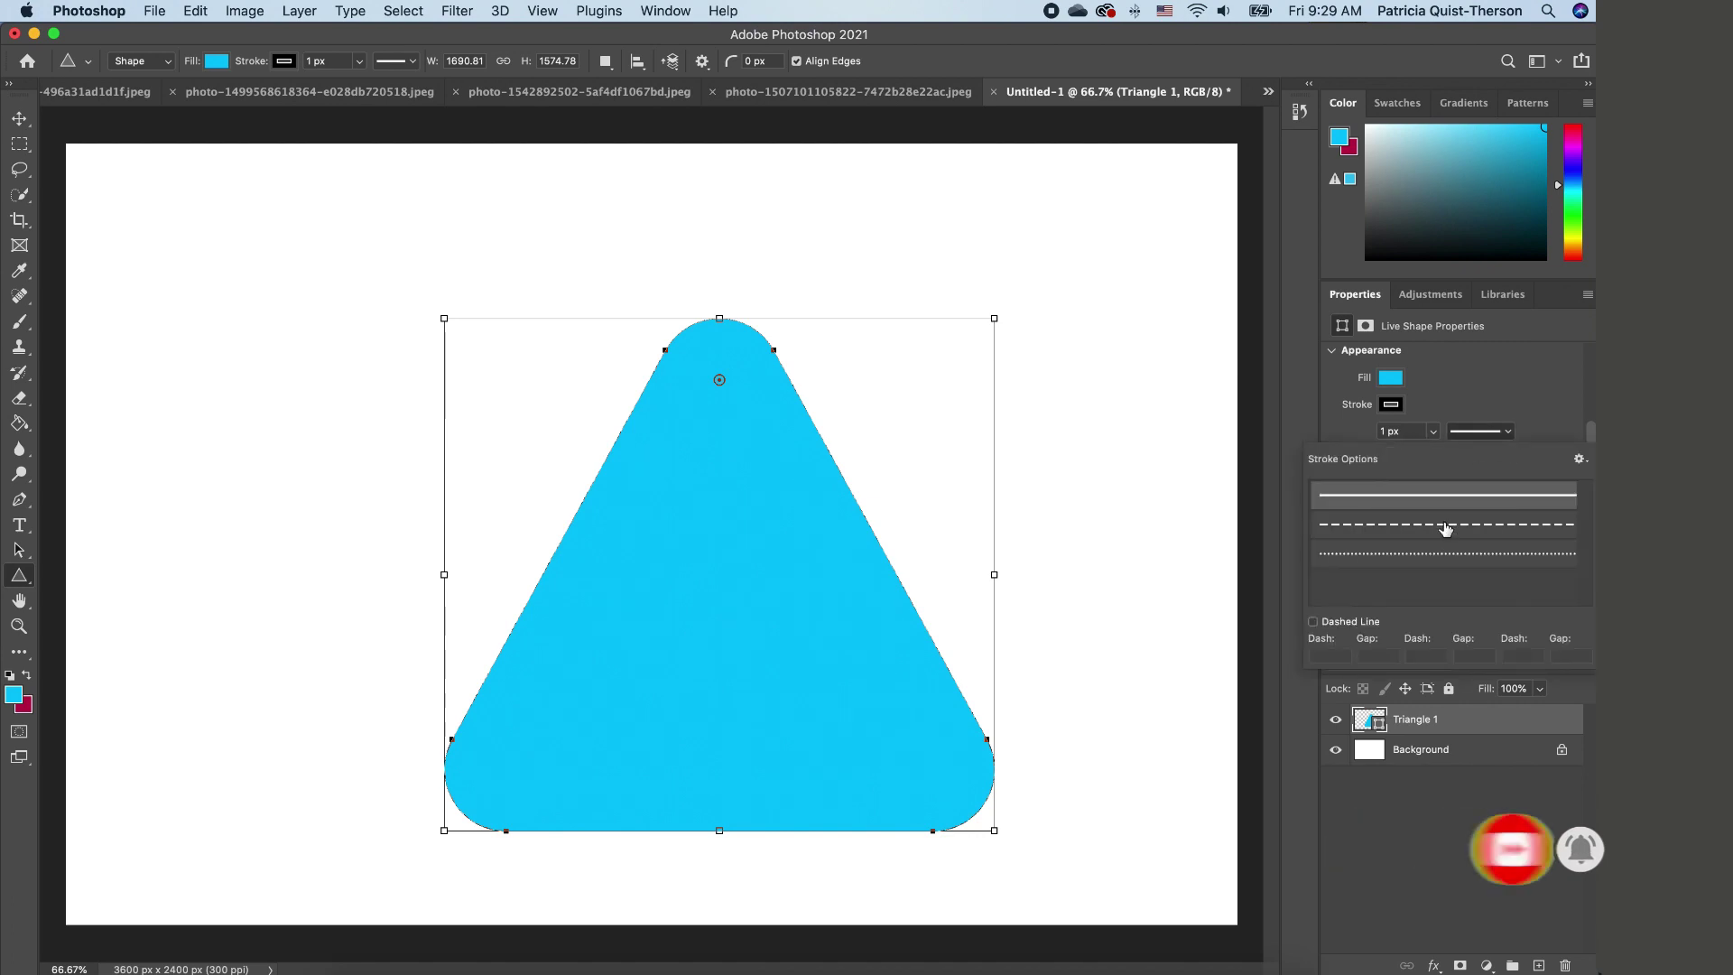
click(1449, 549)
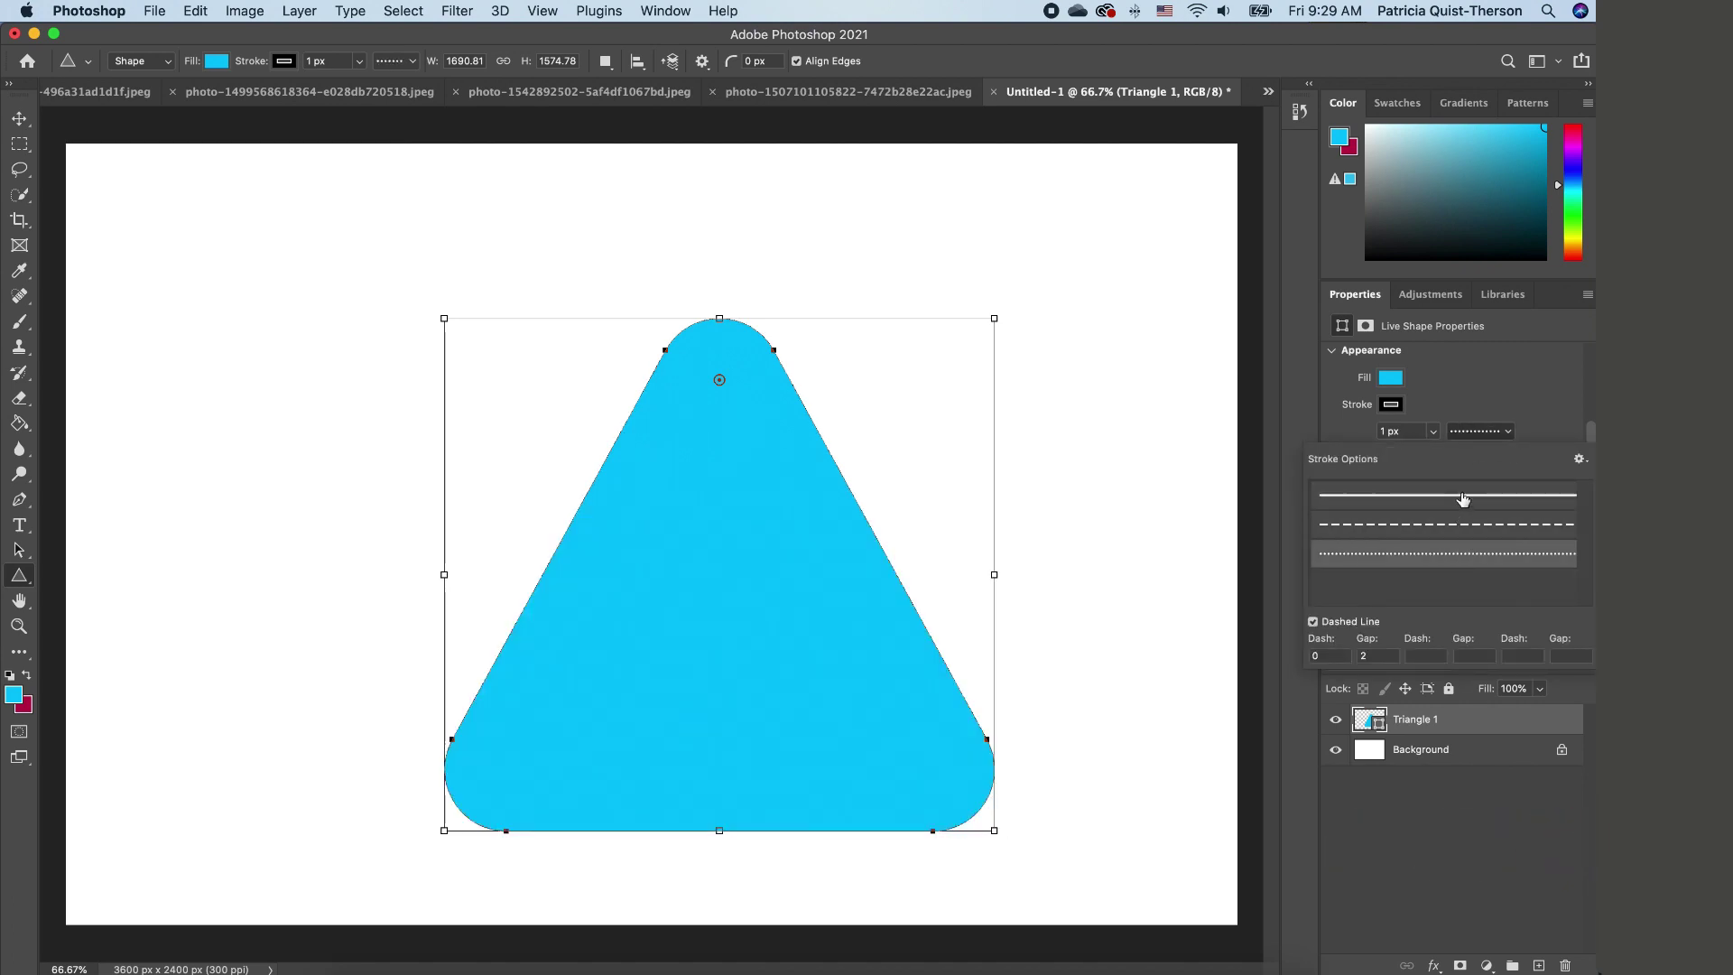
click(1460, 497)
Step: Set the triangle's stroke width to 25 px and its stroke type to dotted
click(1376, 428)
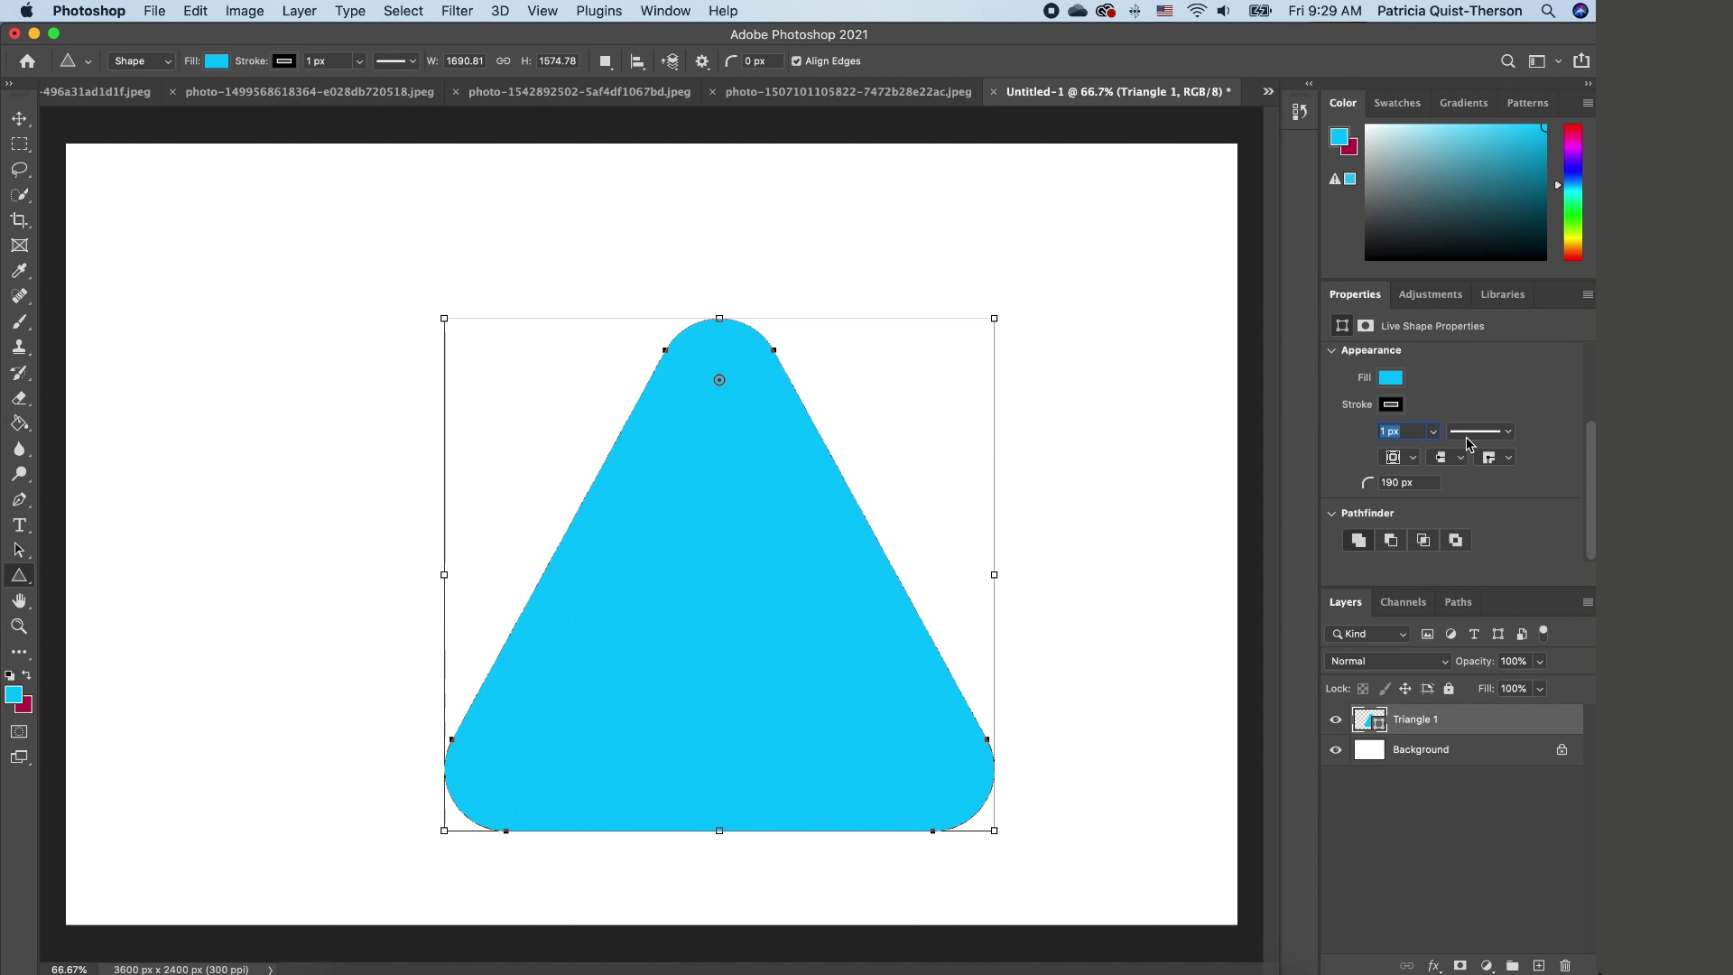
text(25)
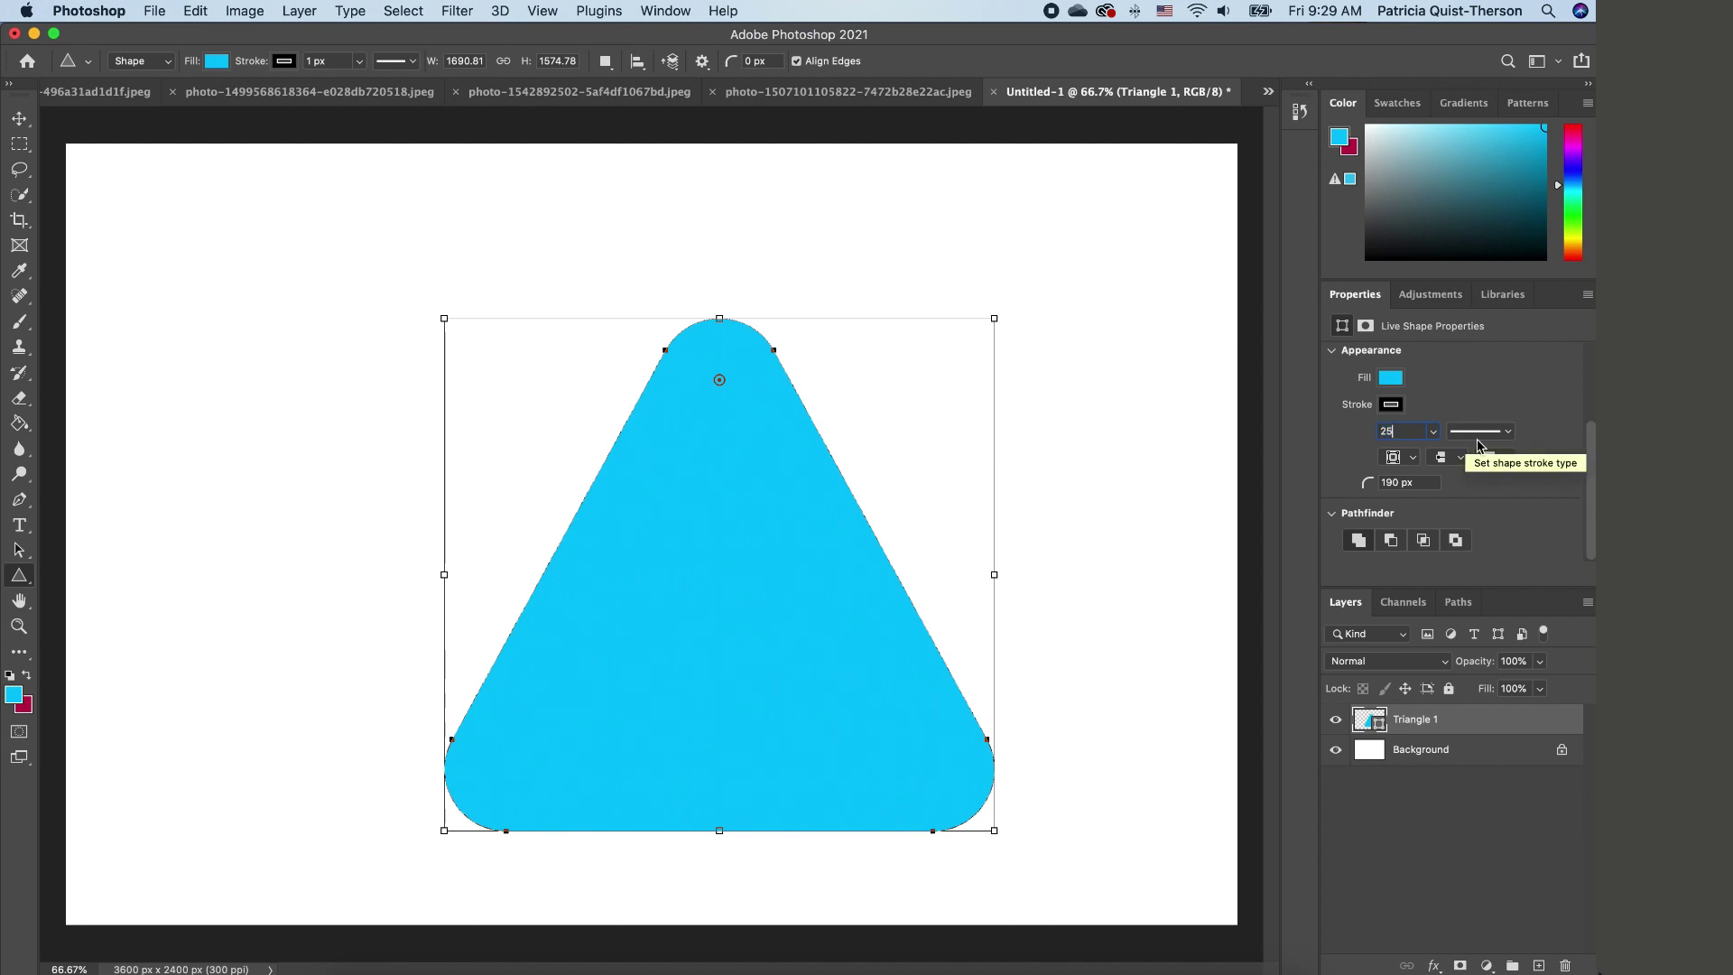
key(Return)
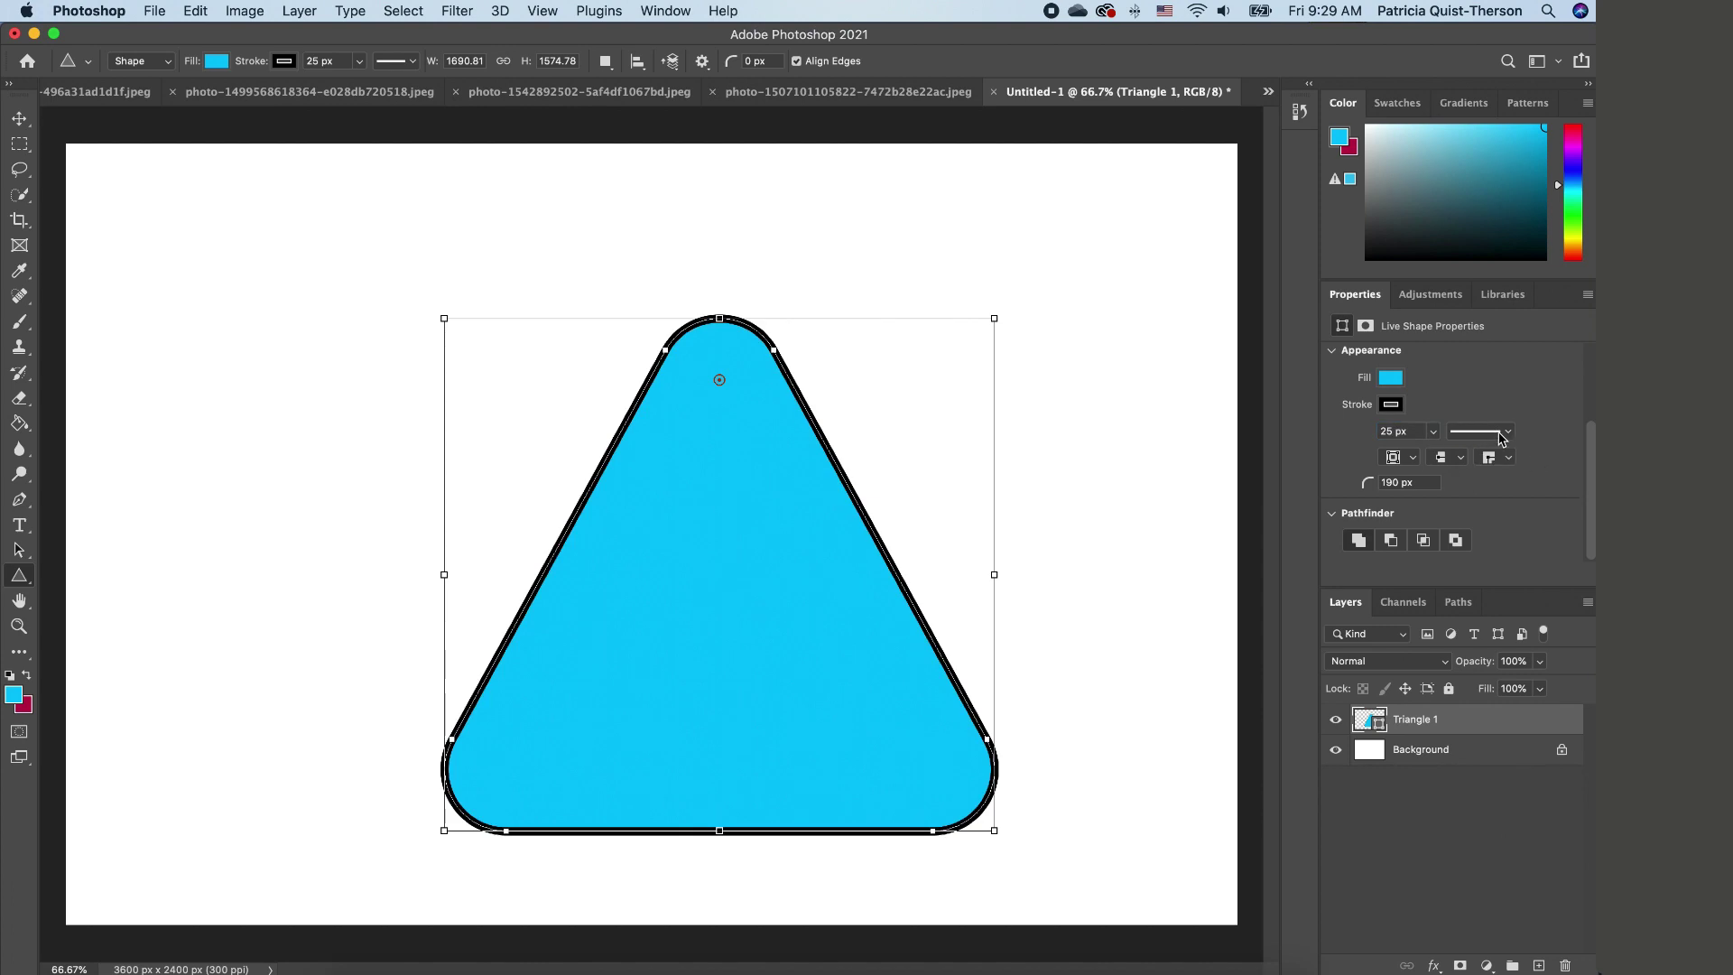
click(1505, 432)
click(1447, 526)
click(1443, 553)
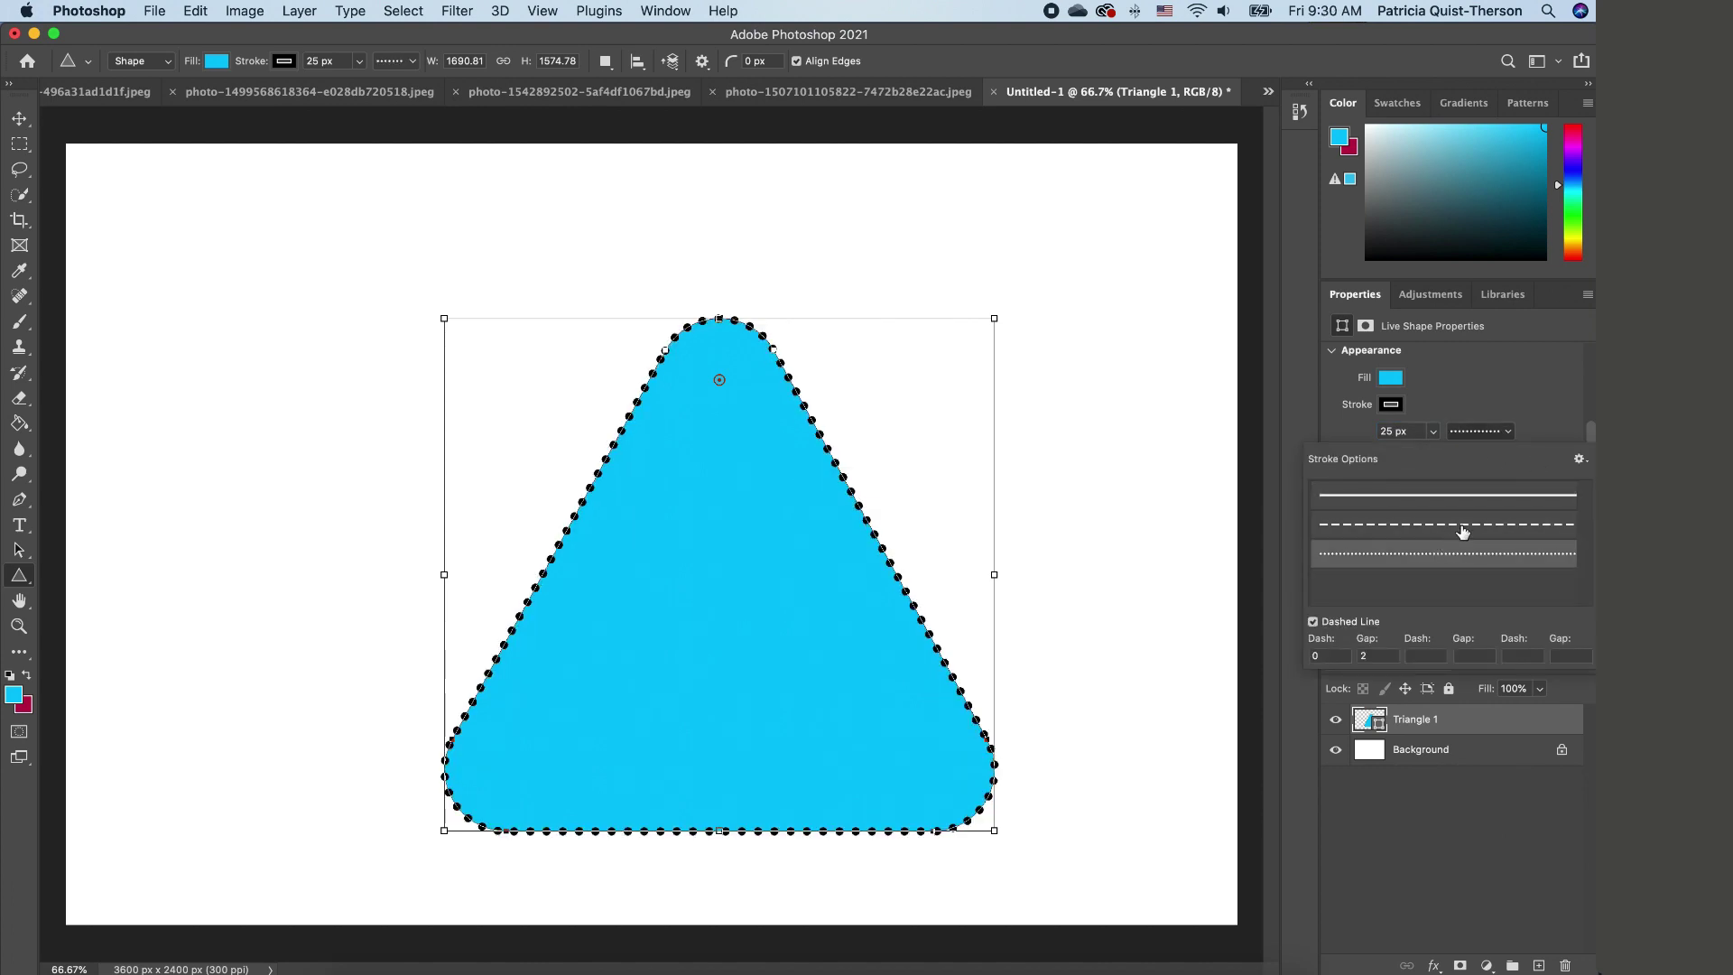
click(1540, 405)
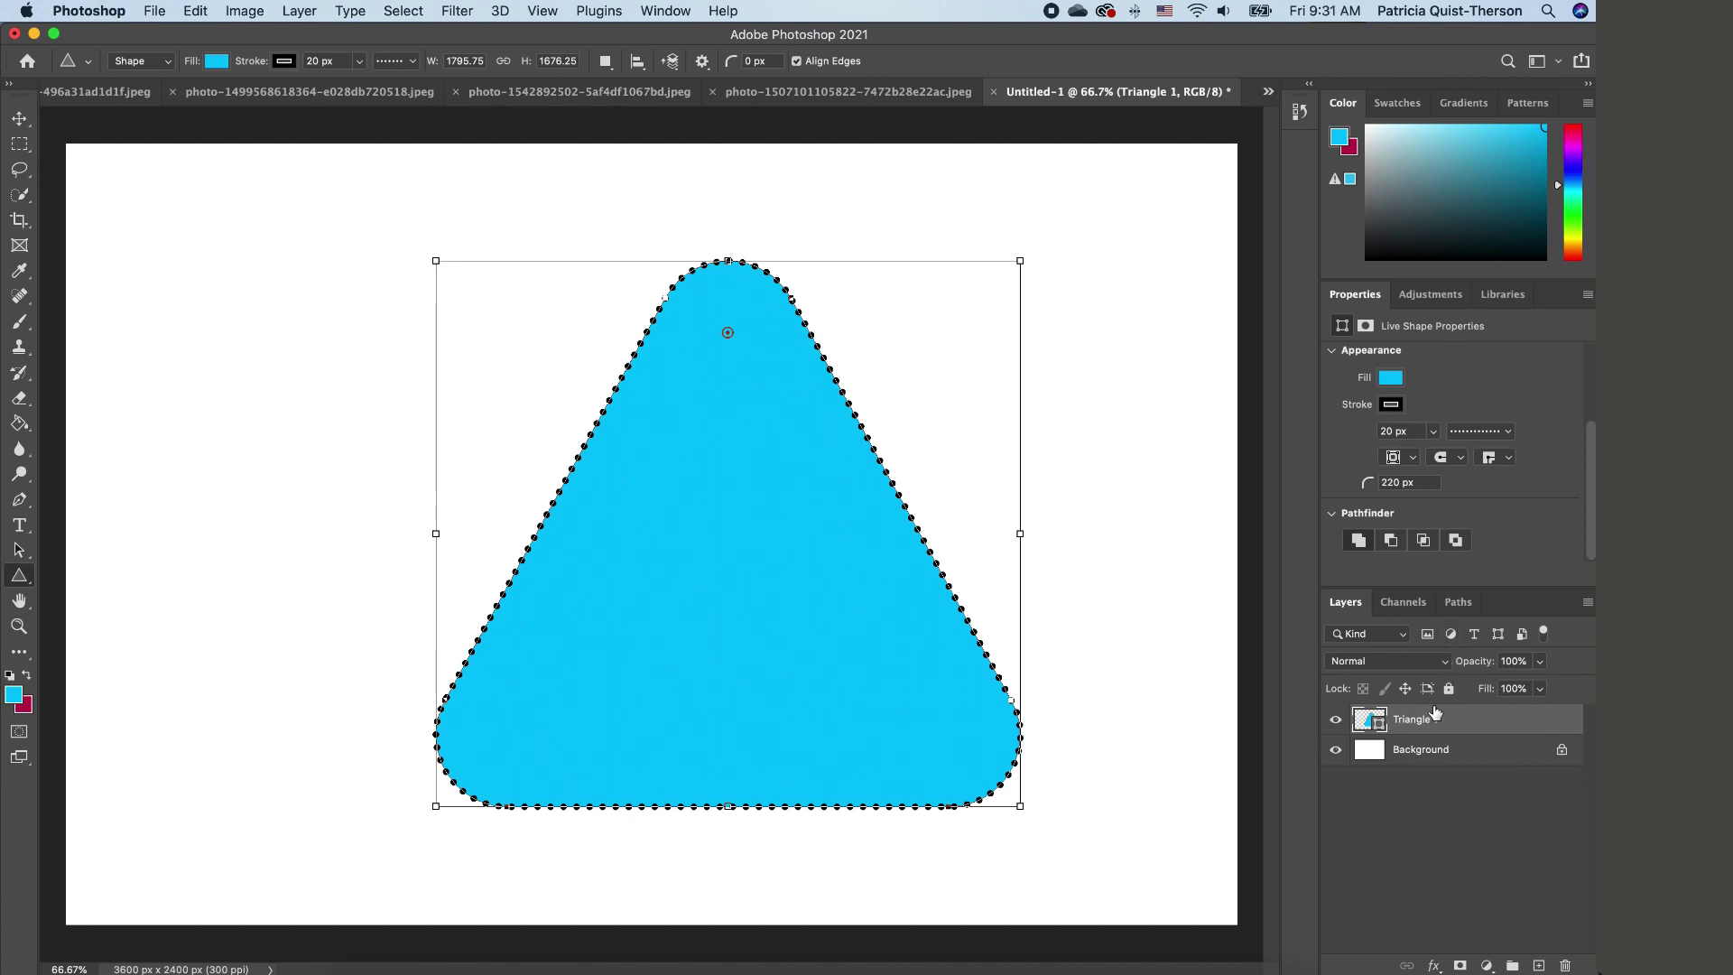
Step: Duplicate the Triangle 1 layer, then move the copy up and the original down so the two triangles partly overlap
key(super+j)
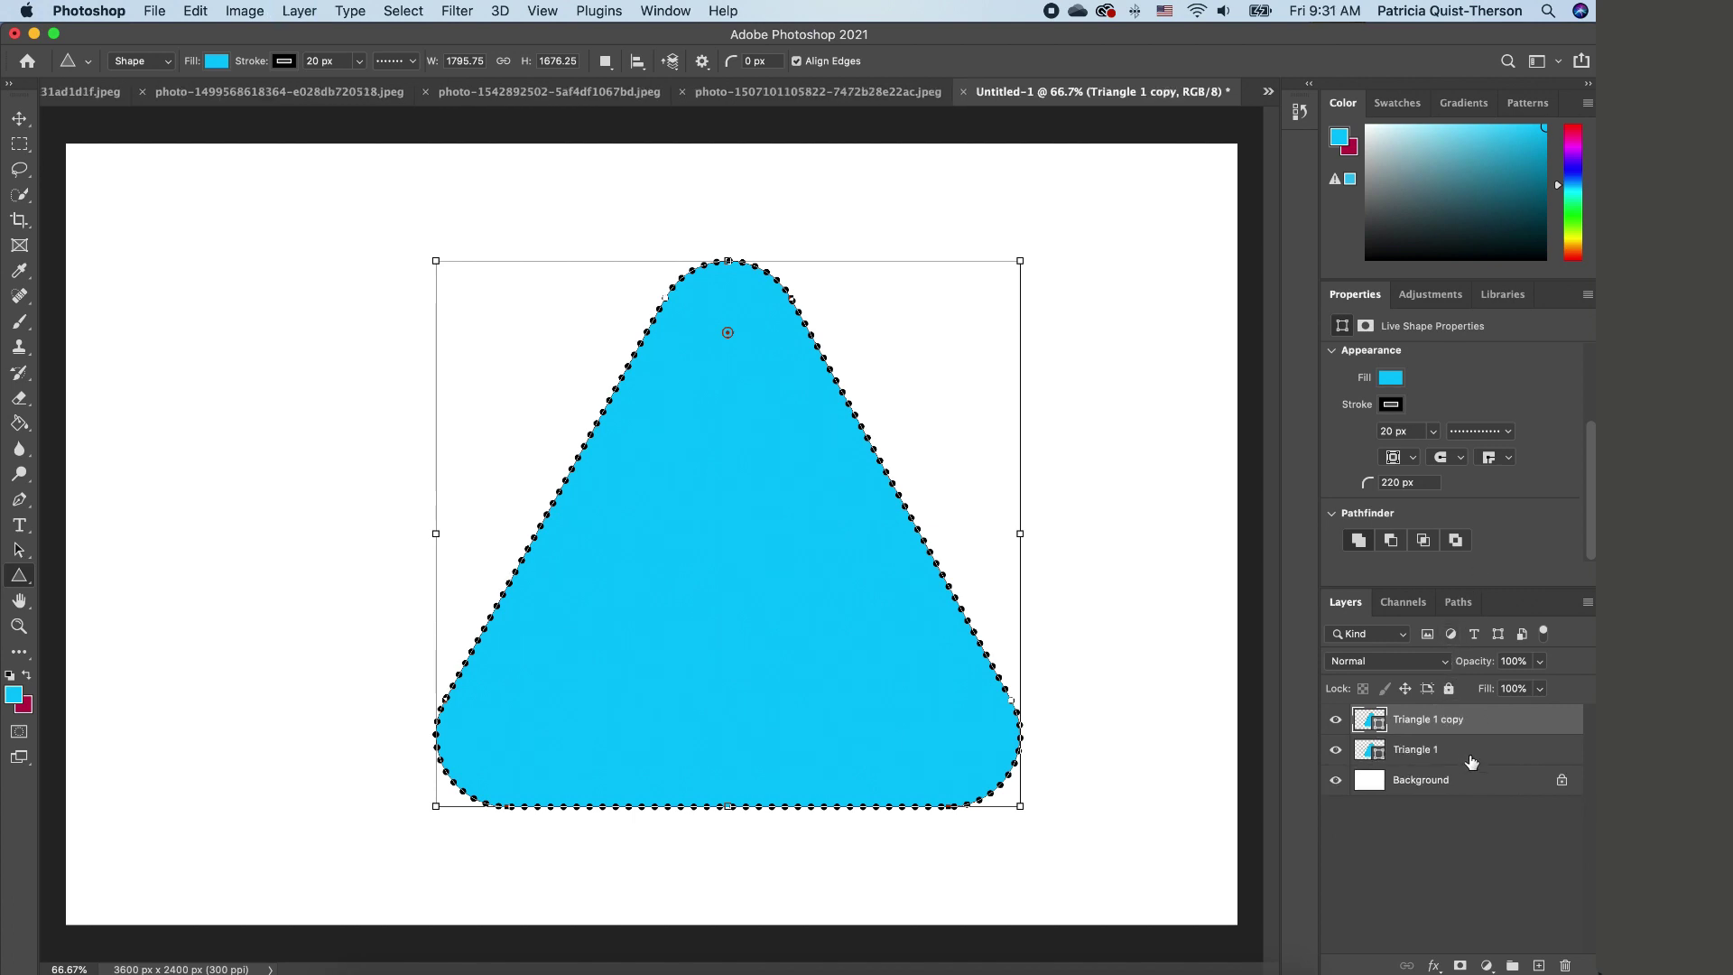
key(v)
drag(839, 647, 814, 564)
click(824, 769)
drag(828, 810, 820, 854)
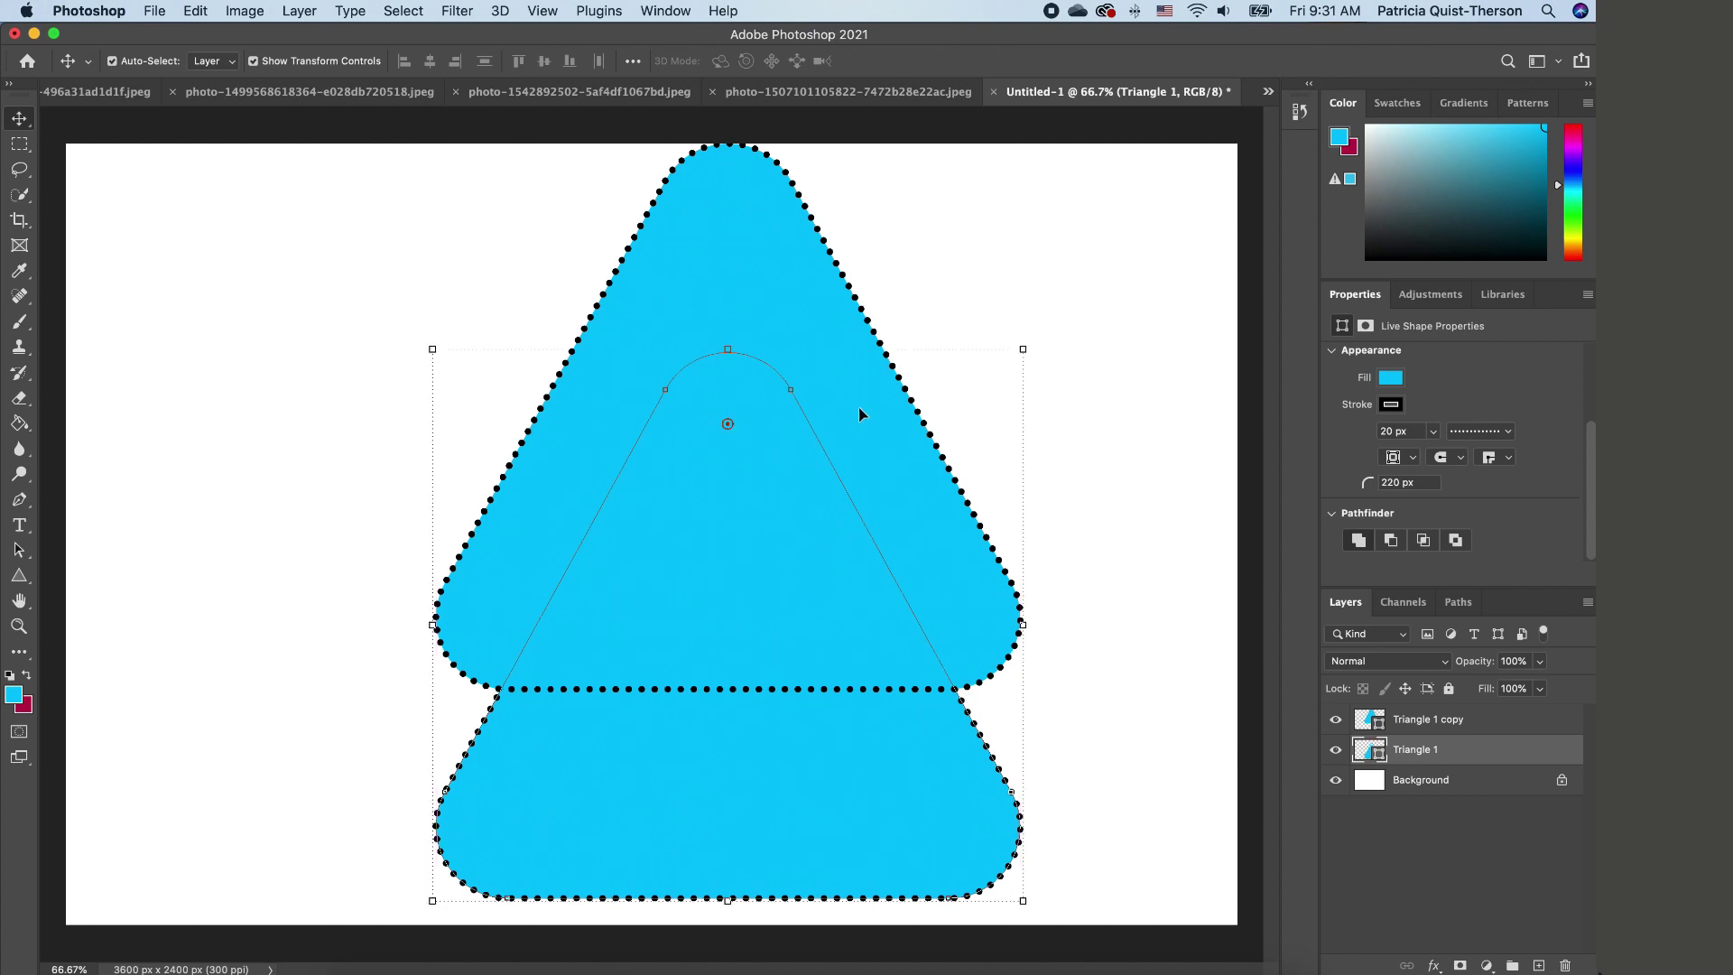
Step: Try the subtract and intersect path operations on Triangle 1 copy, and leave it set to exclude overlapping shapes
click(1433, 722)
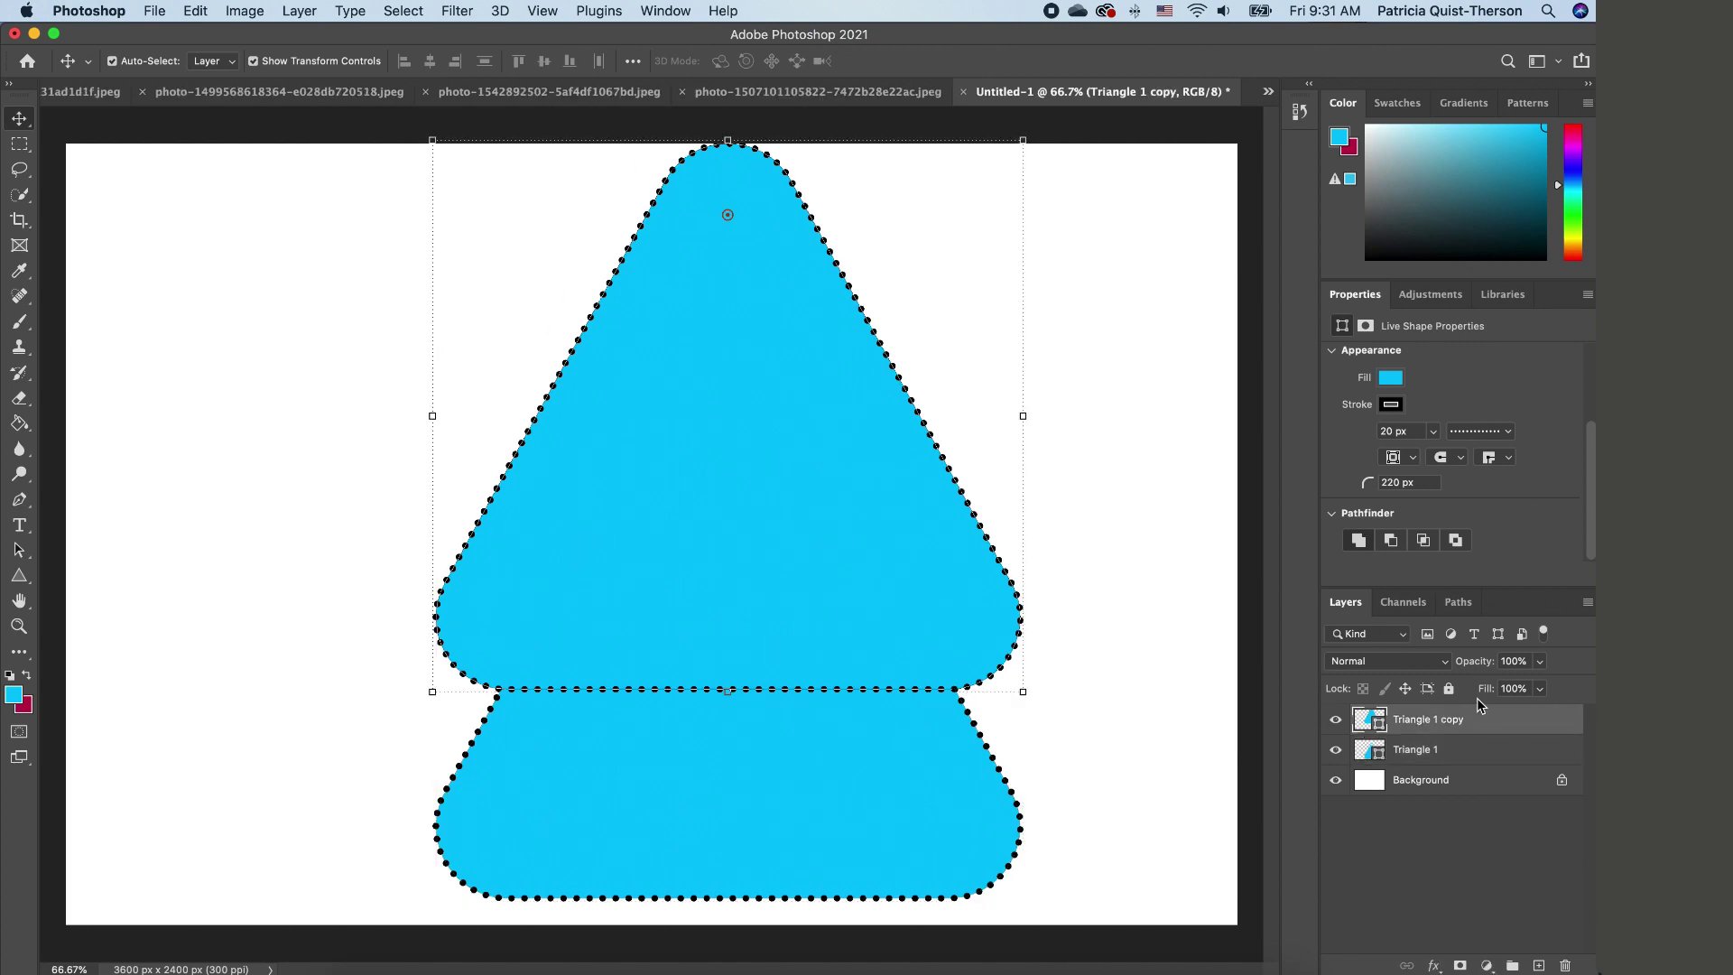
click(1393, 542)
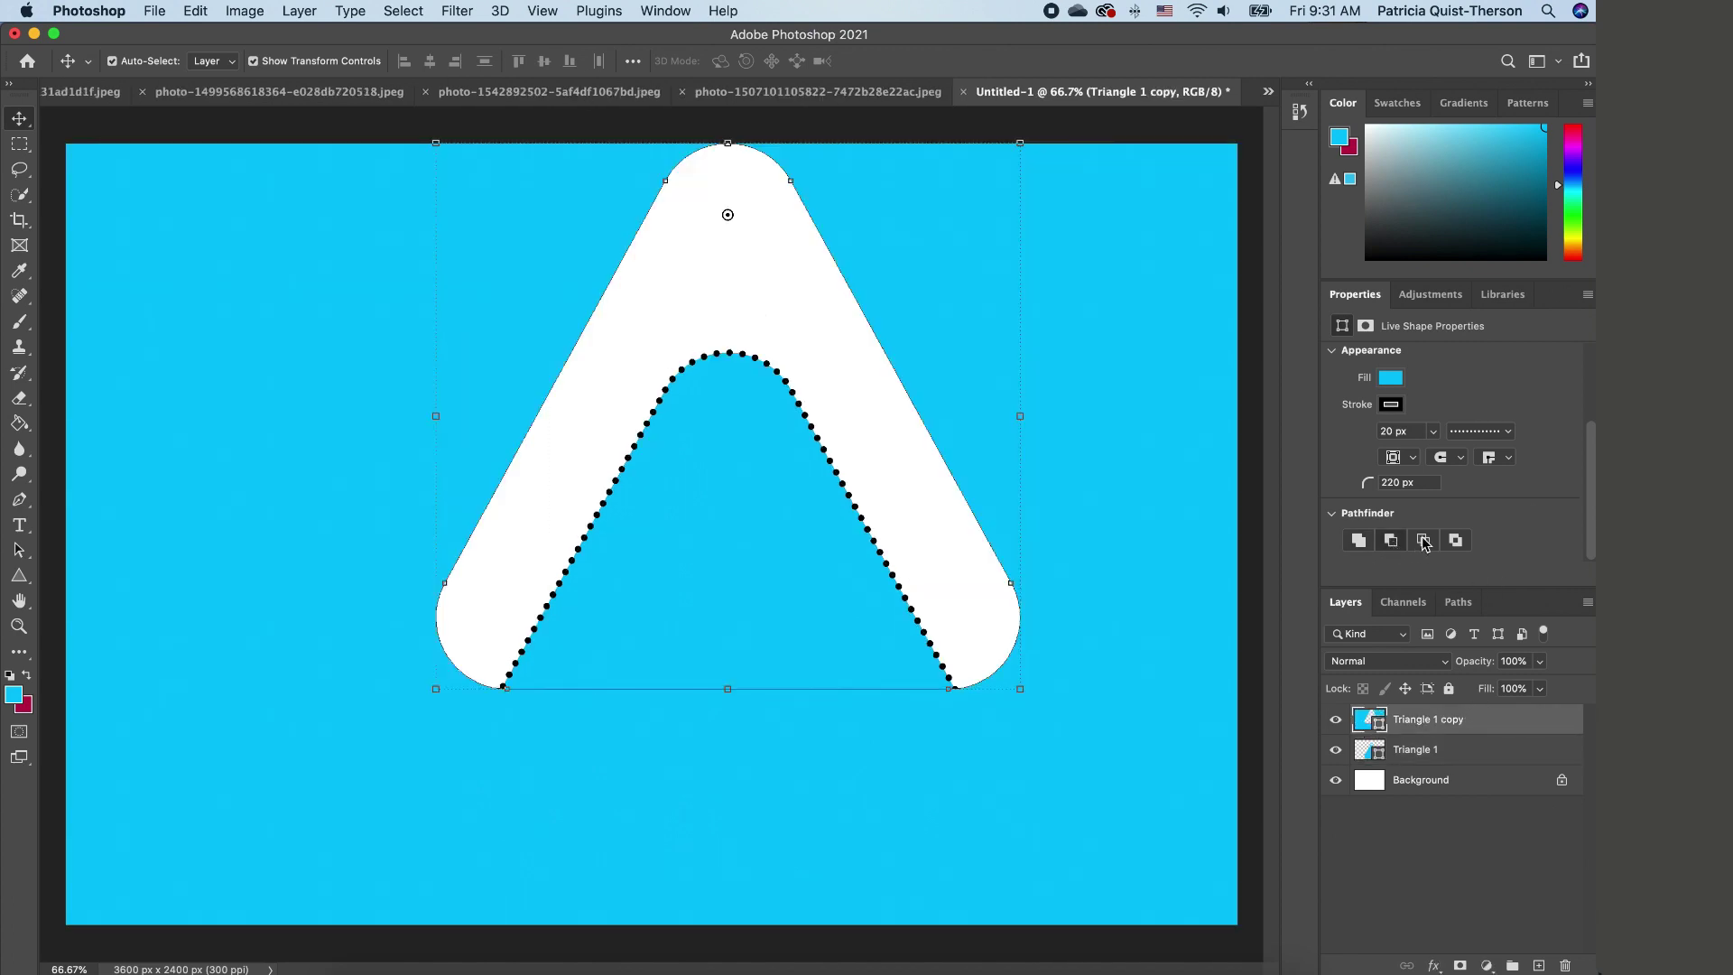
click(1423, 542)
click(1457, 541)
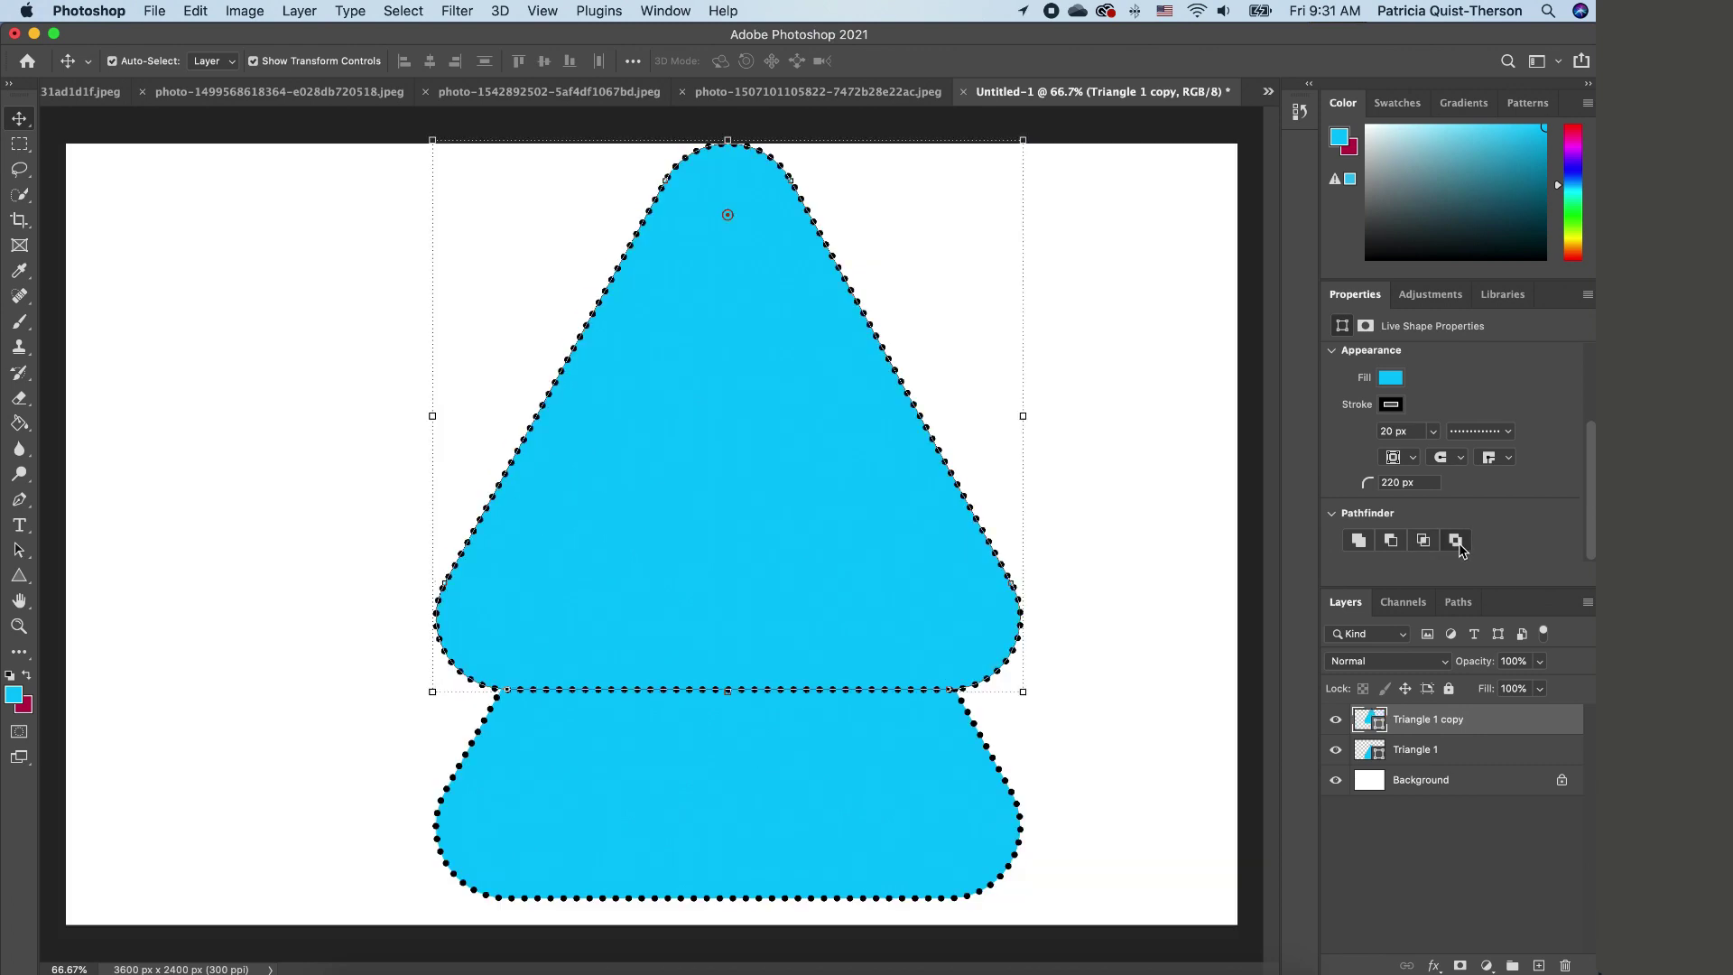
click(1391, 542)
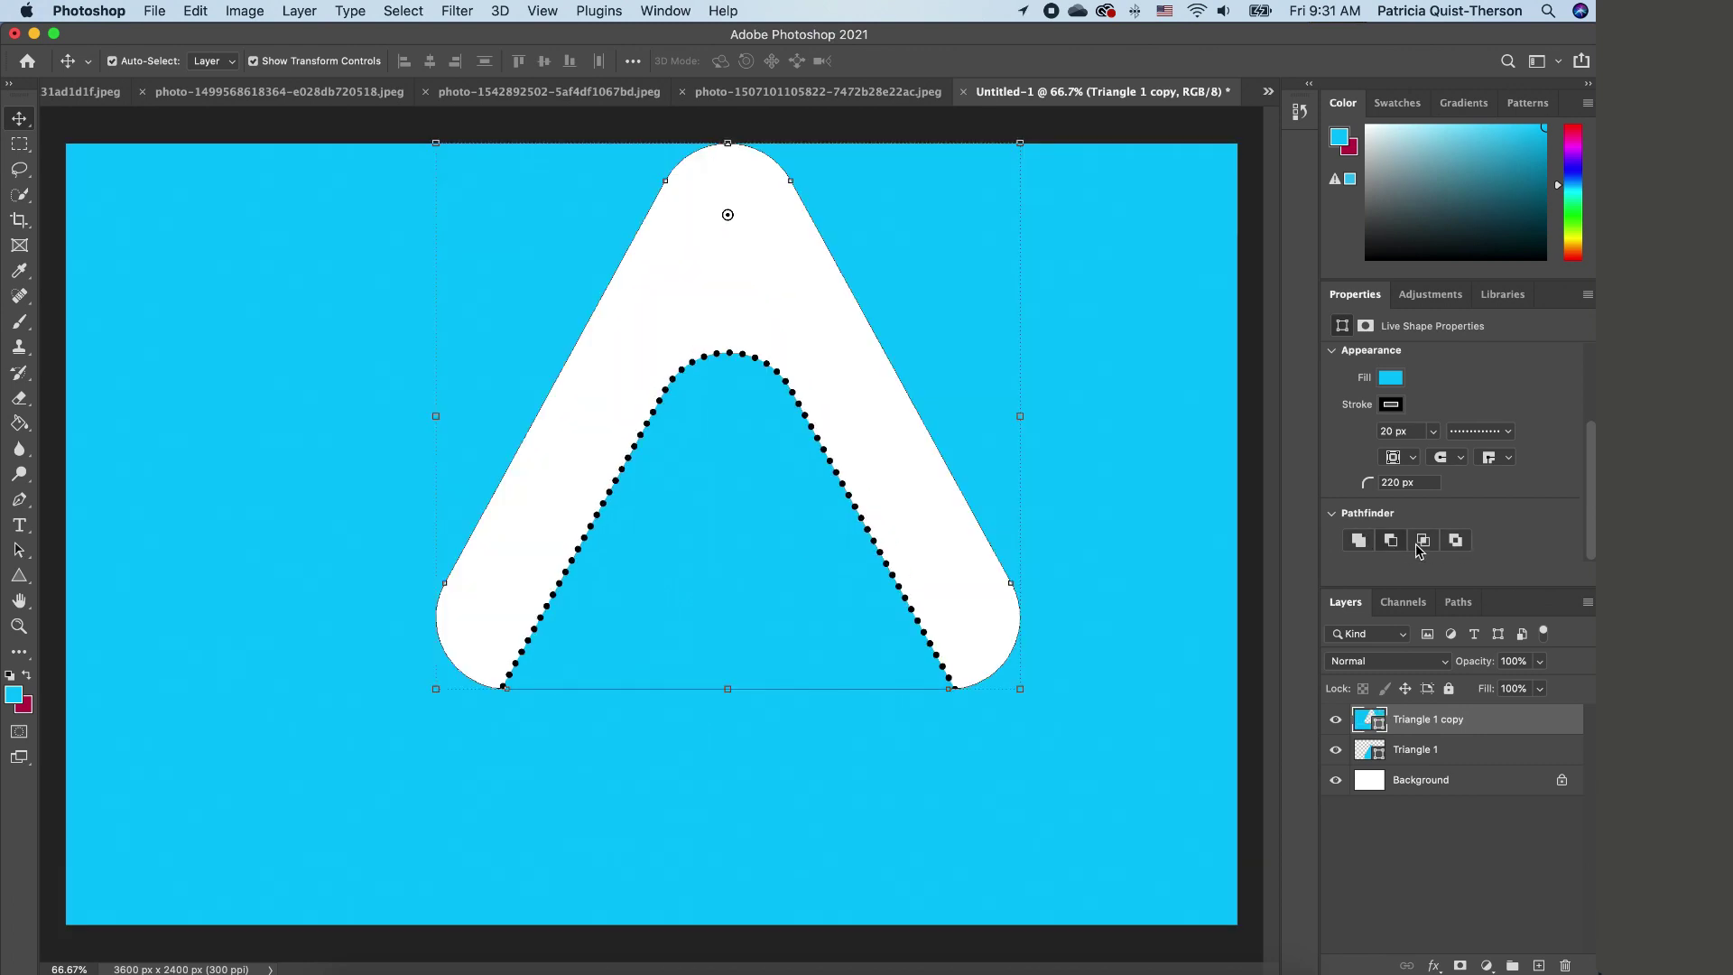
click(1424, 542)
click(1455, 542)
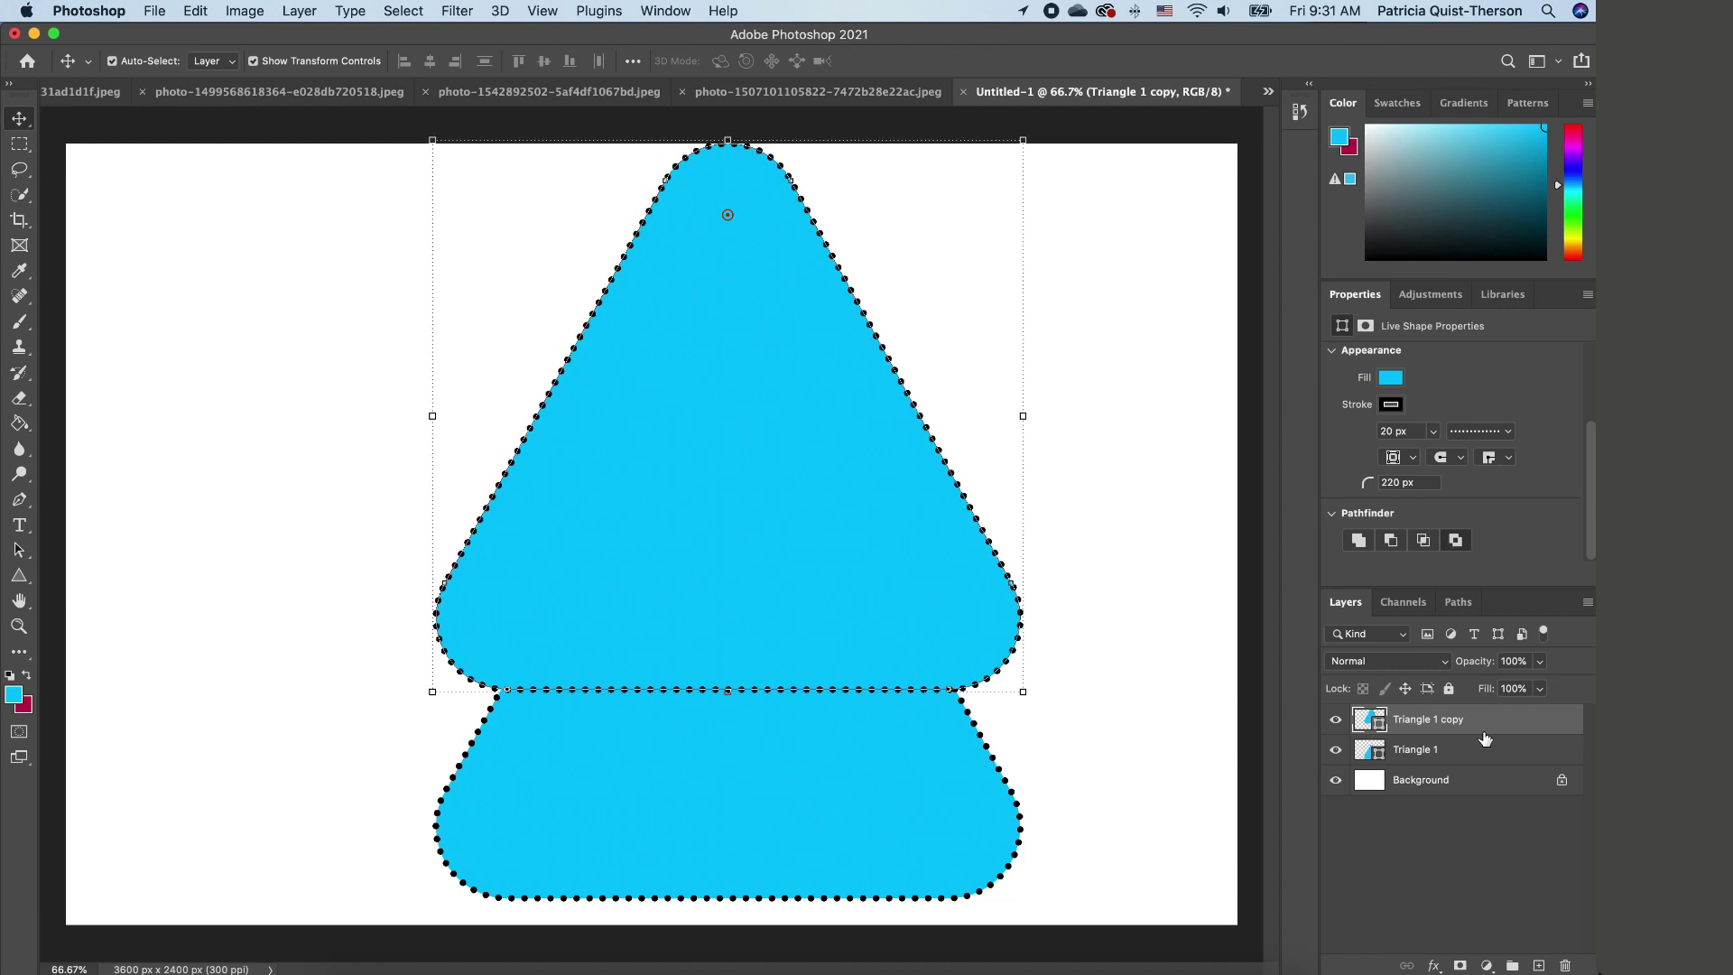
Step: Merge the Triangle 1 and Triangle 1 copy layers into one shape with Merge Shapes
shift+click(1473, 750)
right_click(1480, 750)
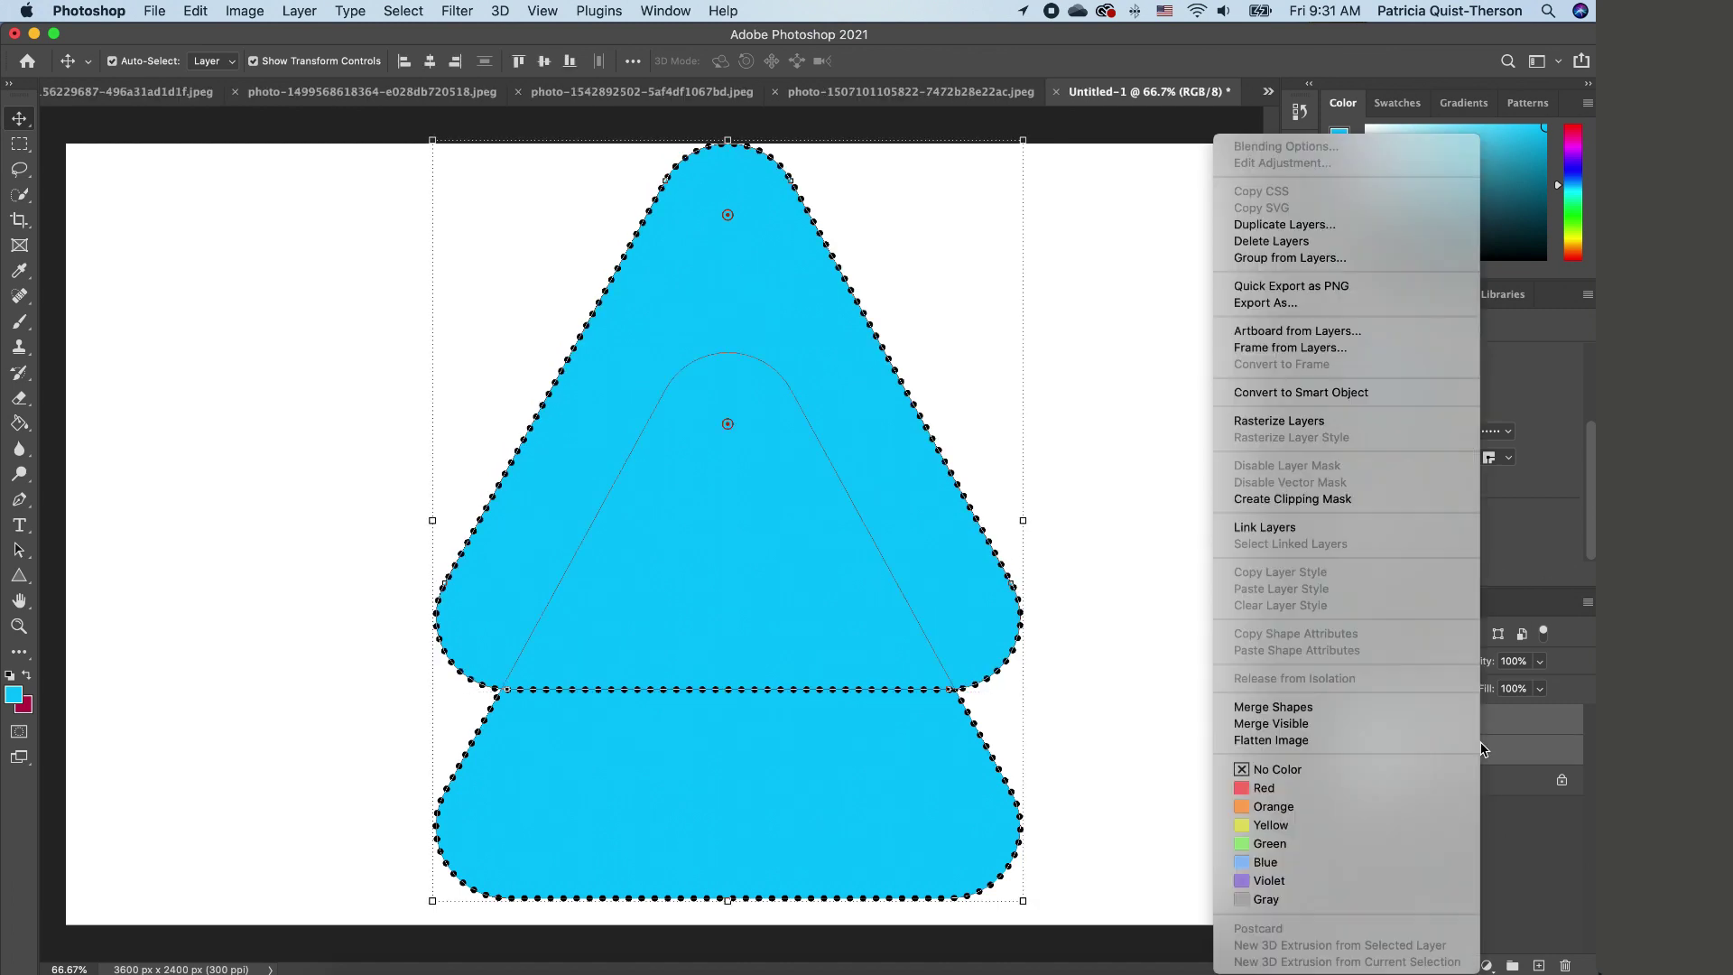
click(1264, 705)
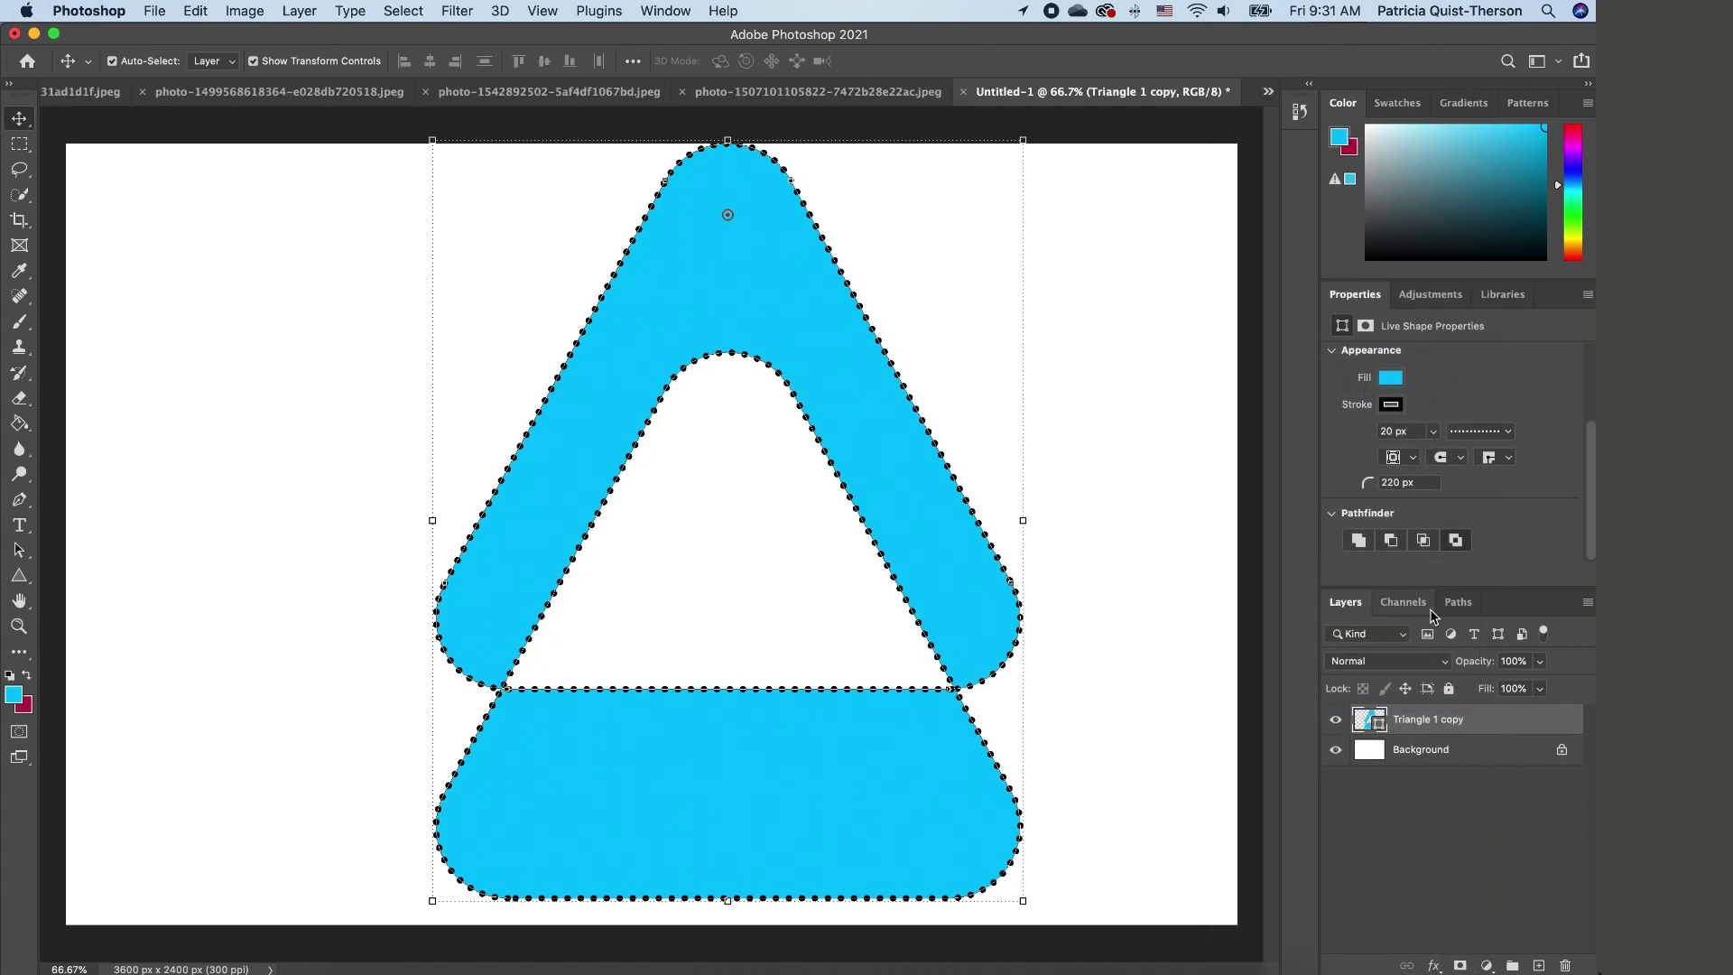
Step: Try the unite, subtract and intersect path operations on the merged triangles, ending on exclude overlapping shapes
click(1359, 540)
click(1392, 540)
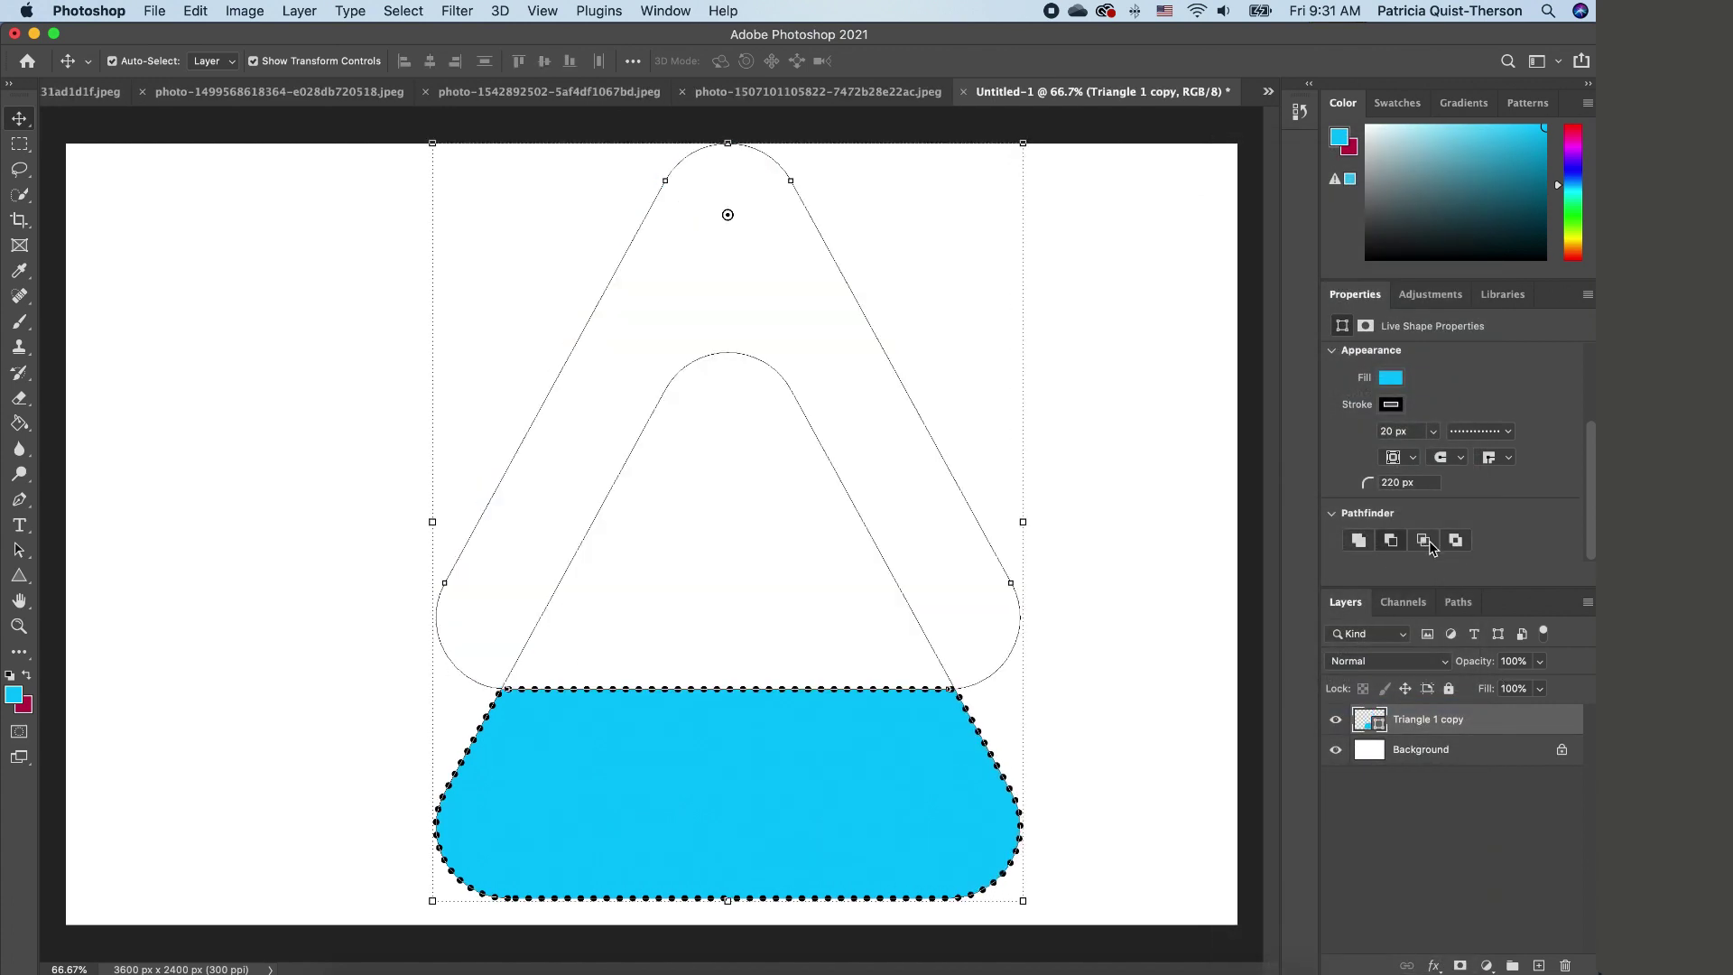
click(1424, 540)
click(1455, 539)
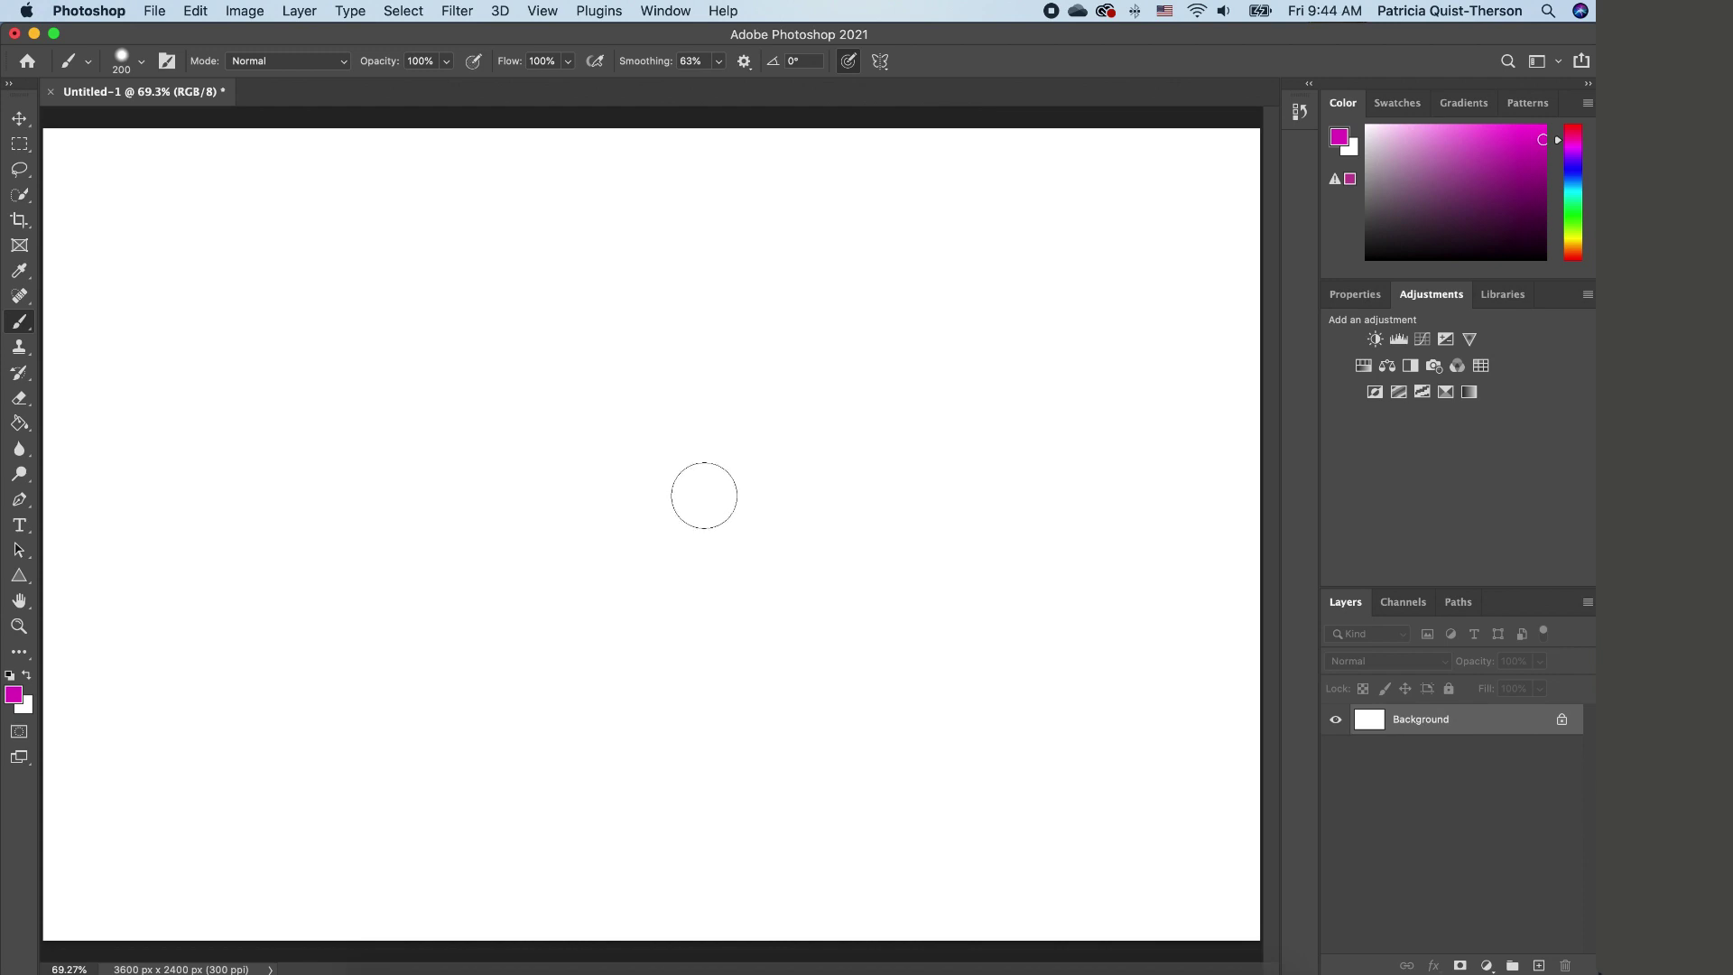
Step: Paint a large magenta spiral on the blank canvas with the soft 200 px brush and turn on Pattern Preview
mouse_move(510, 486)
mouse_down()
mouse_move(506, 430)
mouse_move(638, 569)
mouse_move(348, 596)
mouse_move(447, 356)
mouse_up()
mouse_move(567, 311)
mouse_down()
mouse_move(774, 461)
mouse_move(754, 674)
mouse_move(714, 795)
mouse_move(978, 775)
mouse_move(1035, 489)
mouse_move(892, 214)
mouse_move(638, 141)
mouse_move(364, 179)
mouse_move(191, 280)
mouse_move(131, 511)
mouse_move(198, 693)
mouse_move(363, 818)
mouse_move(560, 896)
mouse_move(681, 839)
mouse_up()
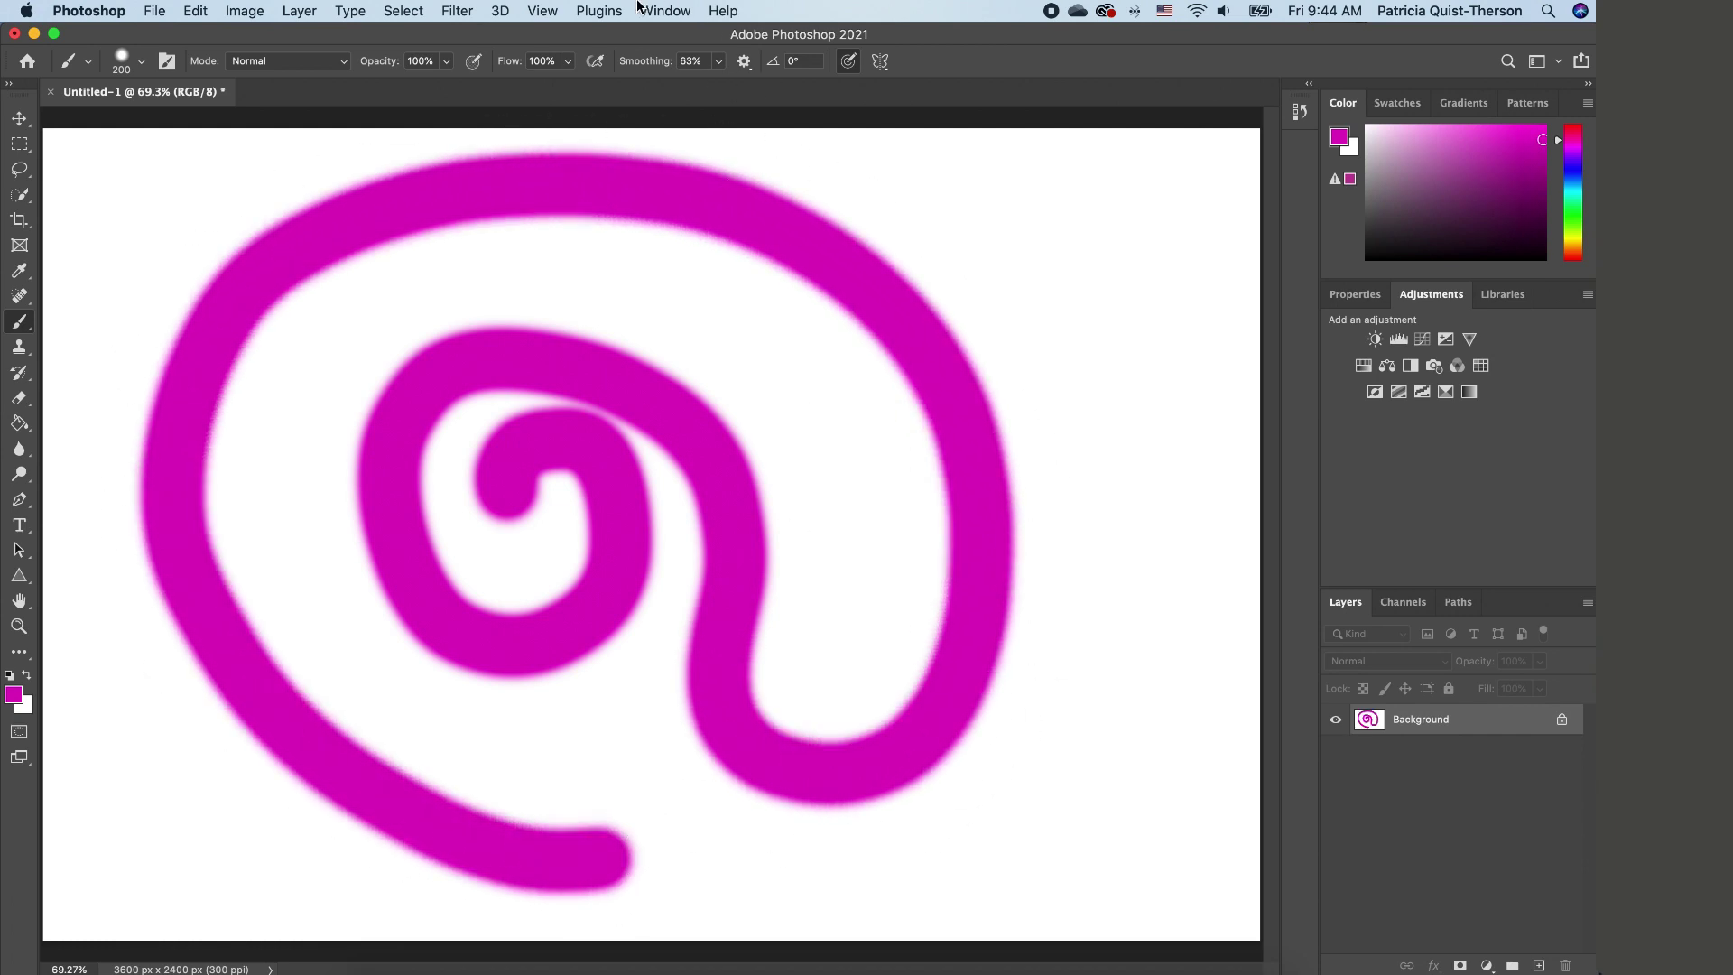
click(543, 11)
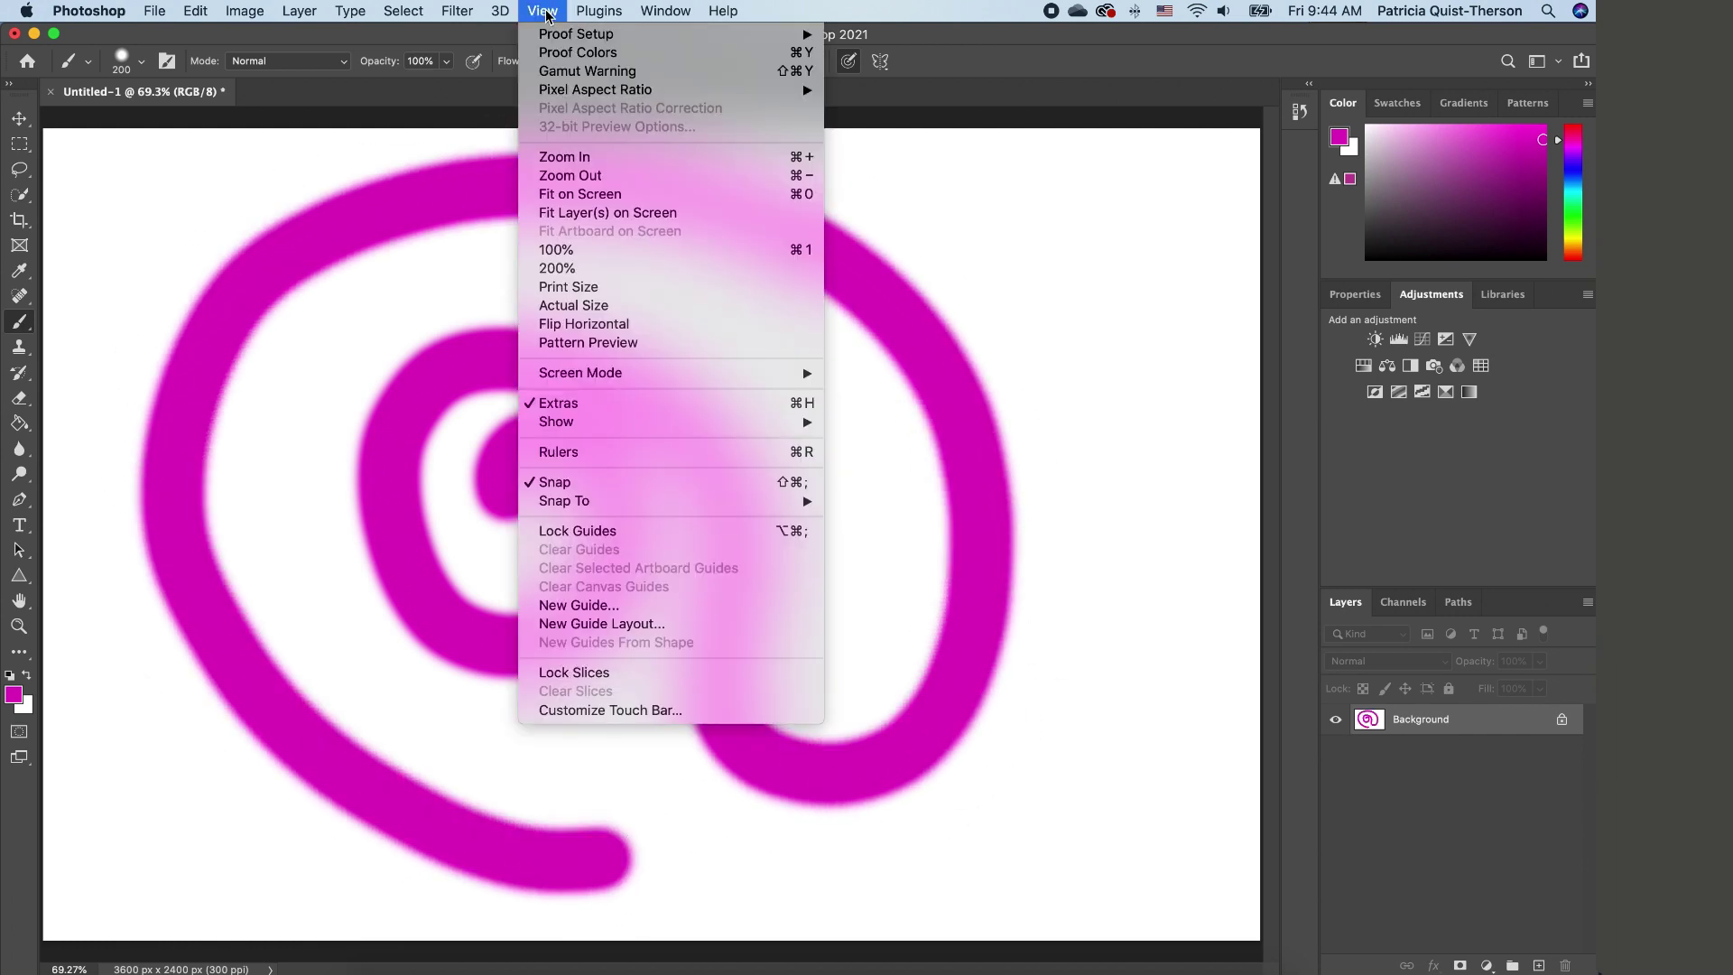
click(608, 347)
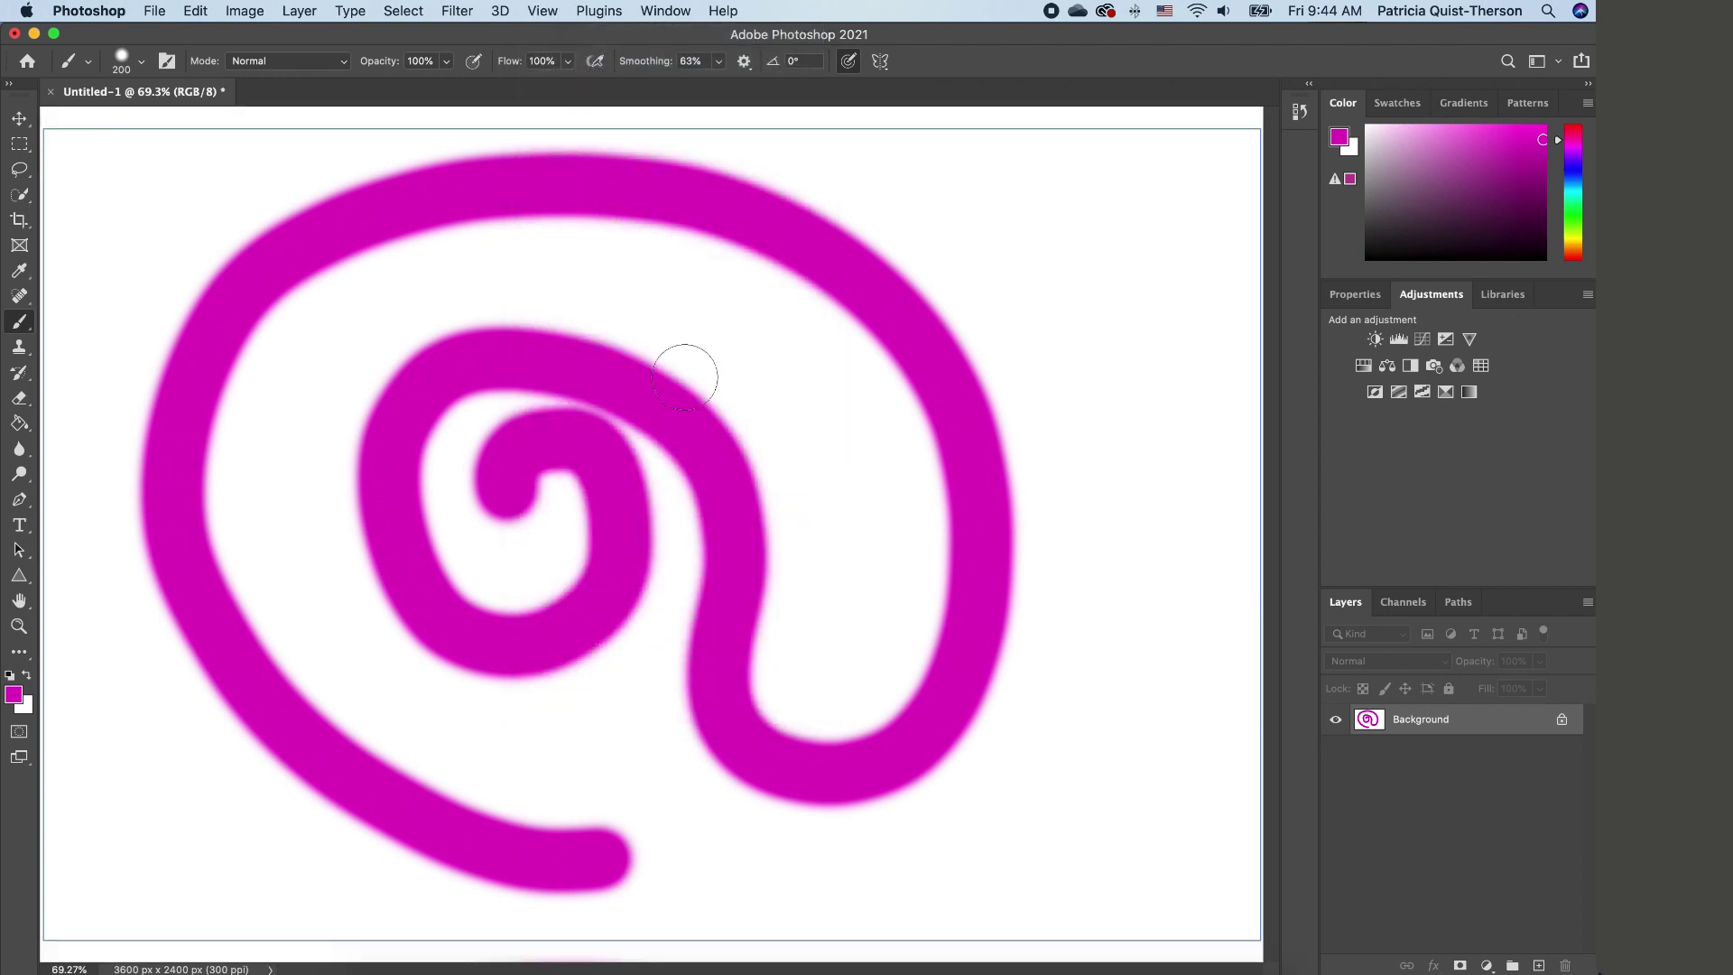
Step: Paint a magenta stroke from the spiral's lower end across the tile's right edge to link the repeats, and inspect the pattern
scroll(690, 370, up, 2)
scroll(691, 374, down, 6)
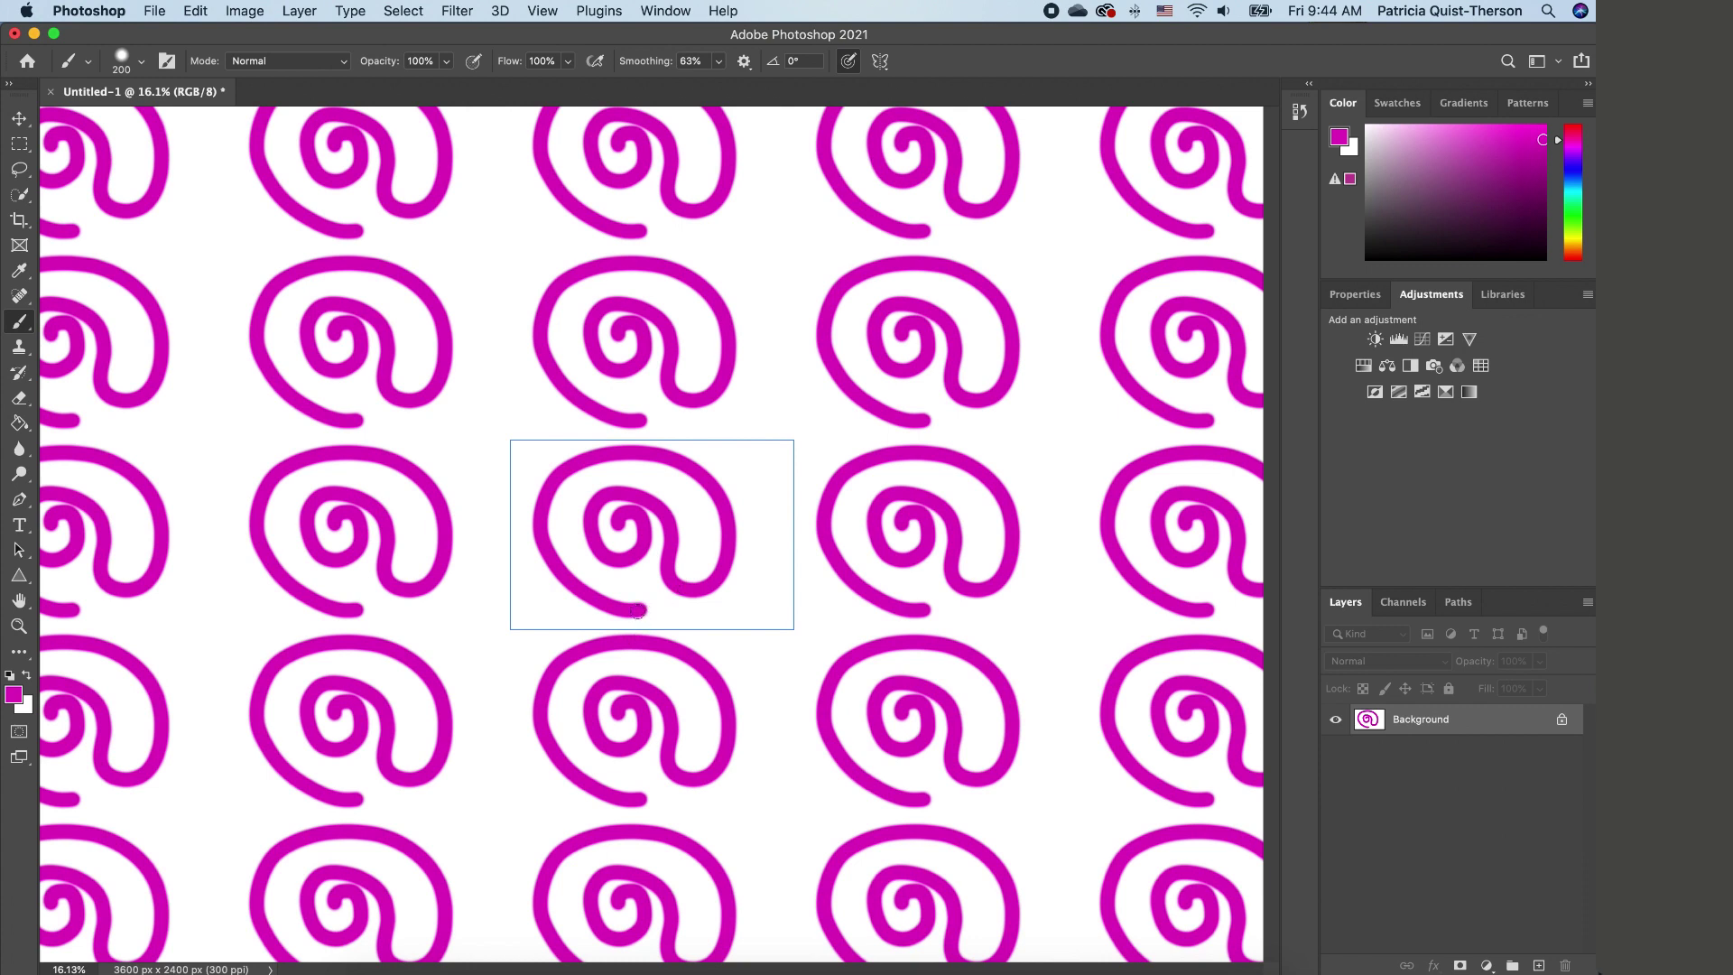
mouse_move(638, 611)
mouse_down()
mouse_move(738, 608)
mouse_move(798, 456)
mouse_move(866, 454)
mouse_up()
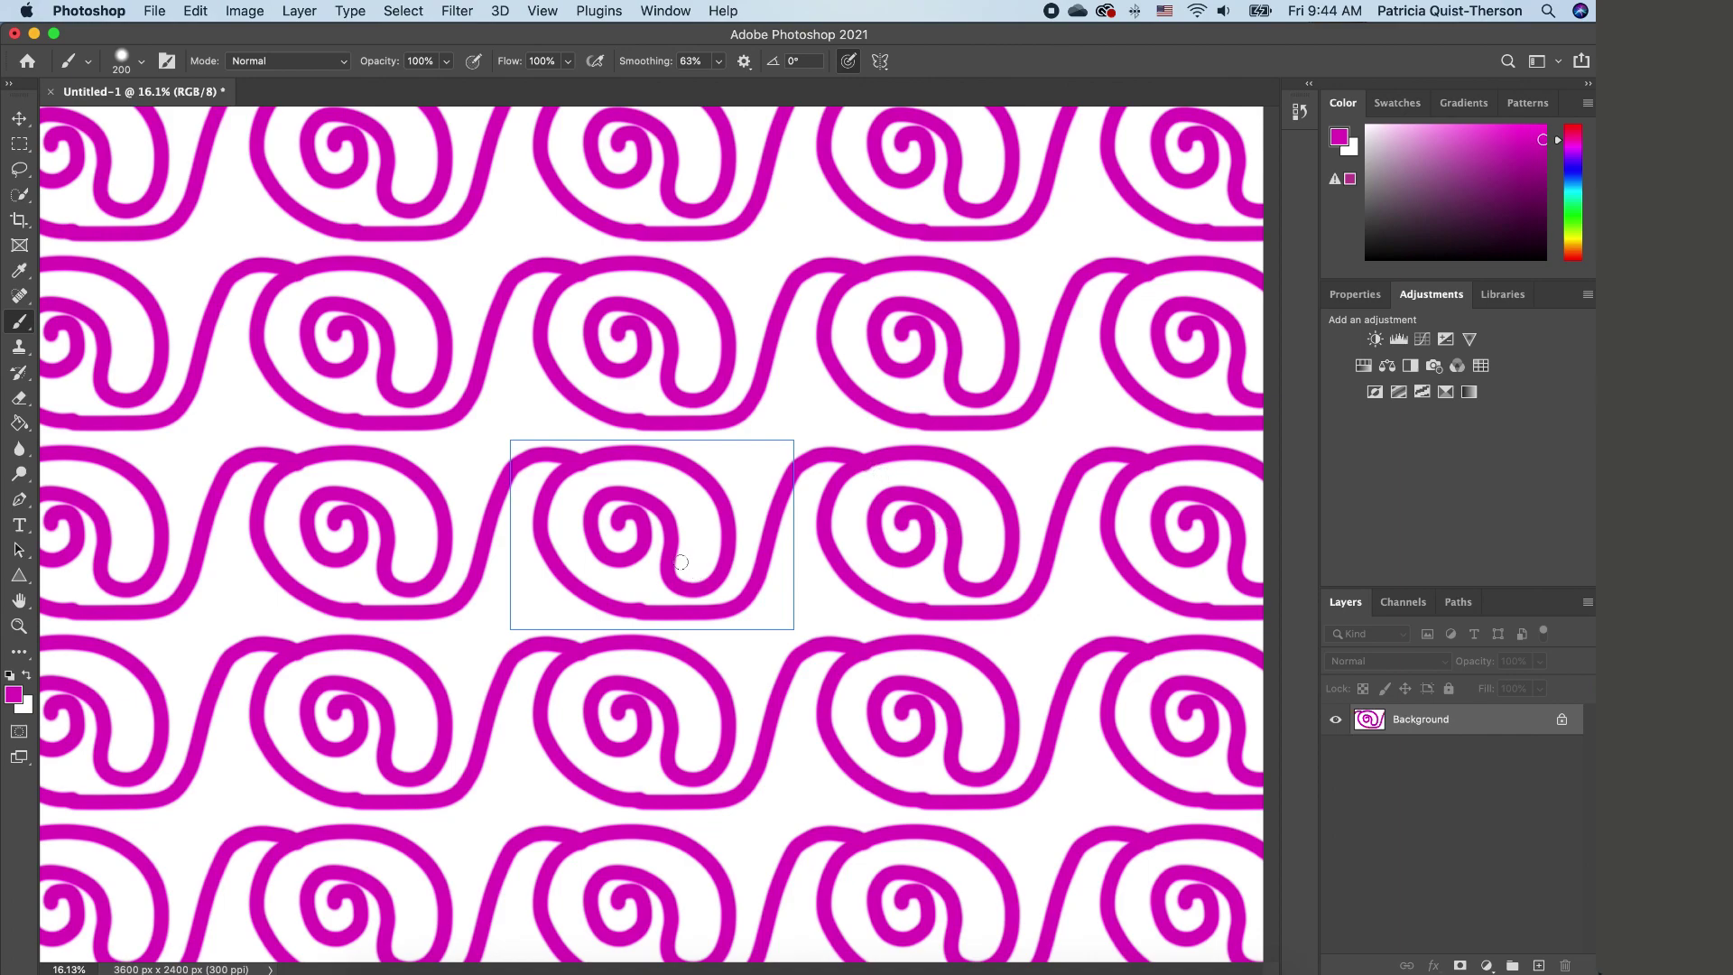
scroll(682, 562, down, 5)
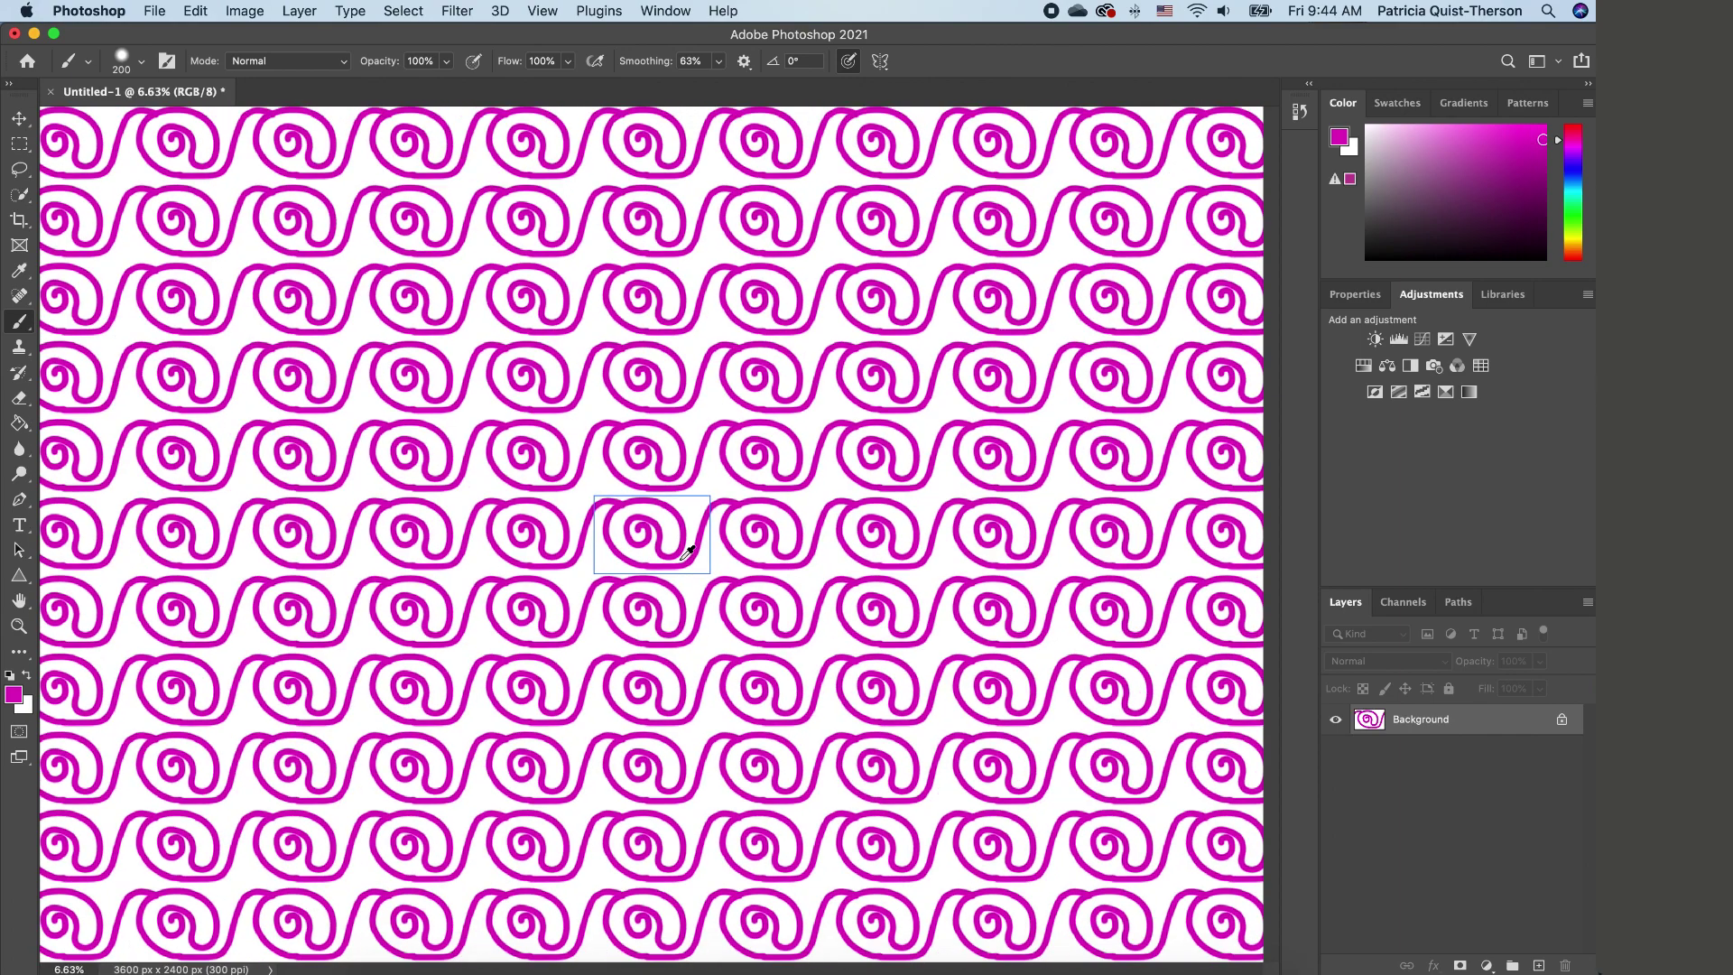
scroll(688, 551, down, 2)
scroll(718, 533, up, 8)
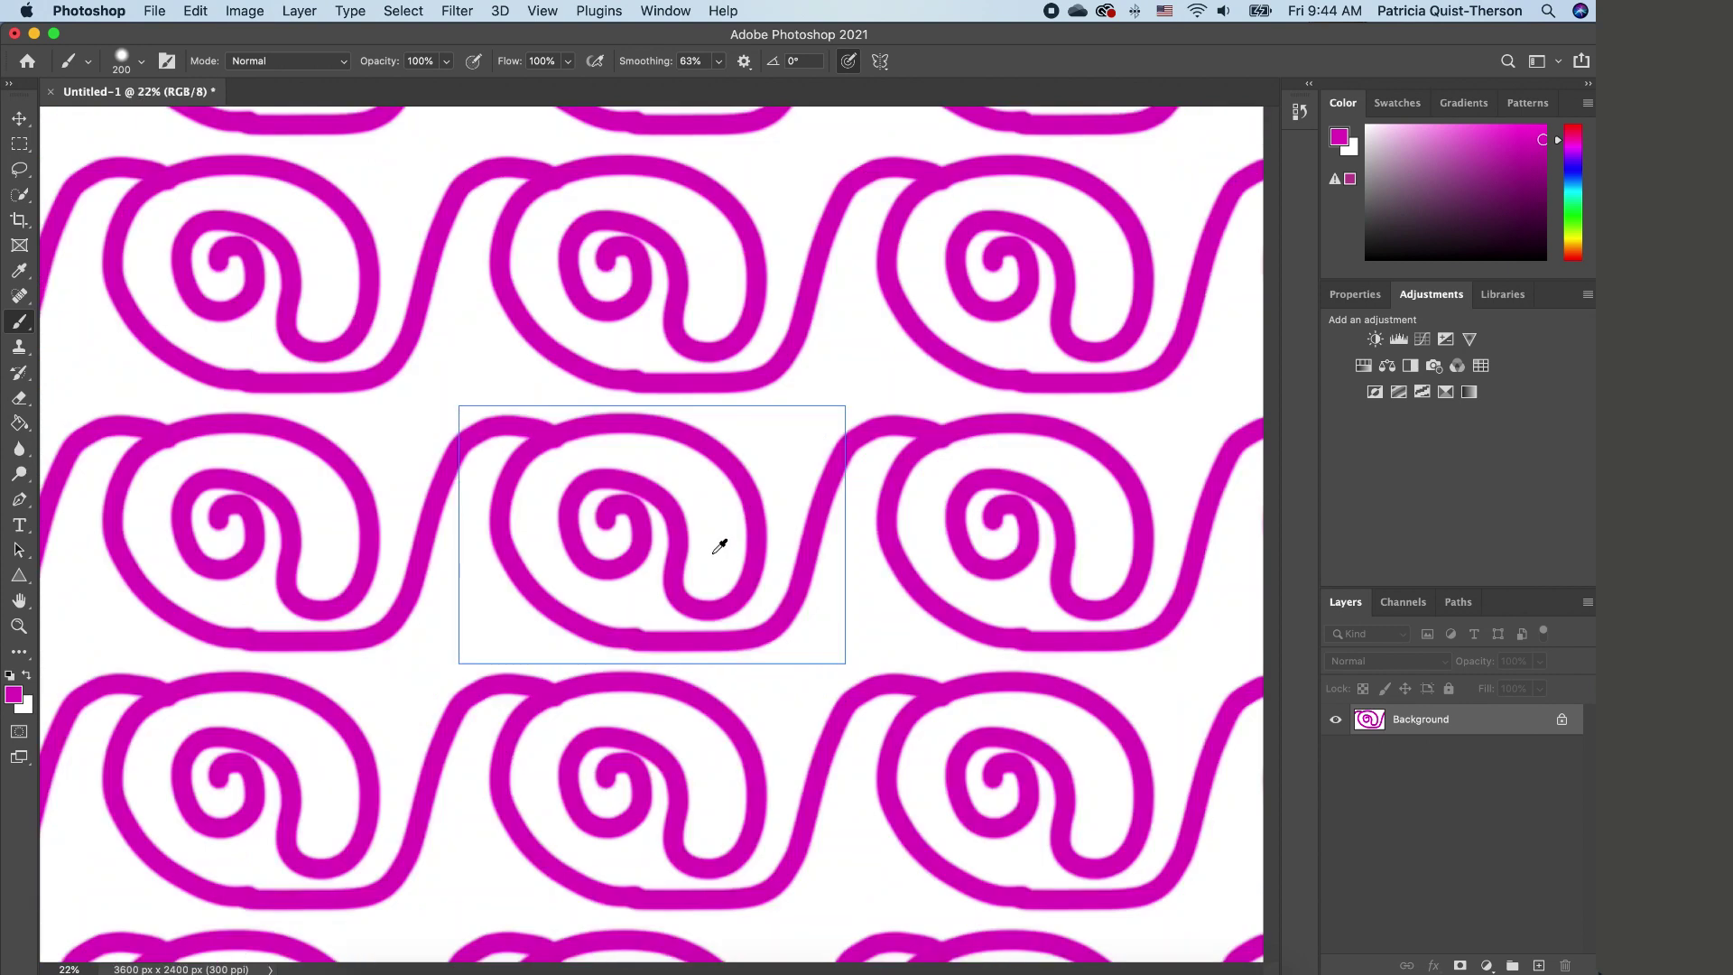